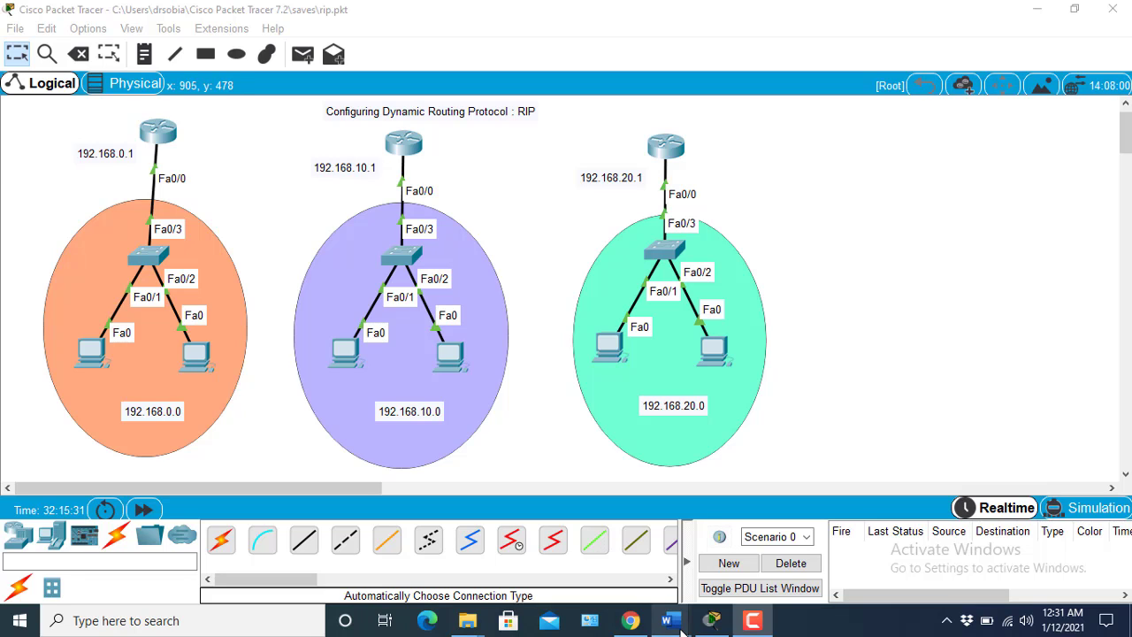
{"action": "left_click", "coordinate": [763, 624]}
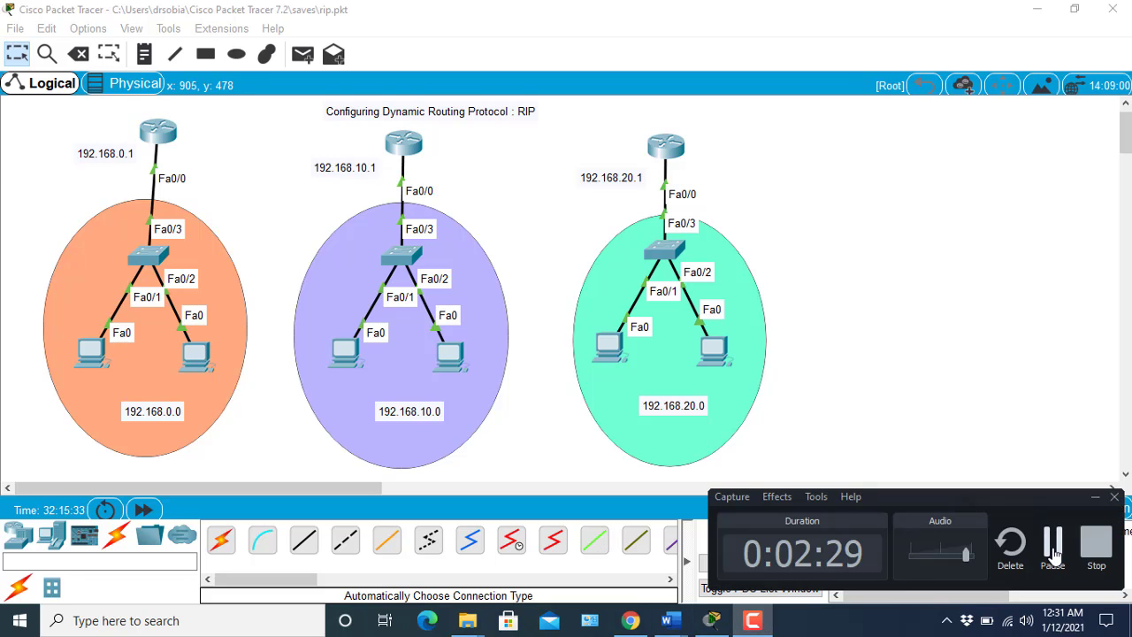
{"action": "left_click", "coordinate": [1054, 556]}
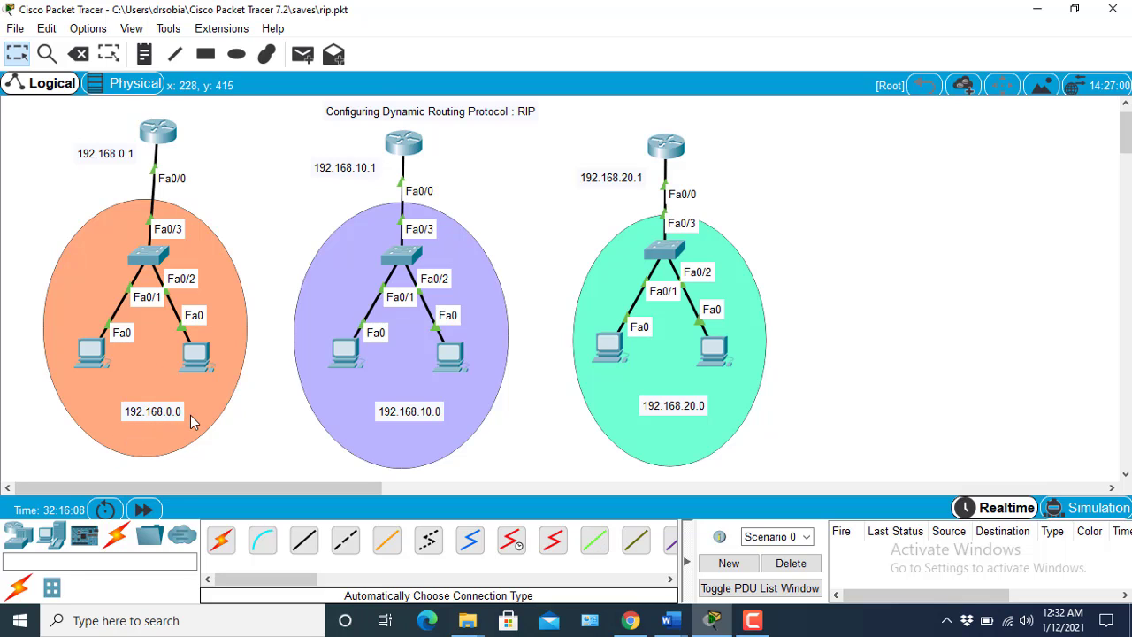
{"action": "key", "text": "super+Tab"}
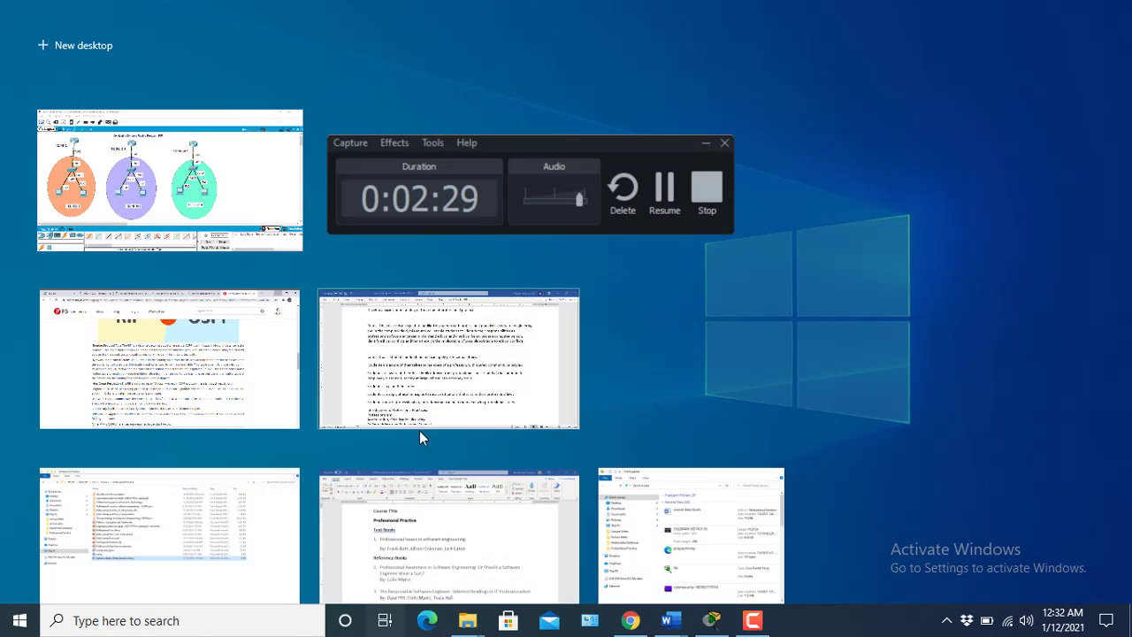
{"action": "left_click", "coordinate": [237, 216]}
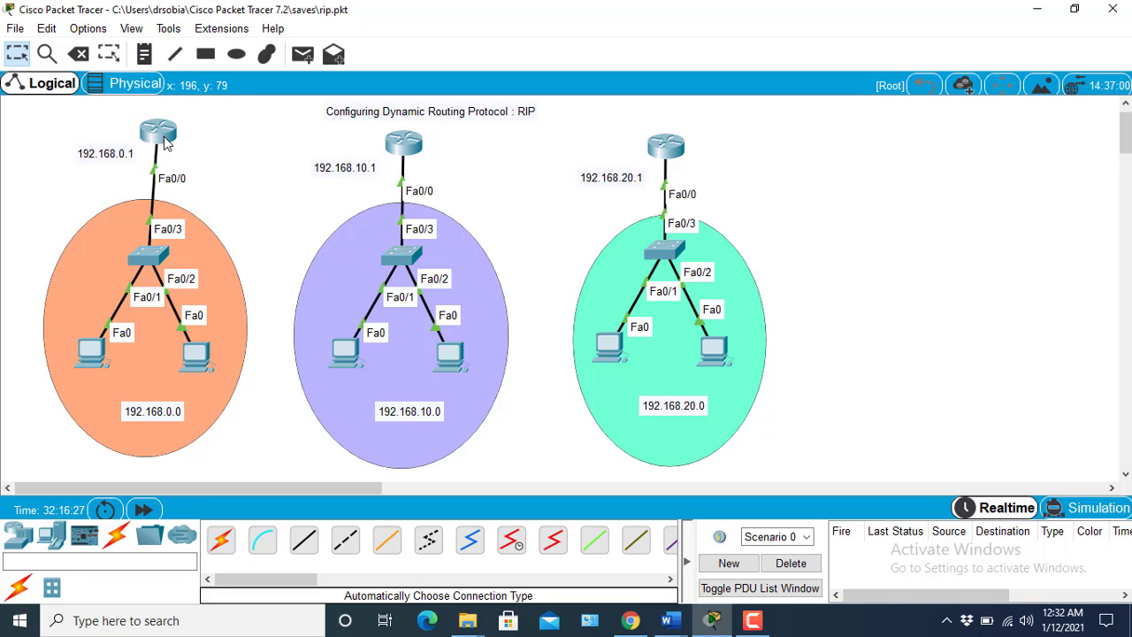
Examine the IP address, subnet mask and default gateway of the left PC in the 192.168.0.0 network
{"action": "mouse_move", "coordinate": [165, 143]}
{"action": "left_click", "coordinate": [91, 345]}
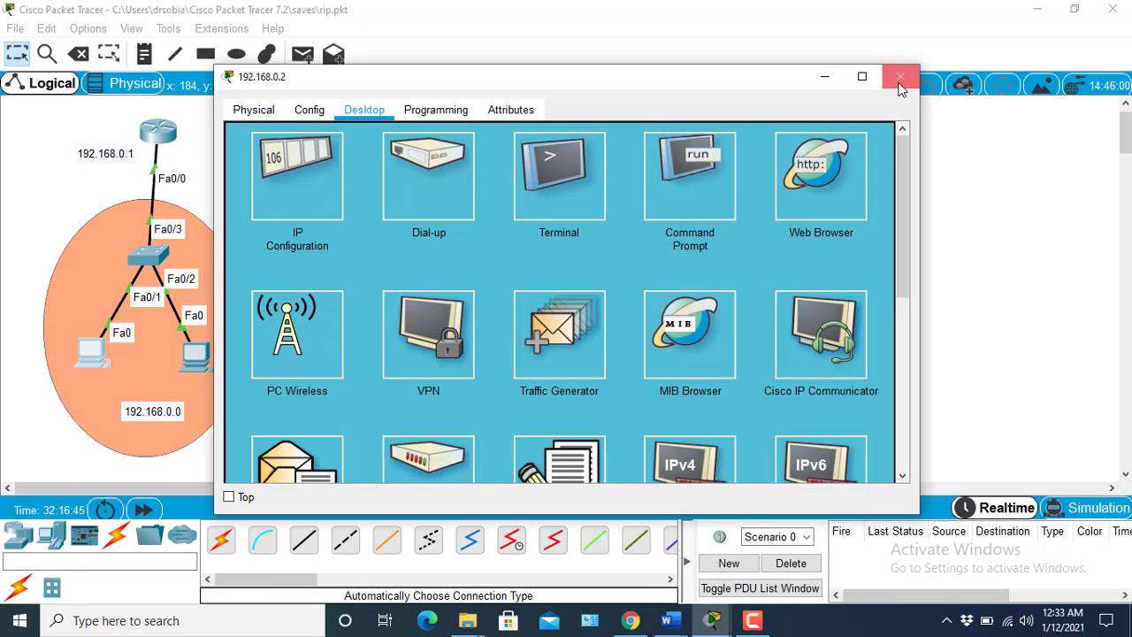
{"action": "left_click", "coordinate": [901, 76]}
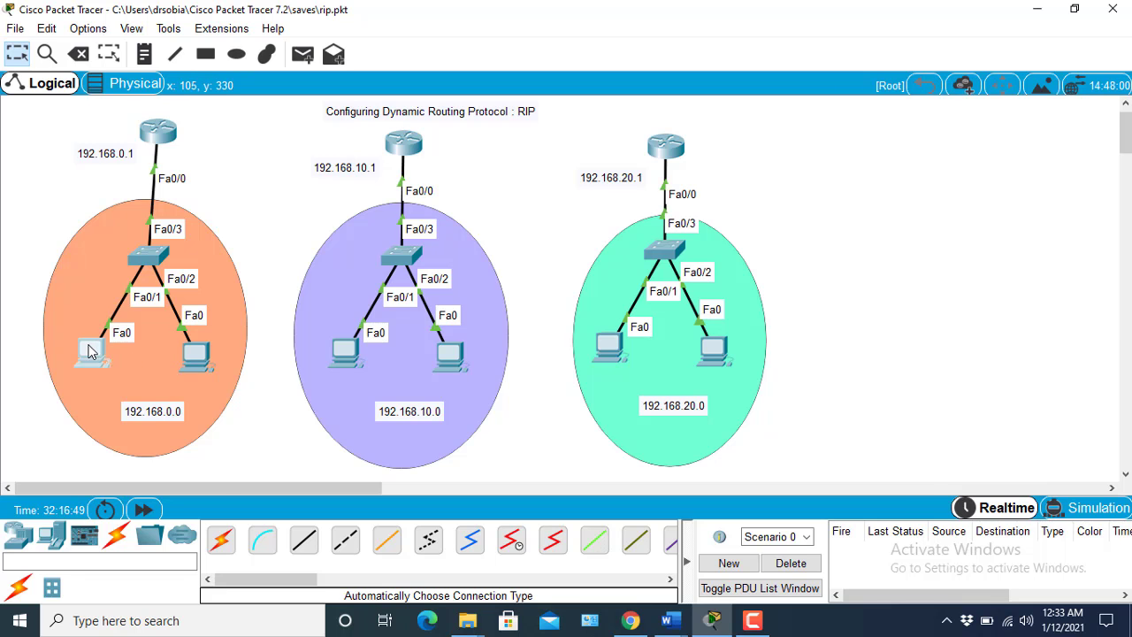
{"action": "left_click", "coordinate": [91, 349]}
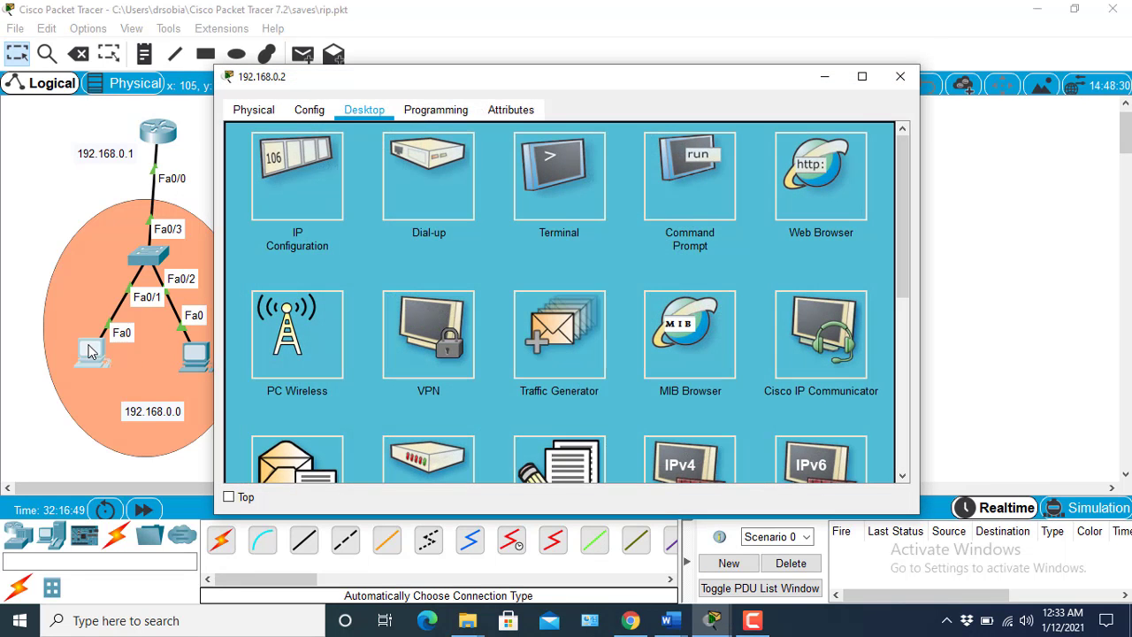
{"action": "left_click", "coordinate": [318, 186]}
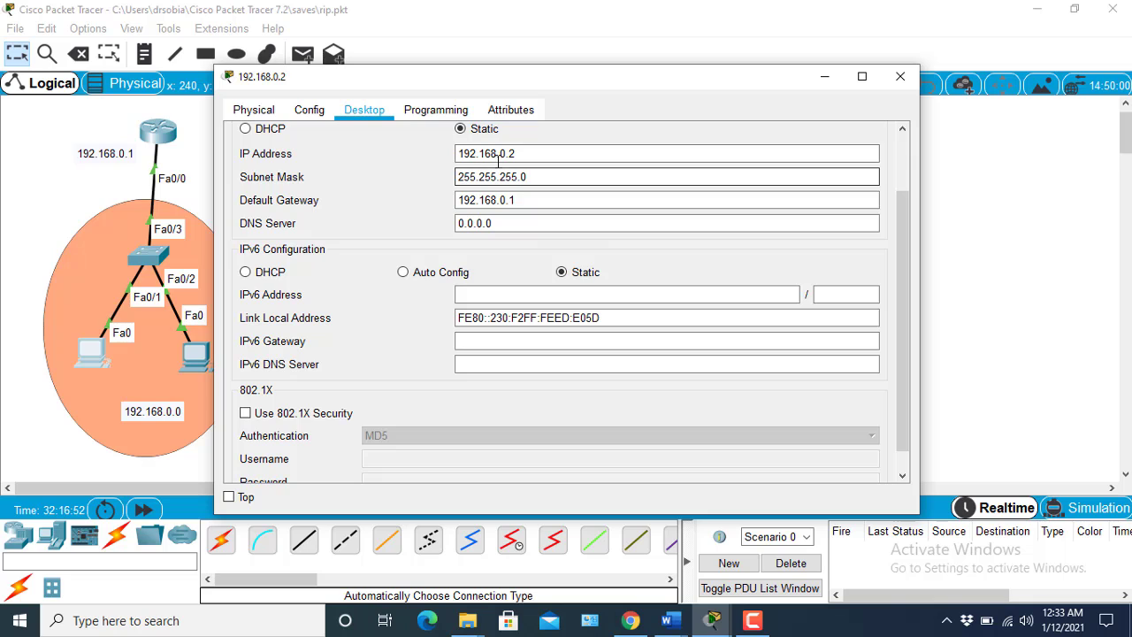
{"action": "left_click", "coordinate": [514, 154]}
{"action": "left_click_drag", "start_coordinate": [518, 154], "coordinate": [453, 153]}
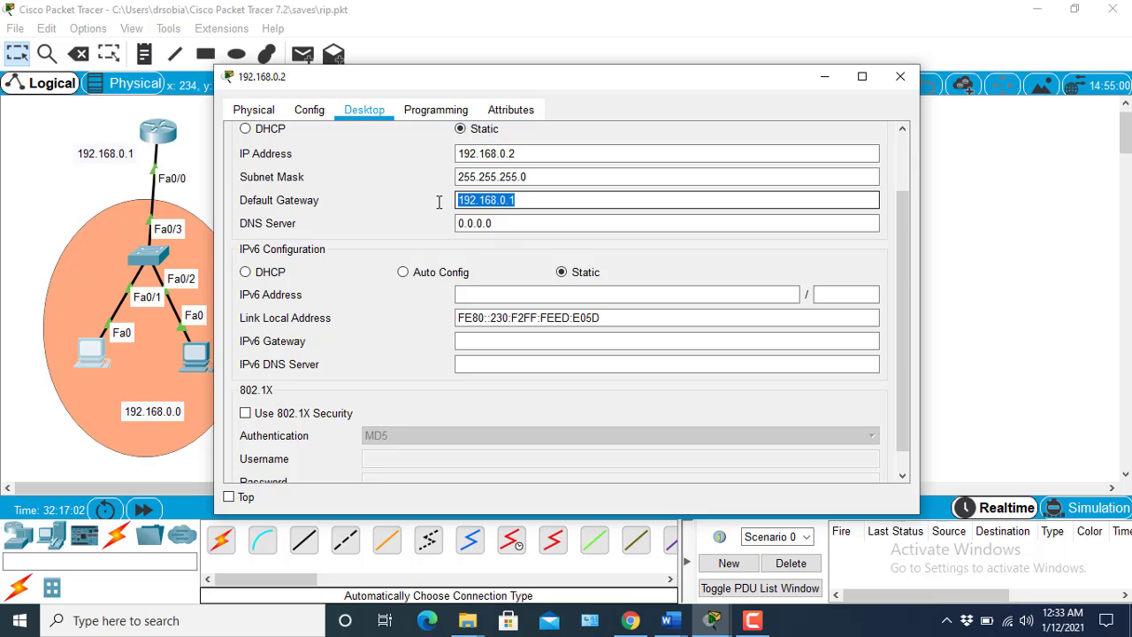
{"action": "left_click", "coordinate": [545, 153]}
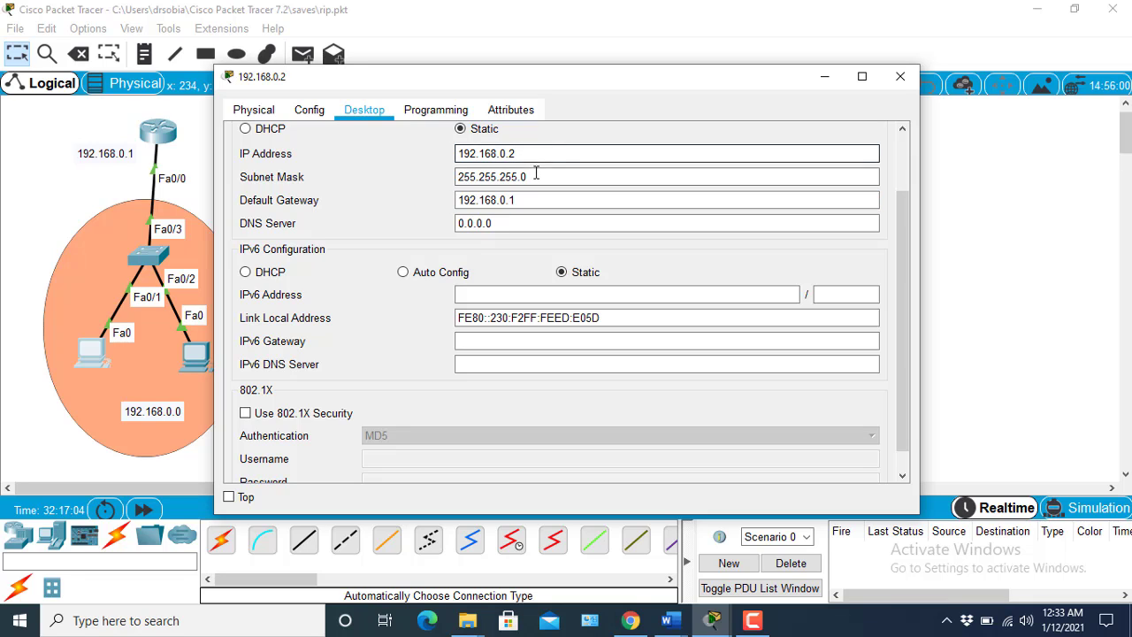
{"action": "left_click_drag", "start_coordinate": [536, 176], "coordinate": [424, 174]}
{"action": "left_click_drag", "start_coordinate": [809, 80], "coordinate": [900, 79]}
{"action": "left_click", "coordinate": [900, 79]}
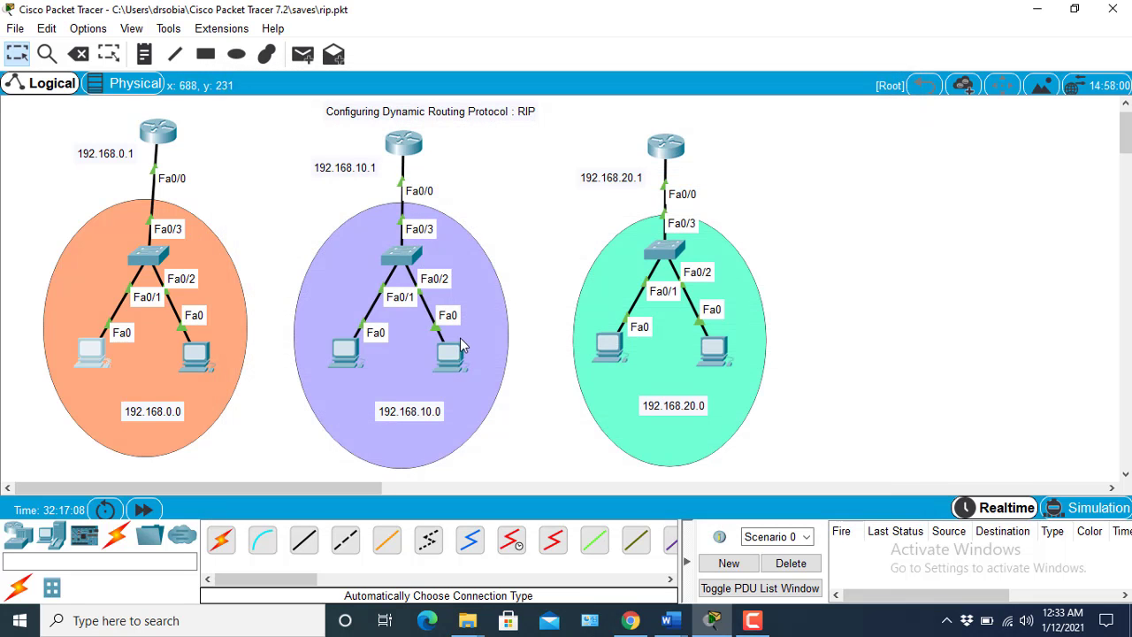
Examine the IP configuration of the left PC in the 192.168.10.0 network and inspect the remaining PCs on the canvas
{"action": "left_click", "coordinate": [345, 362]}
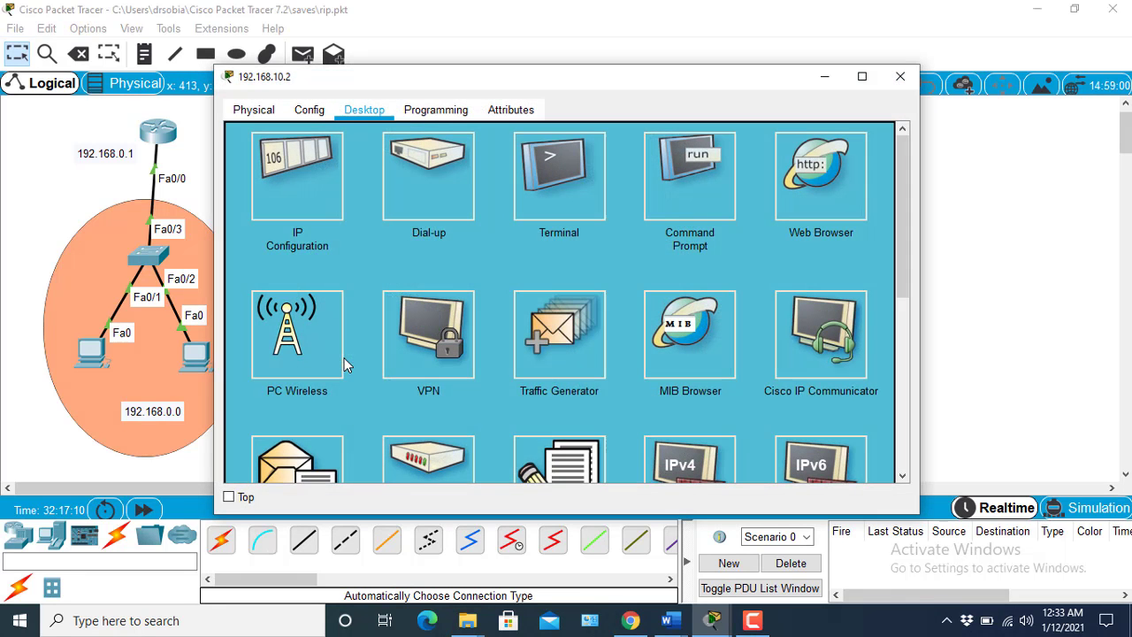
{"action": "left_click", "coordinate": [295, 197]}
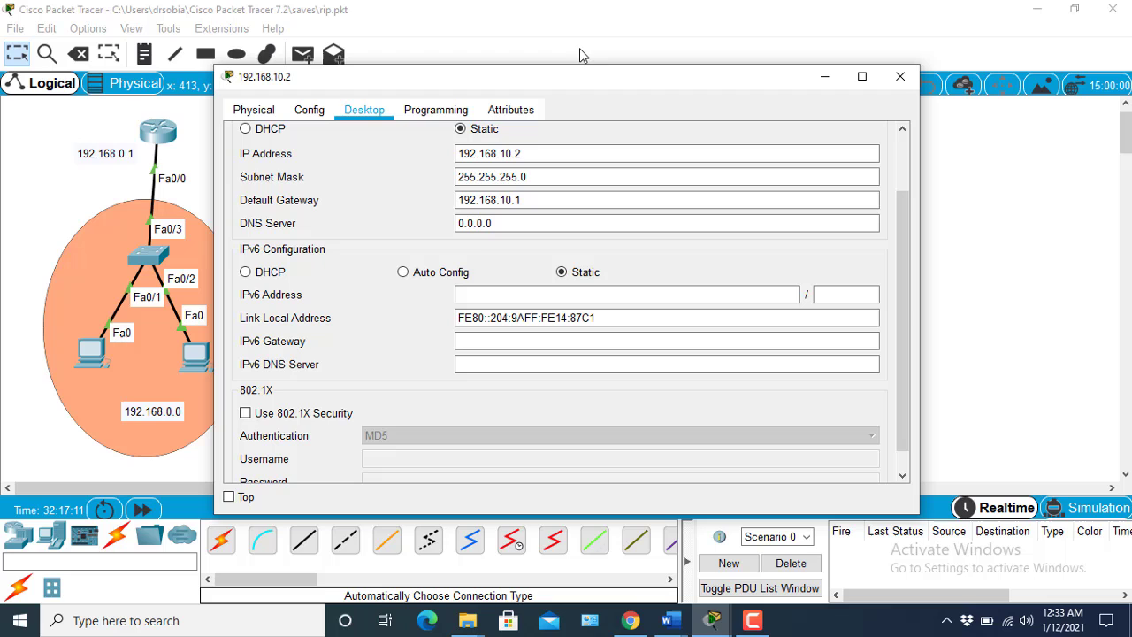
{"action": "left_click", "coordinate": [554, 151]}
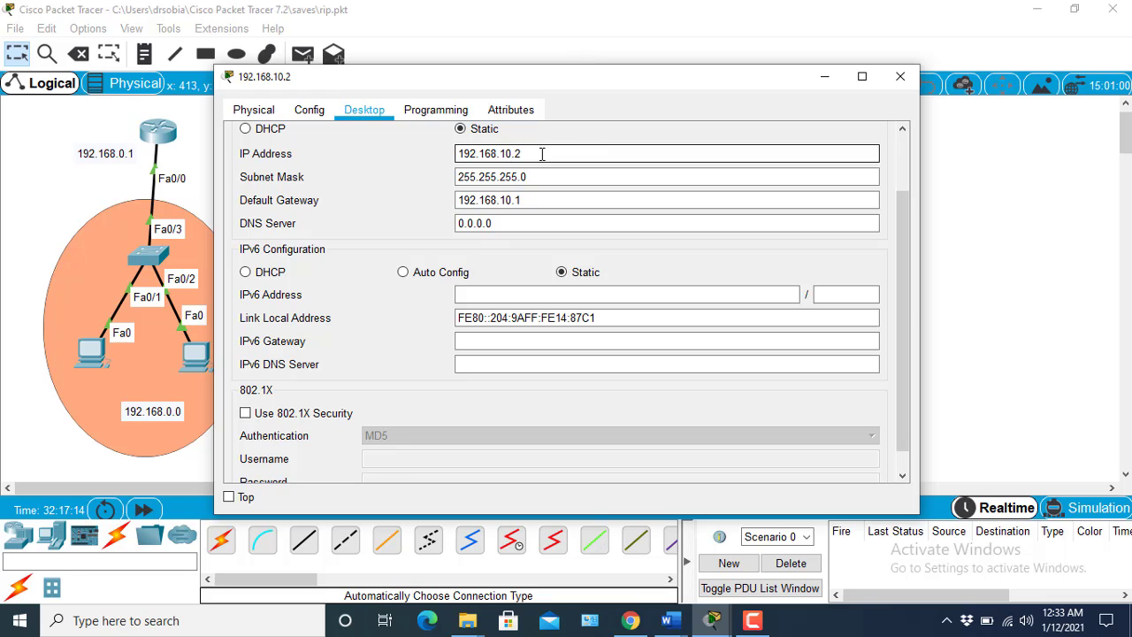
{"action": "left_click_drag", "start_coordinate": [731, 80], "coordinate": [963, 71]}
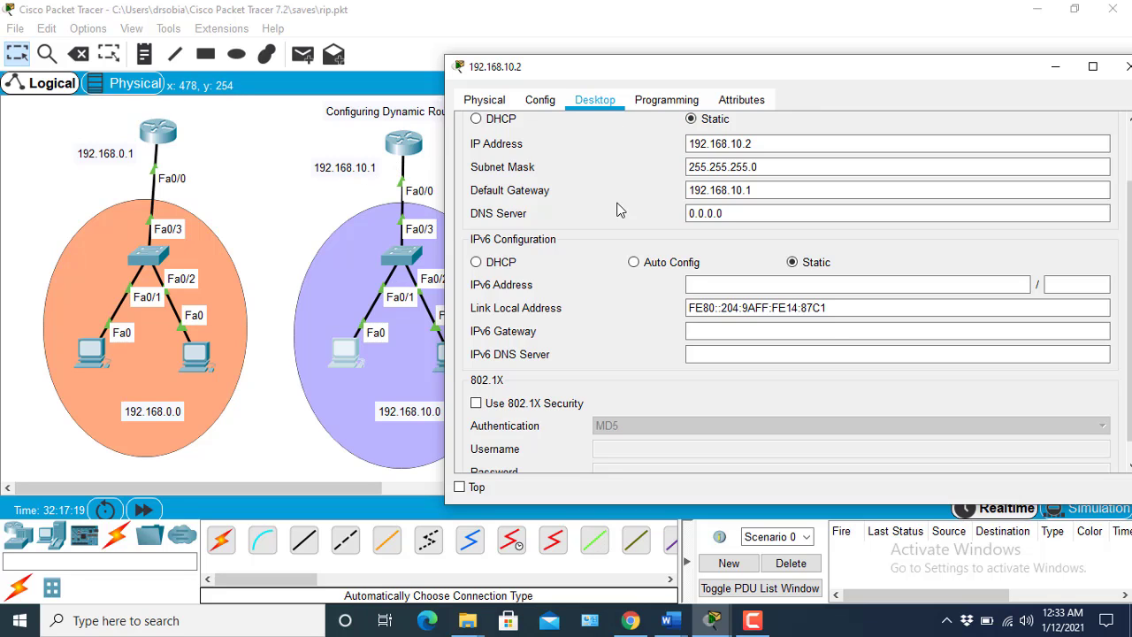
{"action": "triple_click", "coordinate": [769, 143]}
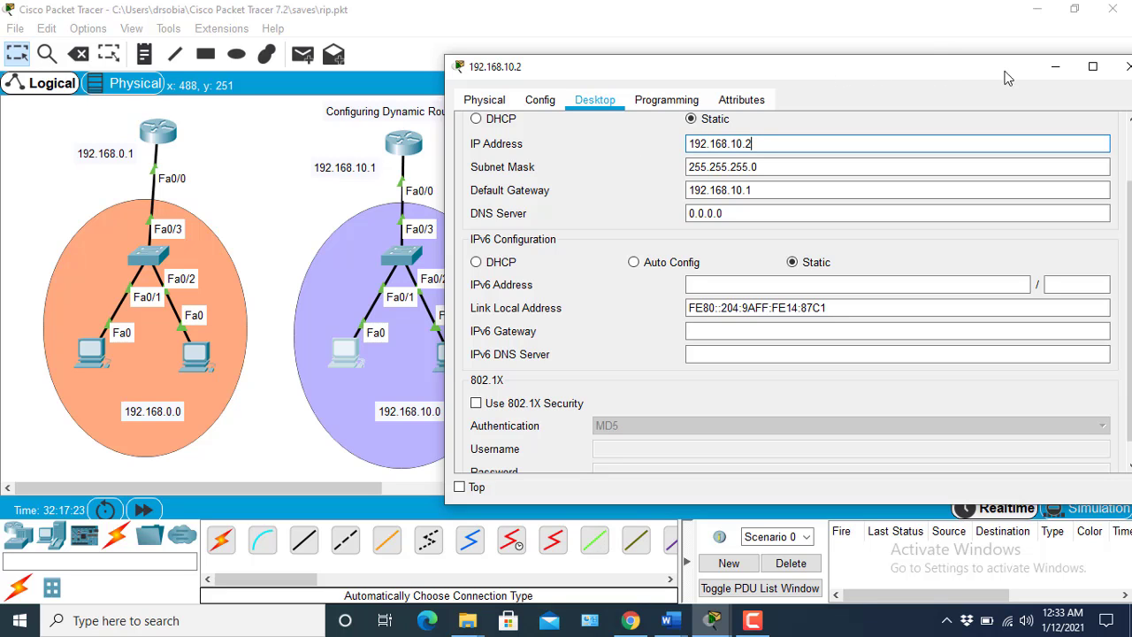
{"action": "left_click", "coordinate": [1127, 66]}
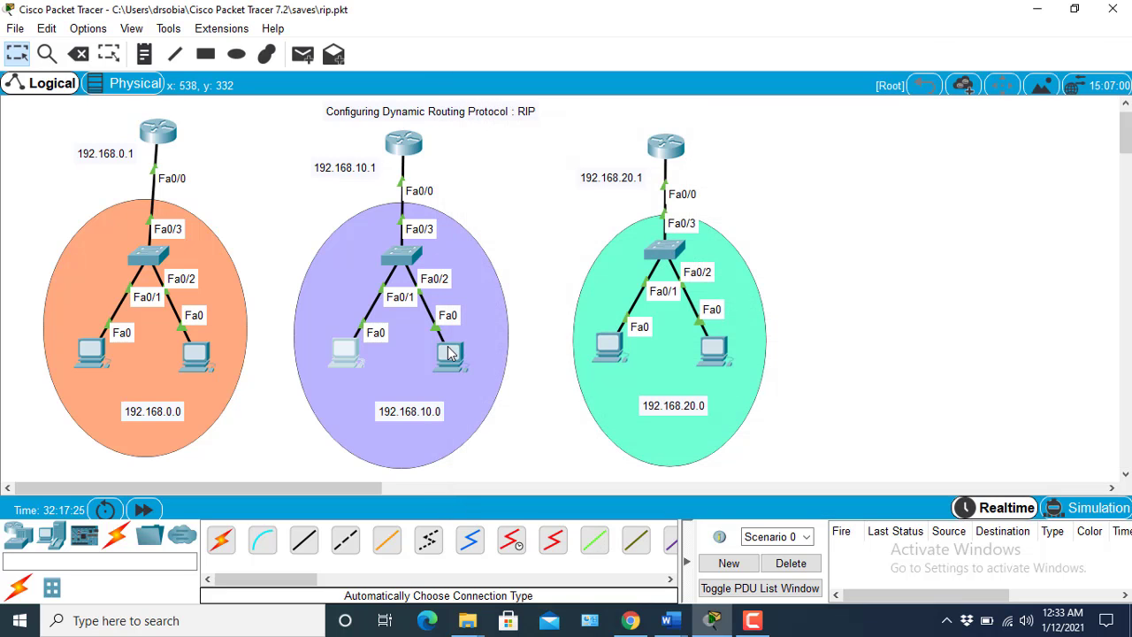
{"action": "mouse_move", "coordinate": [448, 352]}
{"action": "mouse_move", "coordinate": [617, 380]}
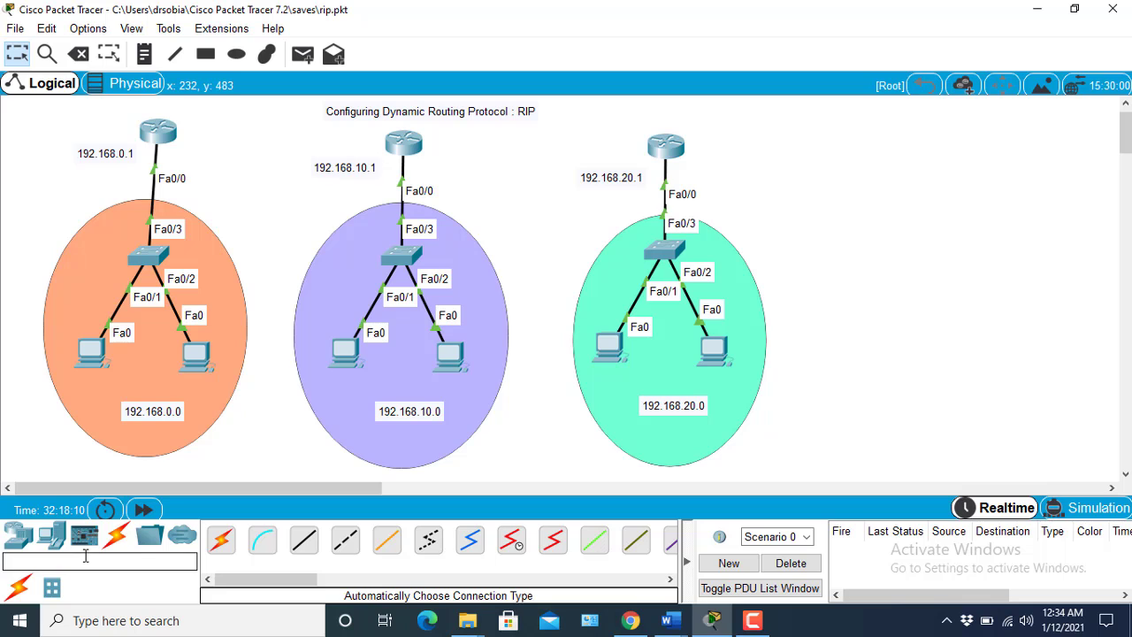
Connect Serial2/0 of the 192.168.0.1 router to Serial2/0 of the 192.168.10.1 router with a Serial DCE cable
{"action": "left_click", "coordinate": [120, 538]}
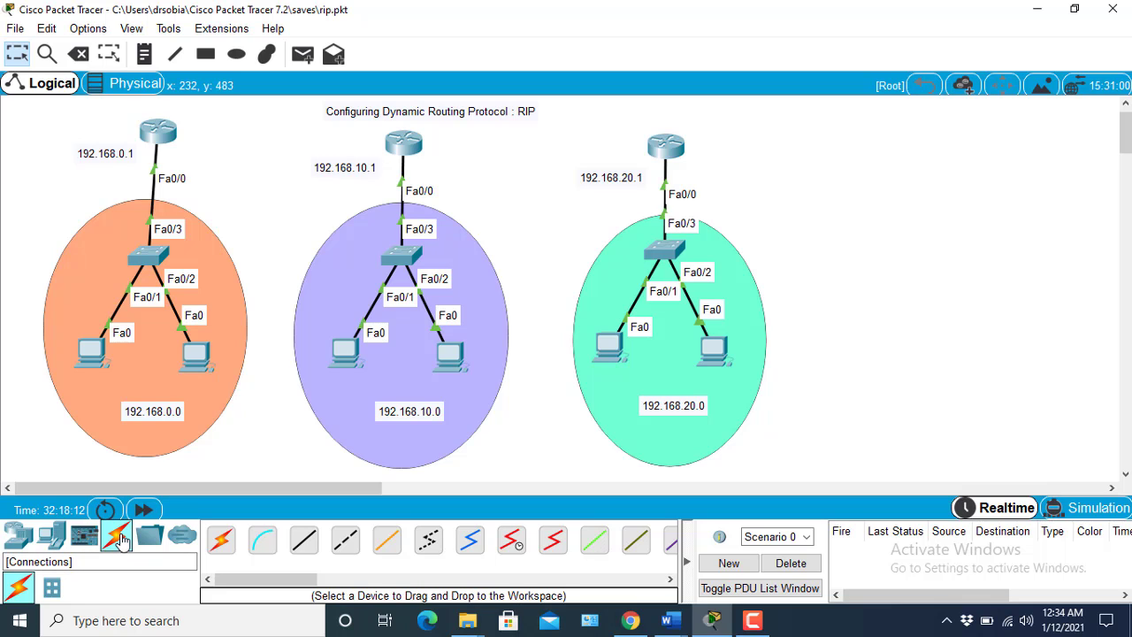
{"action": "left_click", "coordinate": [513, 544]}
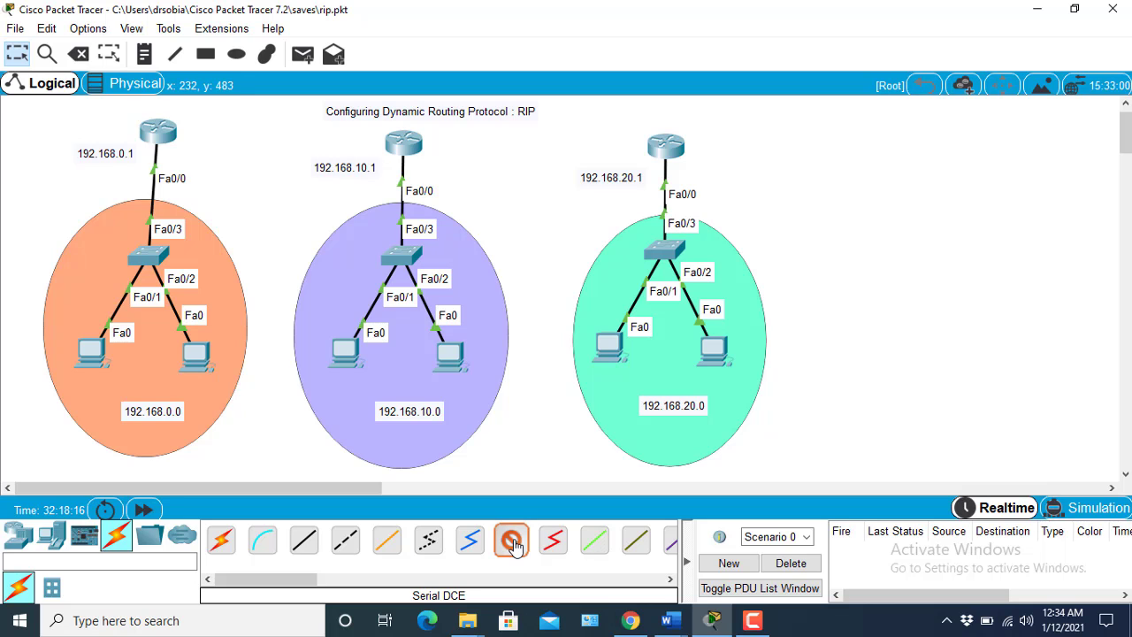
{"action": "left_click", "coordinate": [169, 134]}
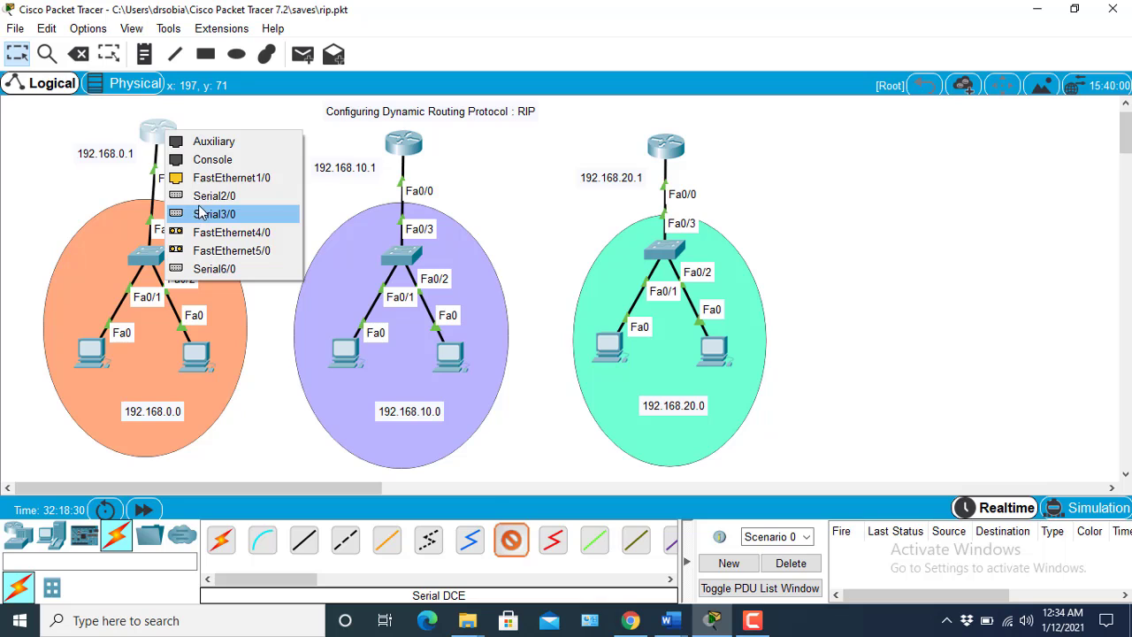
{"action": "left_click", "coordinate": [201, 199]}
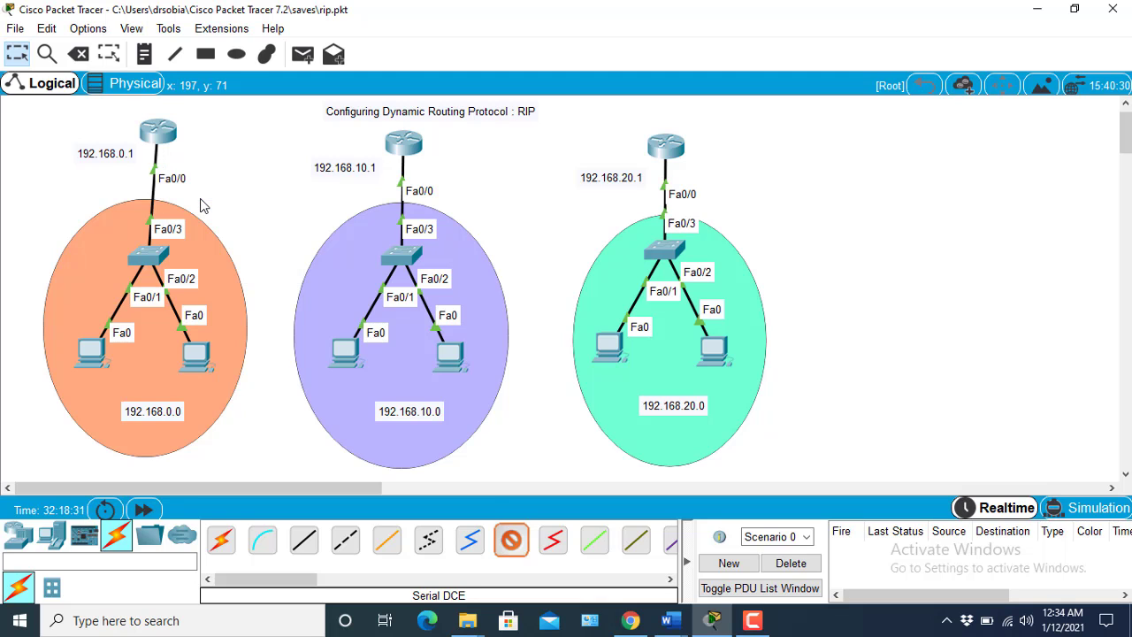
{"action": "left_click", "coordinate": [408, 146]}
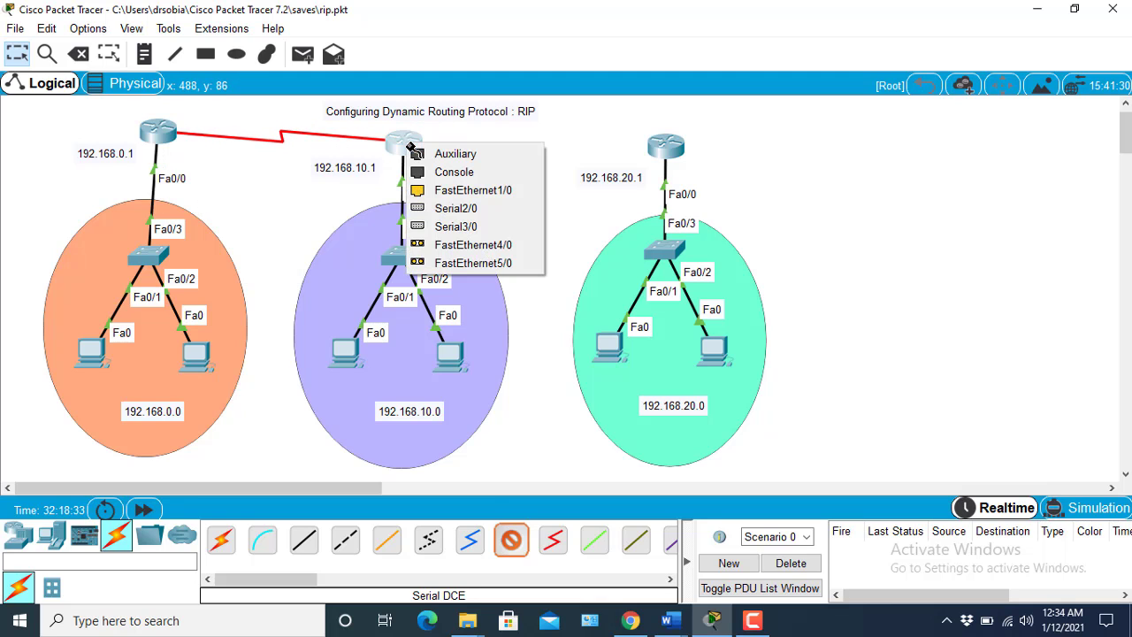
{"action": "left_click", "coordinate": [413, 208]}
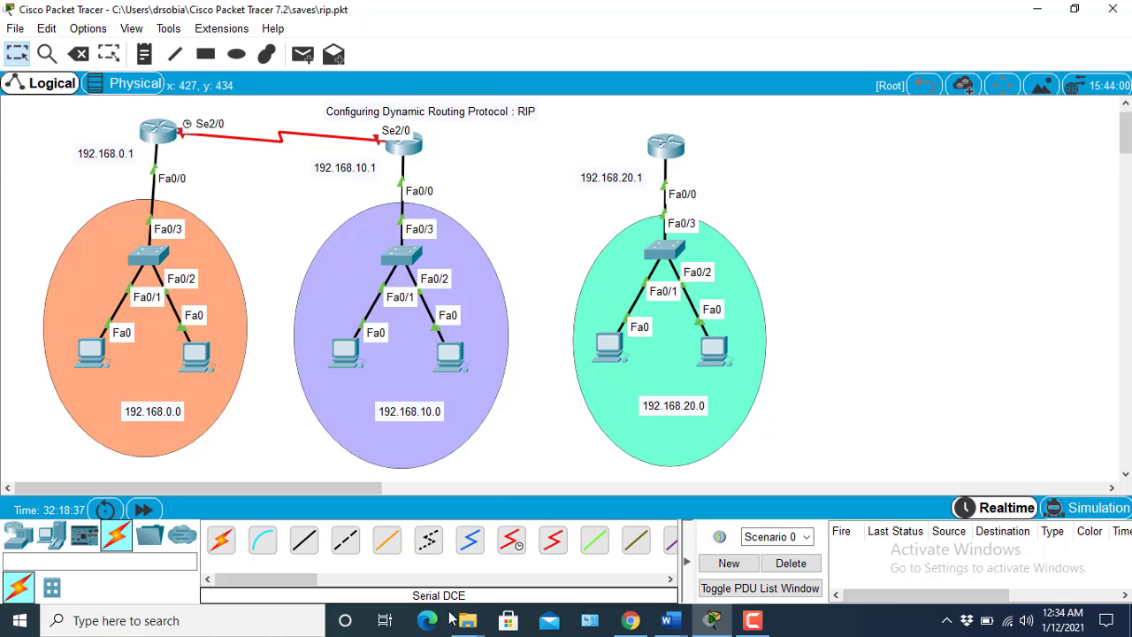
Connect Serial3/0 of the 192.168.10.1 router to Serial2/0 of the 192.168.20.1 router with a Serial DCE cable
{"action": "left_click", "coordinate": [515, 541]}
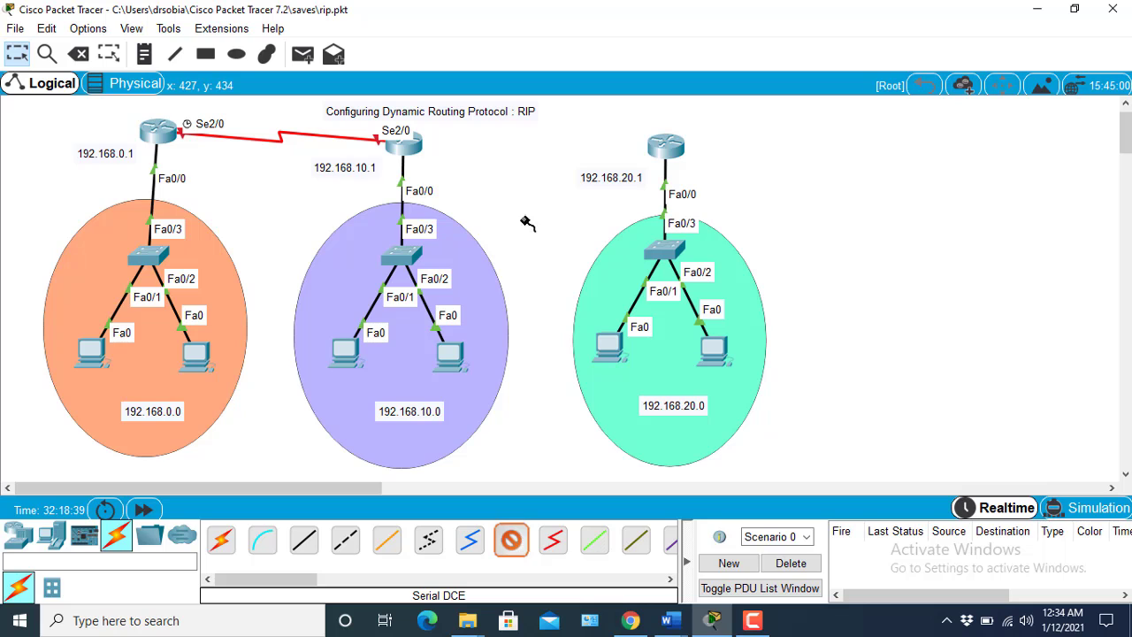
{"action": "left_click", "coordinate": [418, 147]}
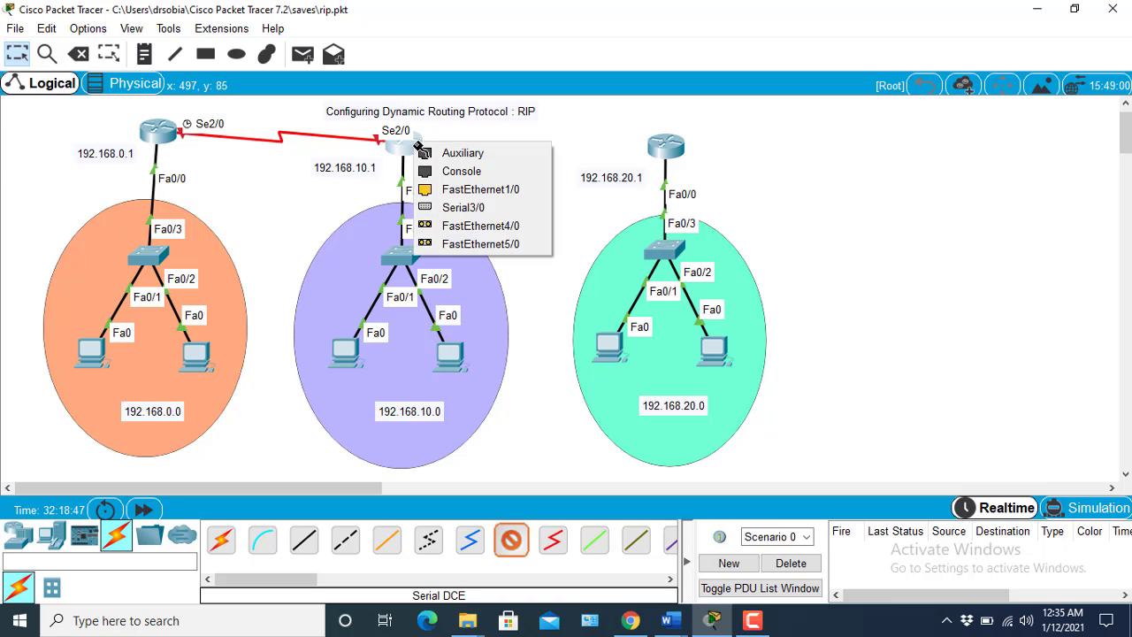
{"action": "left_click", "coordinate": [434, 209]}
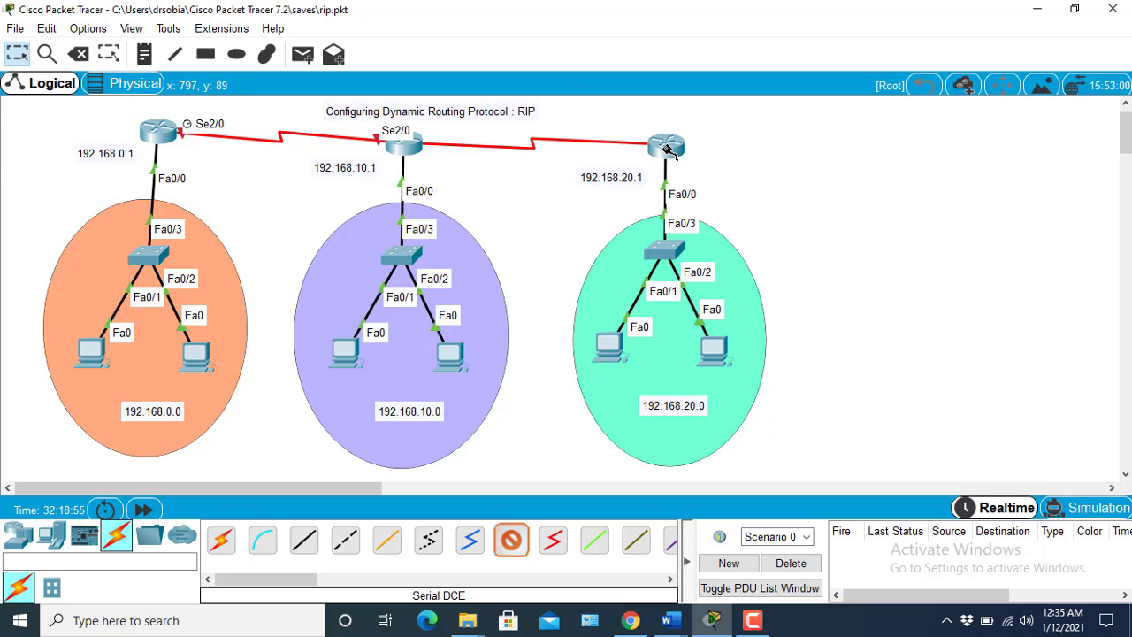
{"action": "left_click", "coordinate": [669, 152]}
{"action": "left_click", "coordinate": [685, 211]}
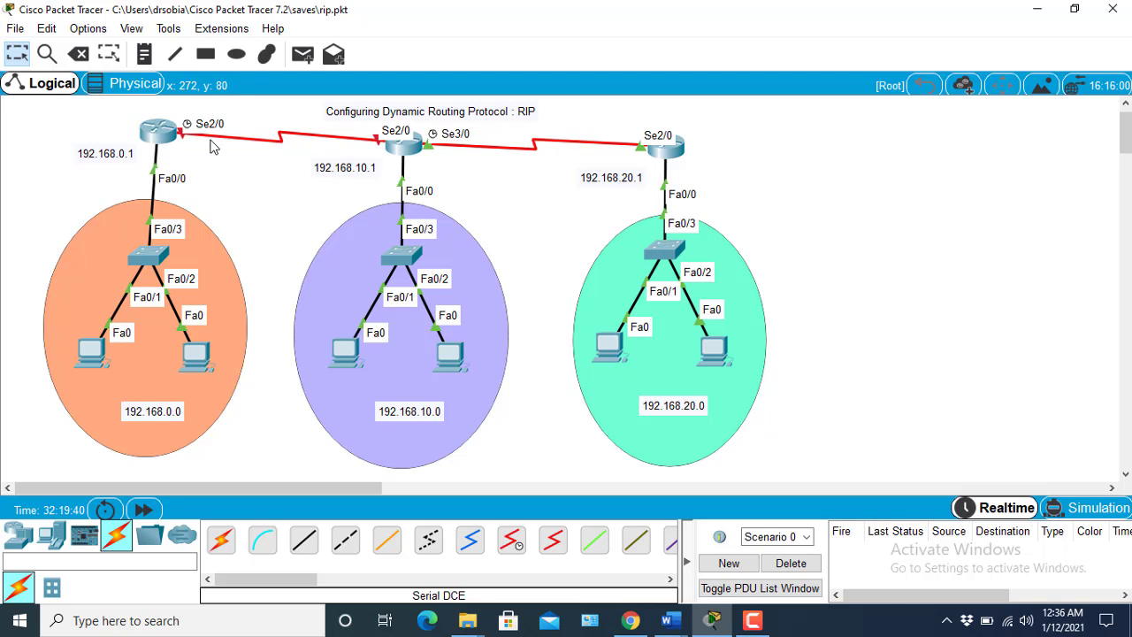
Review the physical modules and the global configuration settings of the 192.168.0.1 router
{"action": "mouse_move", "coordinate": [425, 155]}
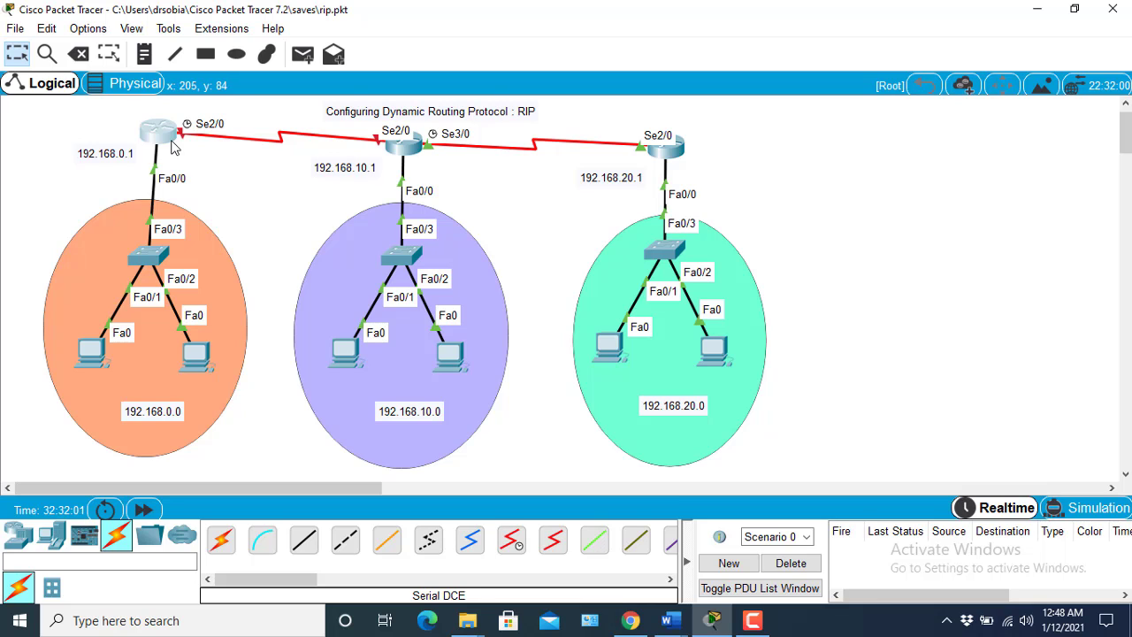
{"action": "mouse_move", "coordinate": [174, 146]}
{"action": "left_click", "coordinate": [158, 133]}
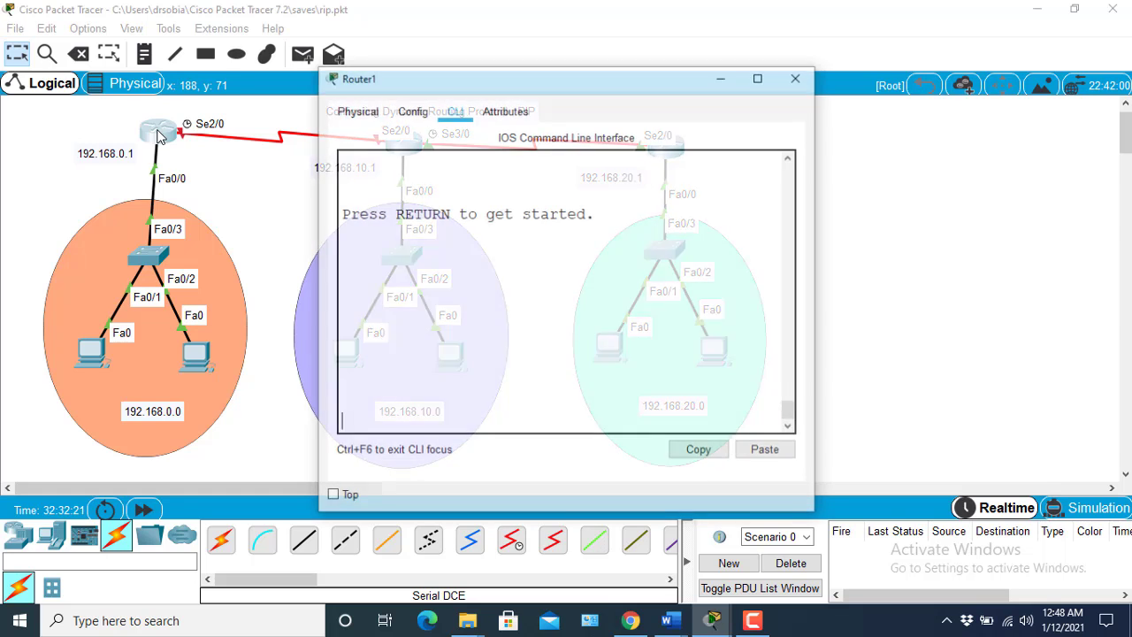
{"action": "left_click", "coordinate": [354, 115]}
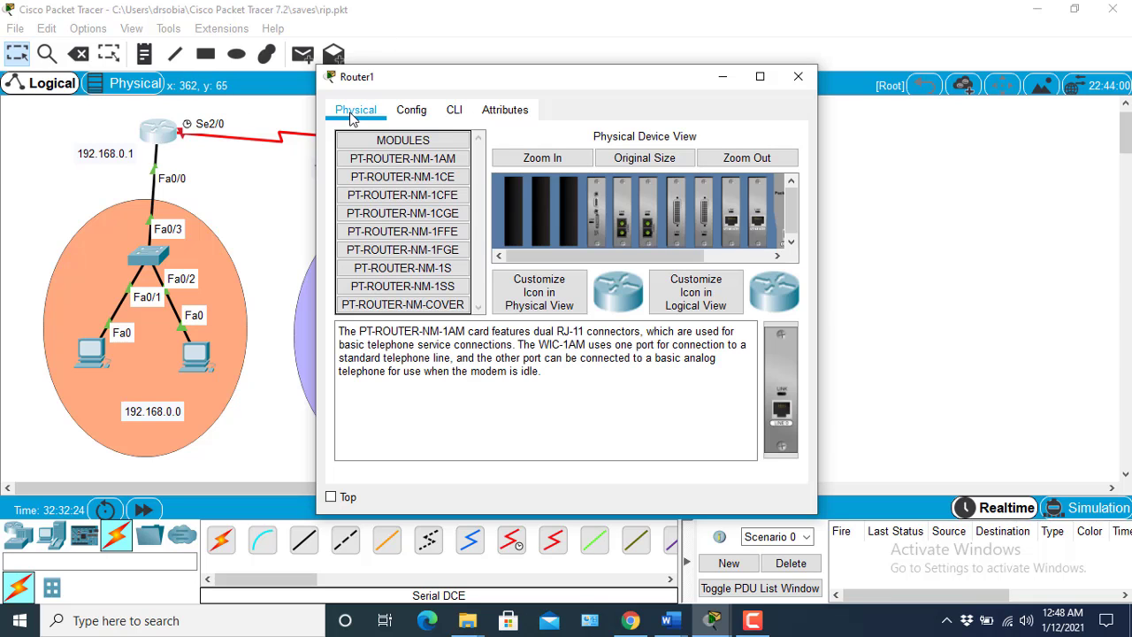
{"action": "left_click", "coordinate": [416, 114]}
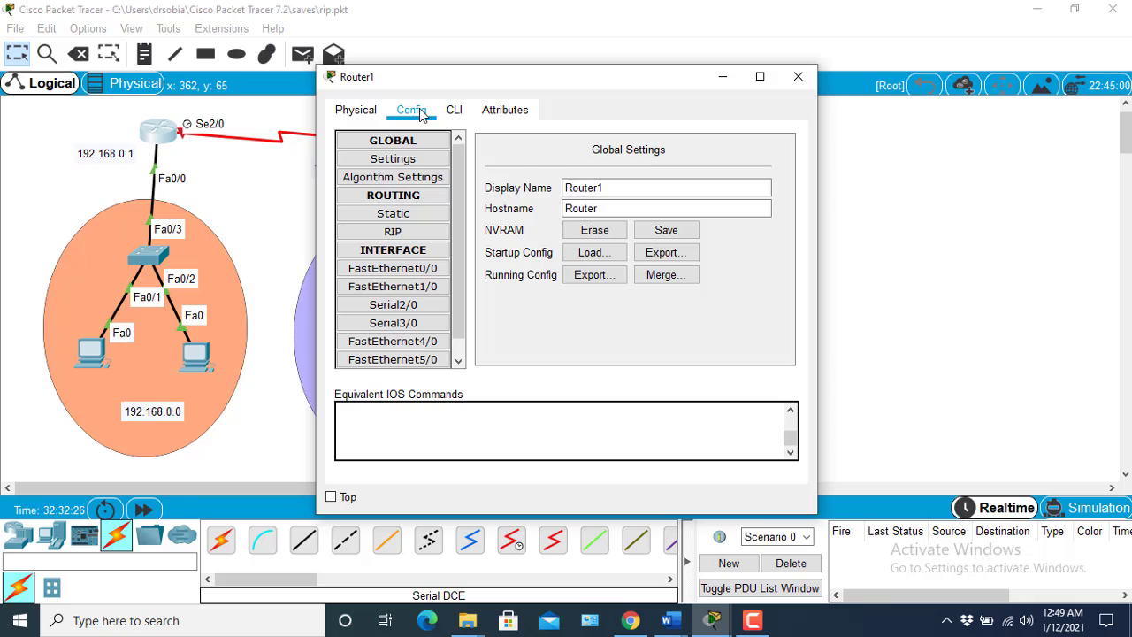
Start a command-line session on the 192.168.0.1 router at the user-mode prompt
{"action": "left_click", "coordinate": [455, 115]}
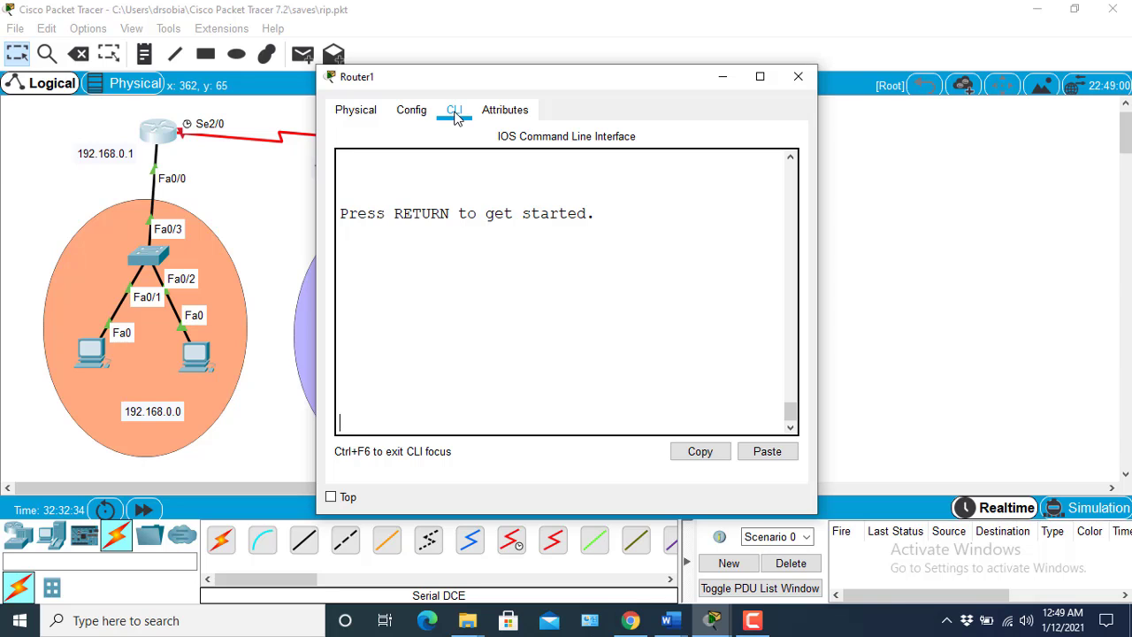
{"action": "left_click", "coordinate": [665, 233]}
{"action": "key", "text": "Return"}
{"action": "key", "text": "Return"}
{"action": "key", "text": "Return"}
{"action": "key", "text": "Return"}
{"action": "key", "text": "Return"}
{"action": "key", "text": "Return"}
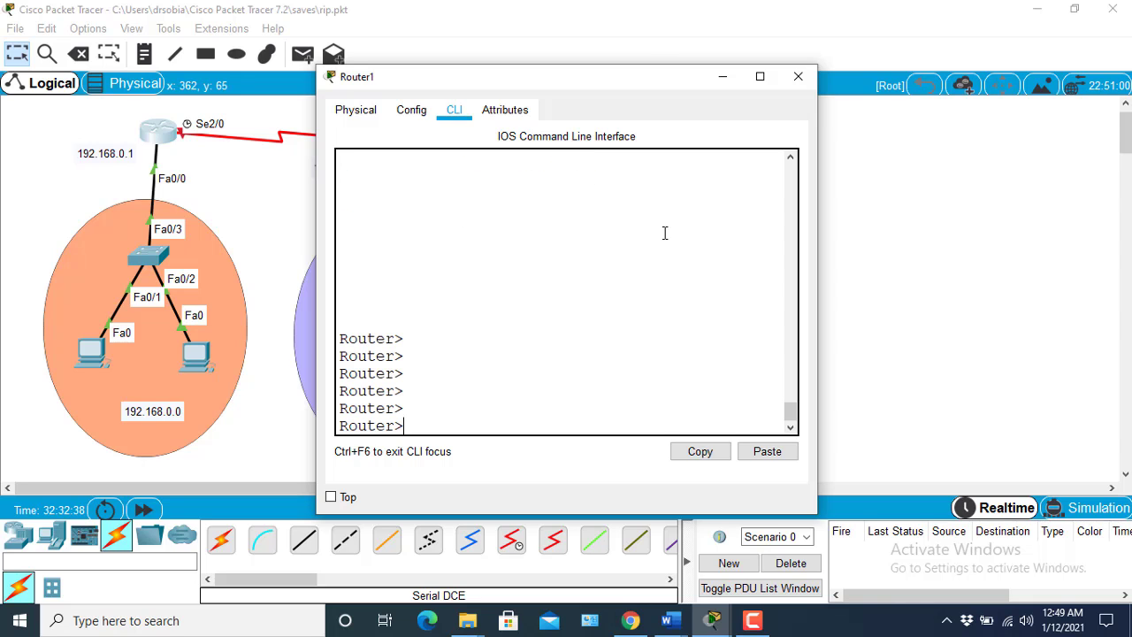
{"action": "key", "text": "Return"}
{"action": "key", "text": "Return"}
{"action": "key", "text": "Return"}
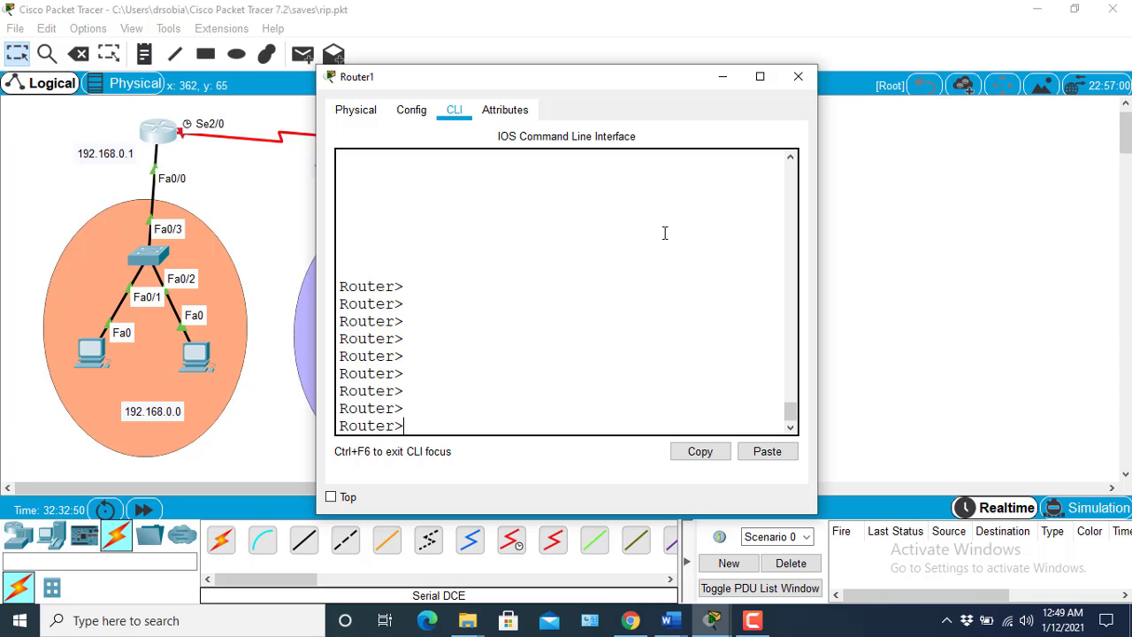
Enter privileged mode and then global configuration mode on the 192.168.0.1 router with en and config t
{"action": "type", "text": "en"}
{"action": "key", "text": "Return"}
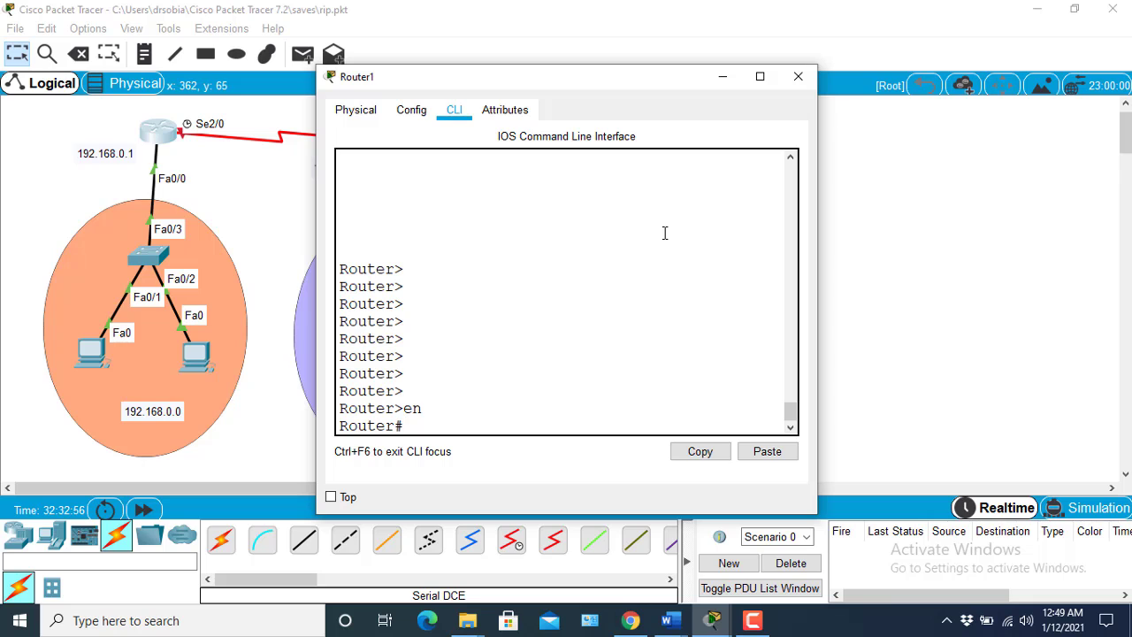
{"action": "type", "text": "config t"}
{"action": "key", "text": "Return"}
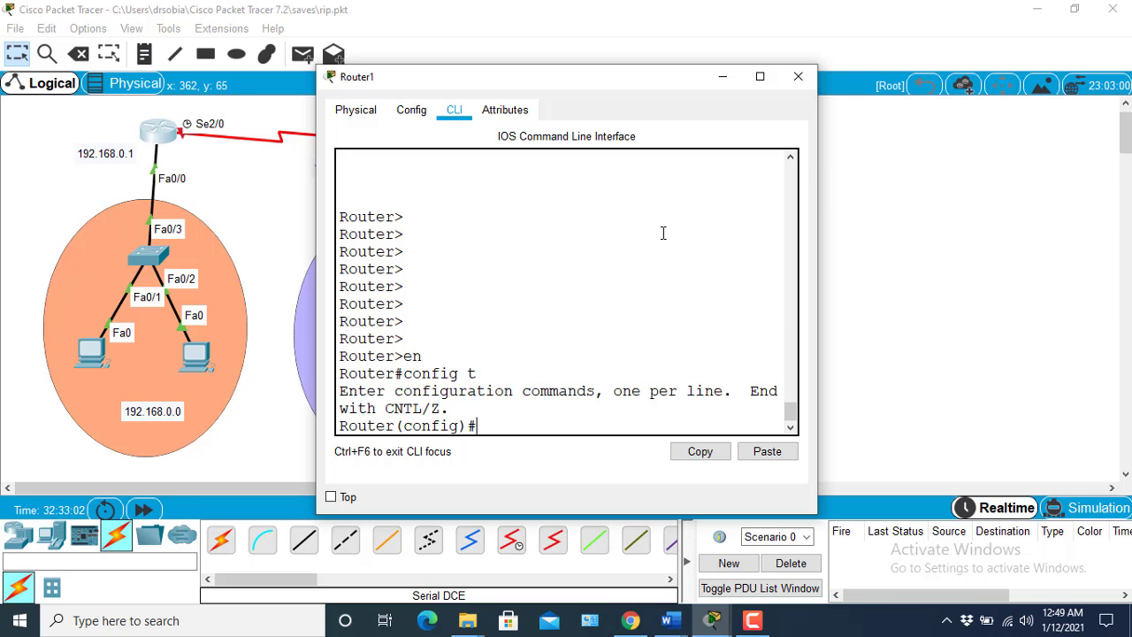
Enter interface configuration for serial2/0 on the 192.168.0.1 router
{"action": "left_click", "coordinate": [760, 76]}
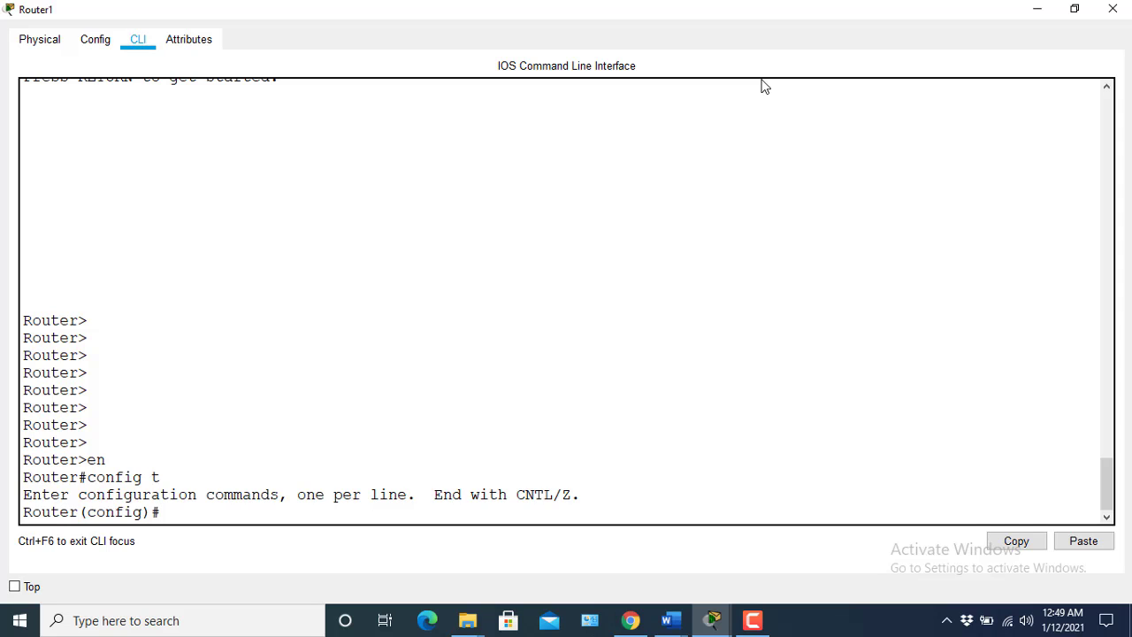
{"action": "type", "text": "int serial"}
{"action": "left_click", "coordinate": [1075, 9]}
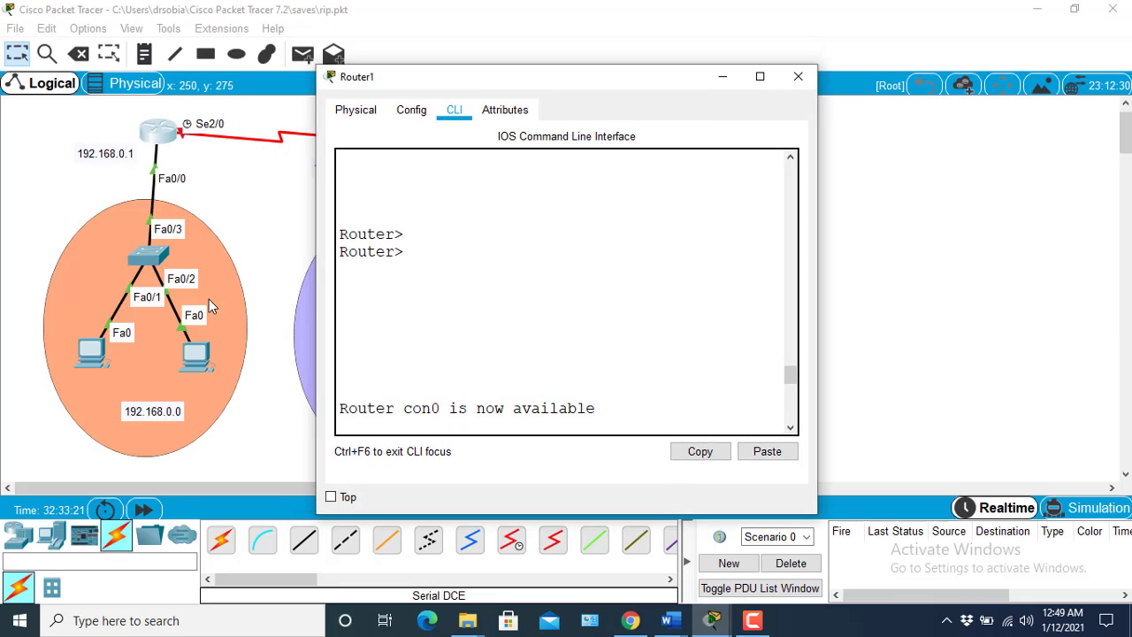
{"action": "left_click", "coordinate": [156, 142]}
{"action": "left_click", "coordinate": [760, 76]}
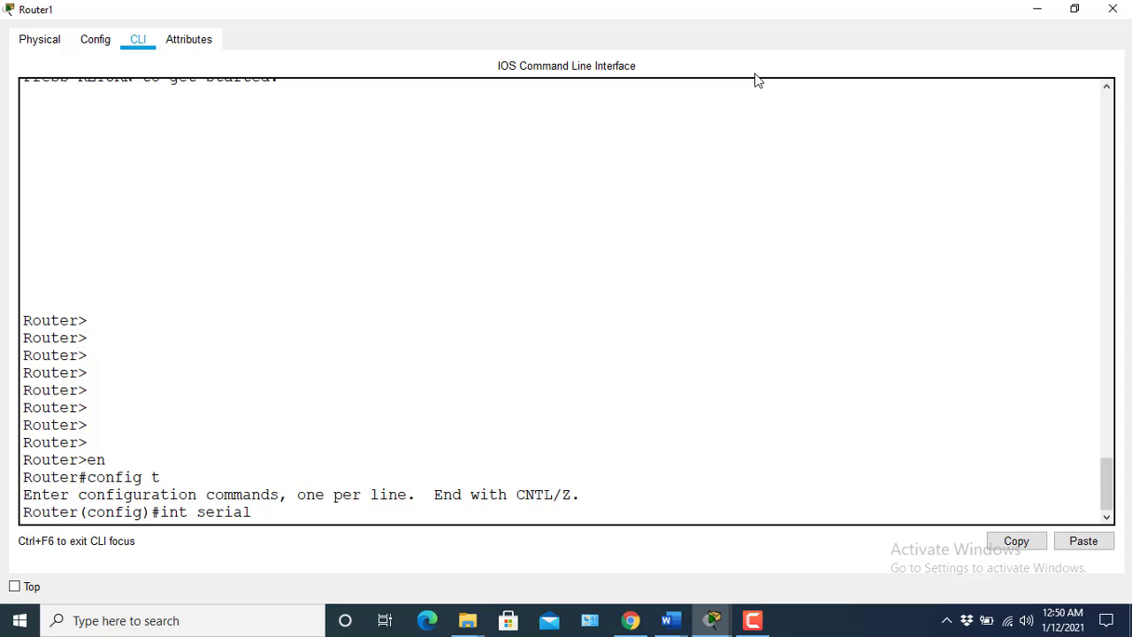
{"action": "type", "text": "/0"}
{"action": "key", "text": "Return"}
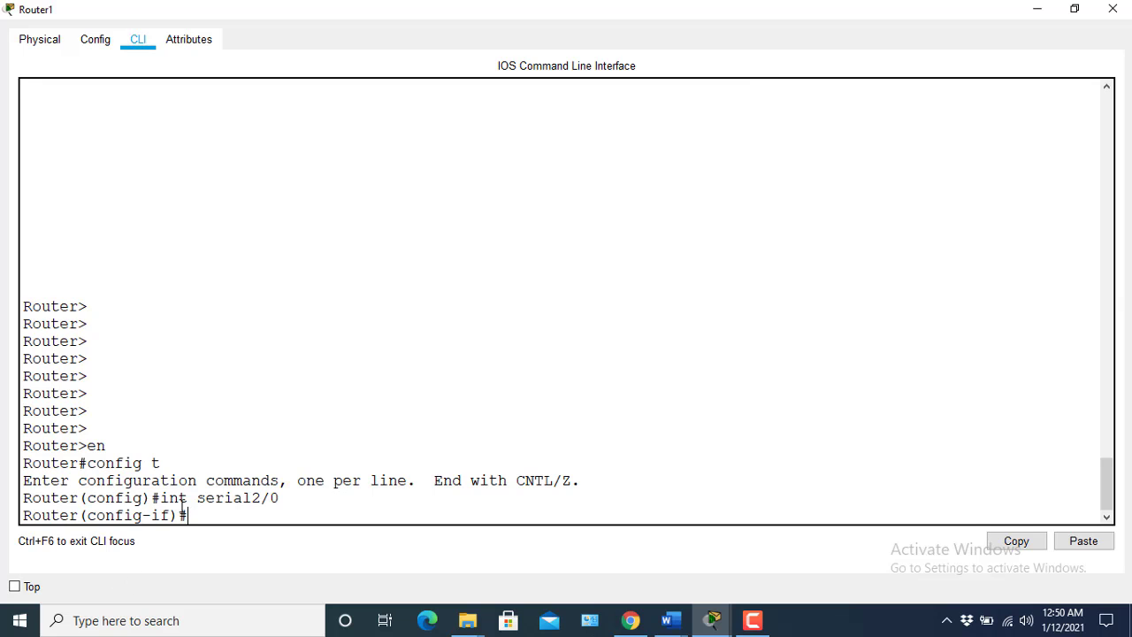
Assign IP address 172.16.0.1 with mask 255.255.0.0 to Serial2/0 and enable the interface with no shutdown
{"action": "left_click_drag", "start_coordinate": [171, 513], "coordinate": [194, 515]}
{"action": "left_click", "coordinate": [193, 515]}
{"action": "type", "text": "ip address 172"}
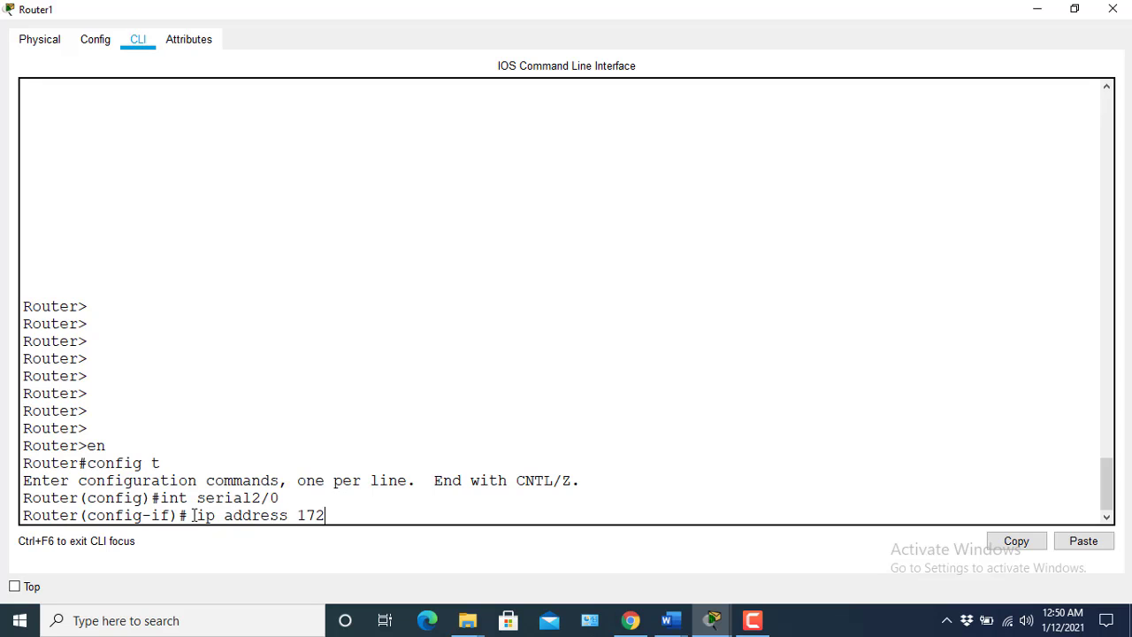
{"action": "type", "text": ".16.0.1 255.255.0.0"}
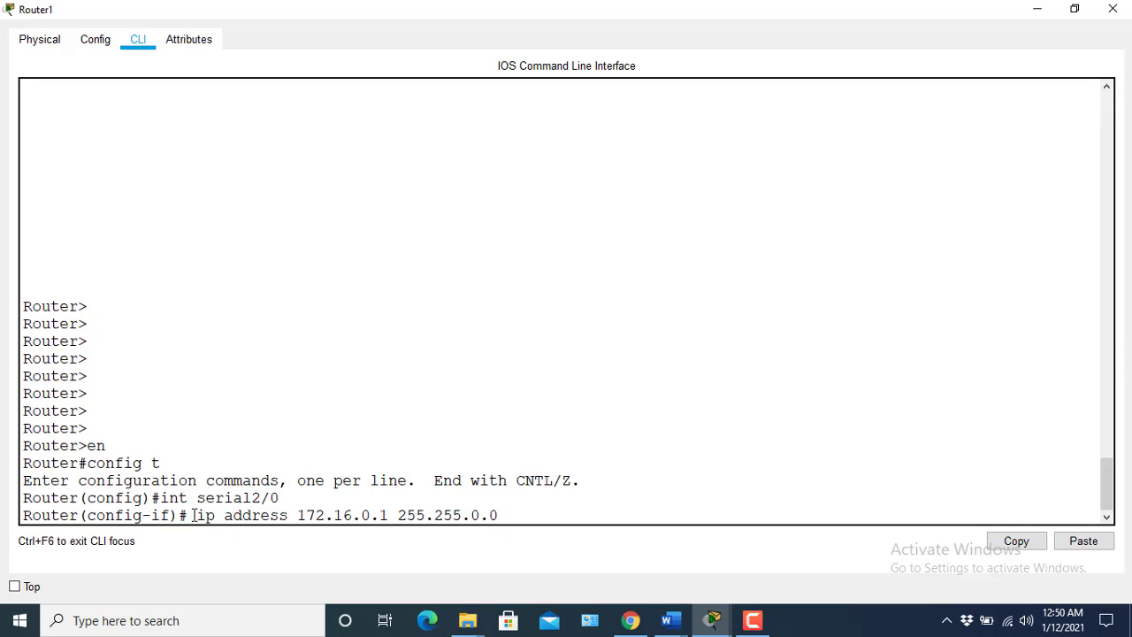
{"action": "key", "text": "Return"}
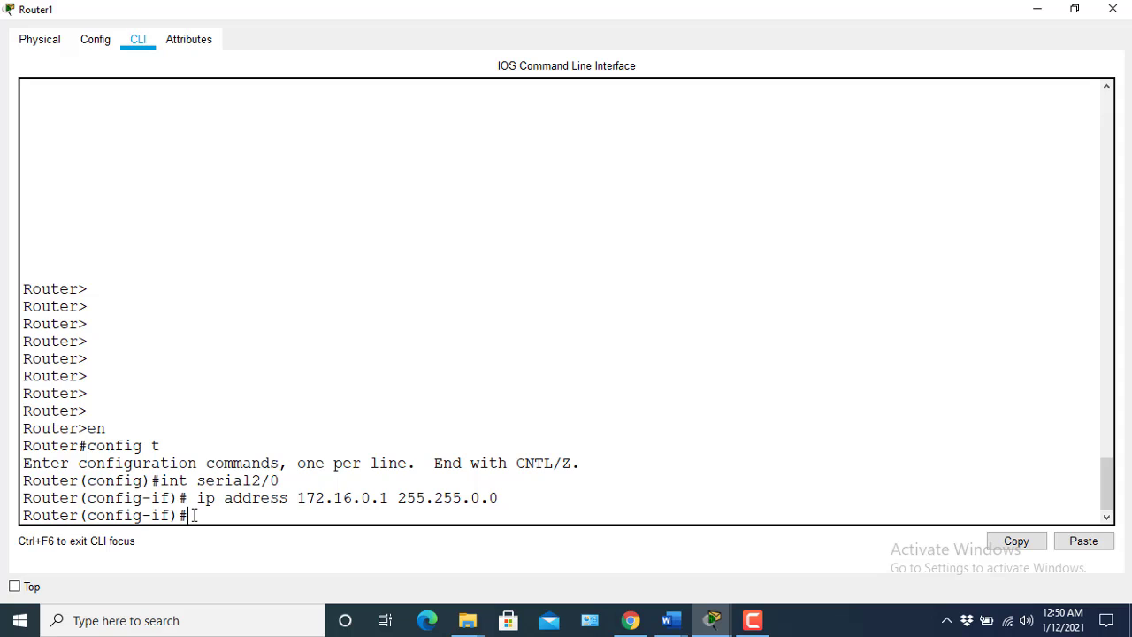
{"action": "type", "text": "no shutdown"}
{"action": "key", "text": "Return"}
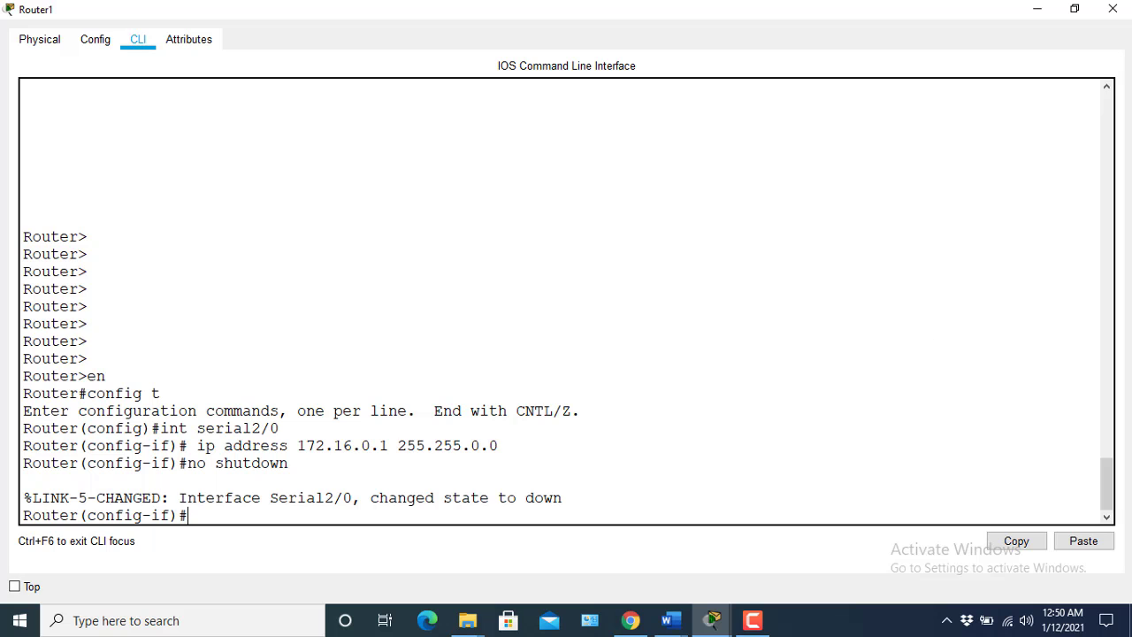
{"action": "left_click", "coordinate": [715, 620]}
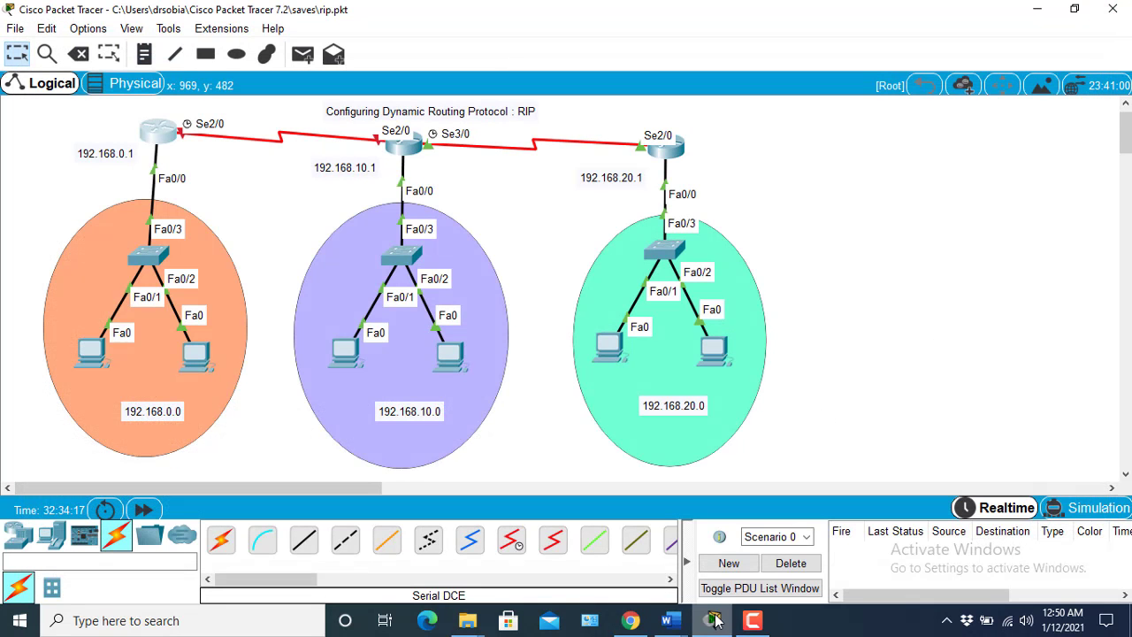
{"action": "left_click", "coordinate": [753, 620]}
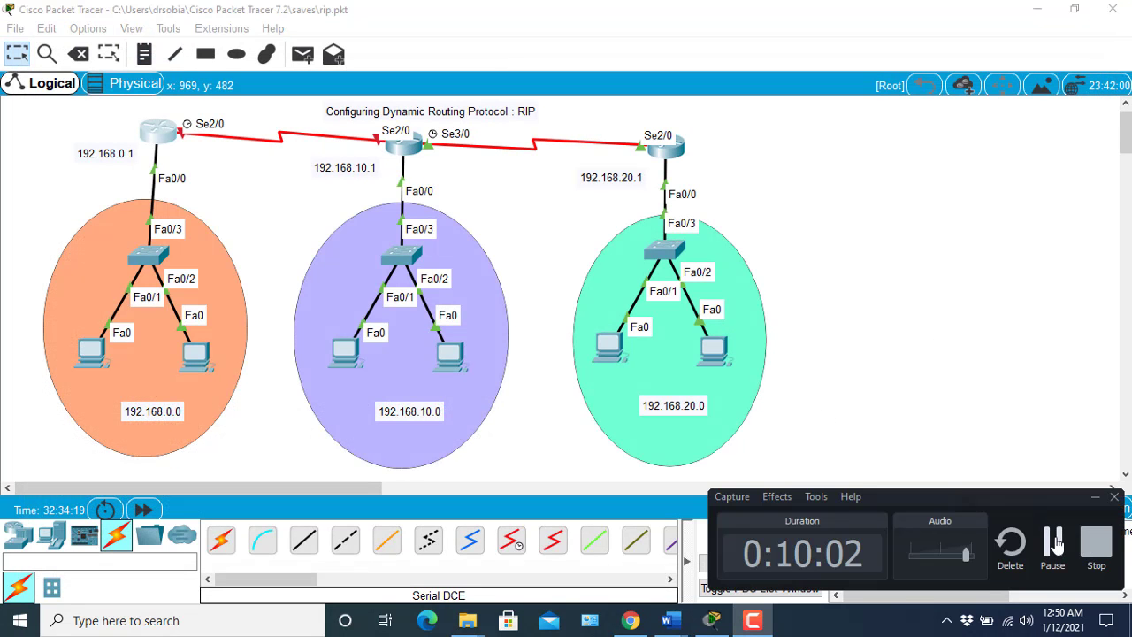
{"action": "left_click", "coordinate": [1056, 543]}
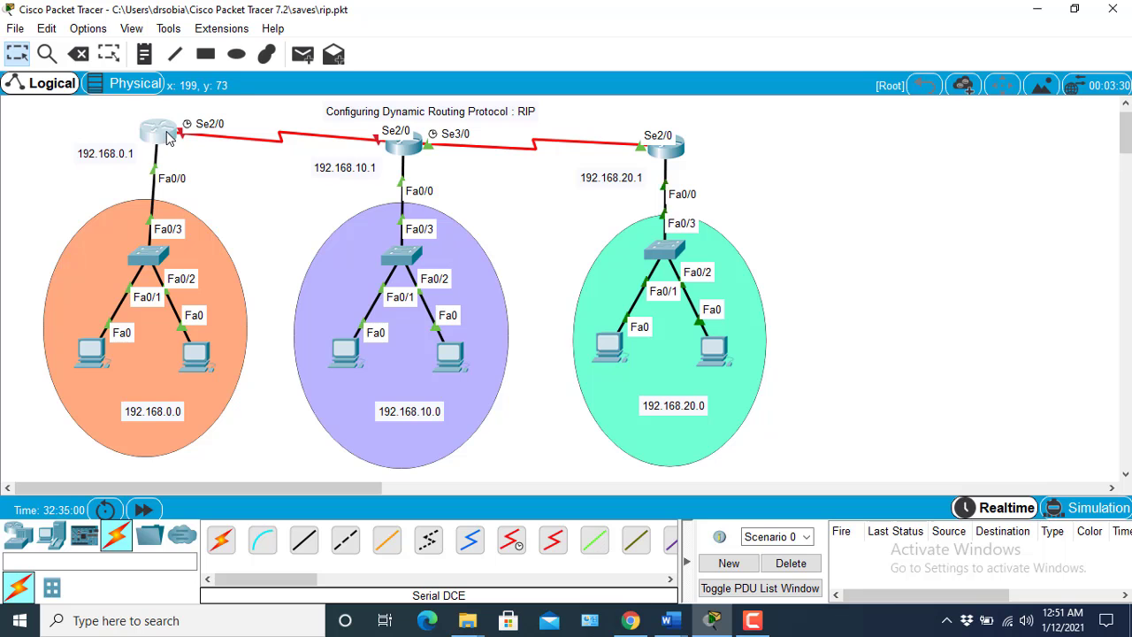
Start a command-line session on the 192.168.10.1 router and enter interface configuration for s2/0
{"action": "left_click", "coordinate": [402, 144]}
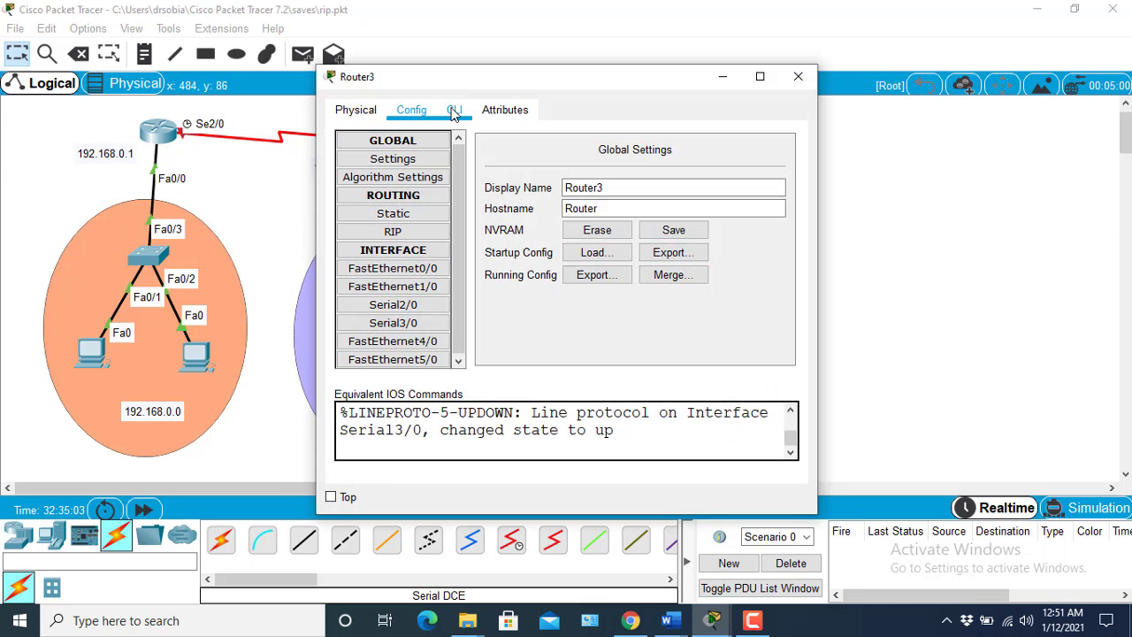
{"action": "left_click", "coordinate": [454, 112]}
{"action": "key", "text": "Return"}
{"action": "key", "text": "Return"}
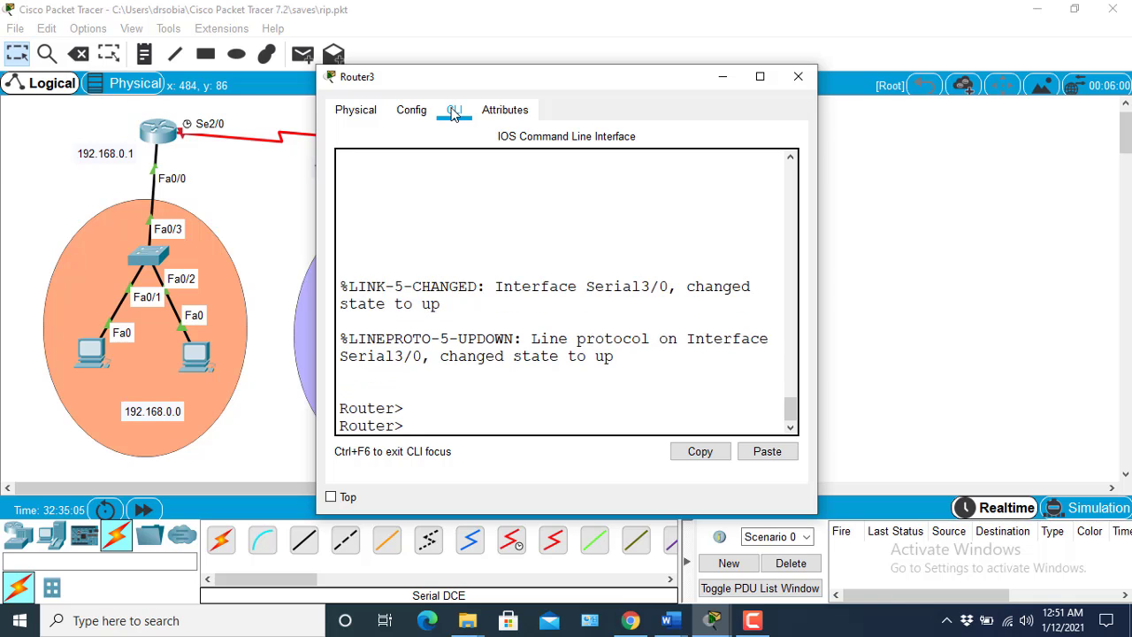
{"action": "type", "text": "en"}
{"action": "key", "text": "Return"}
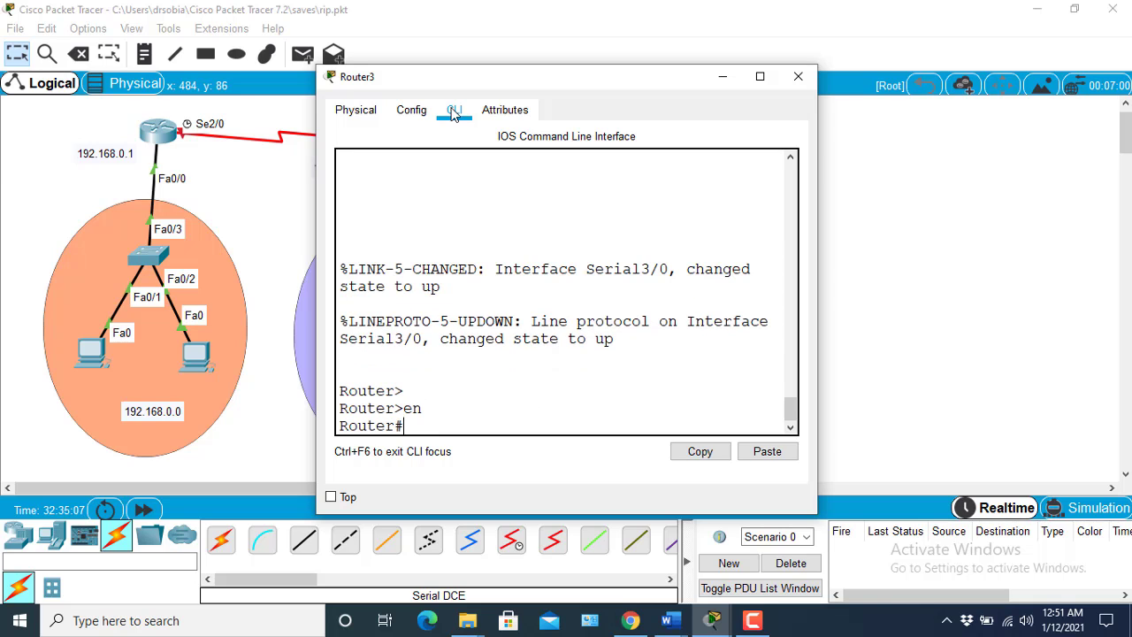
{"action": "type", "text": "conf t"}
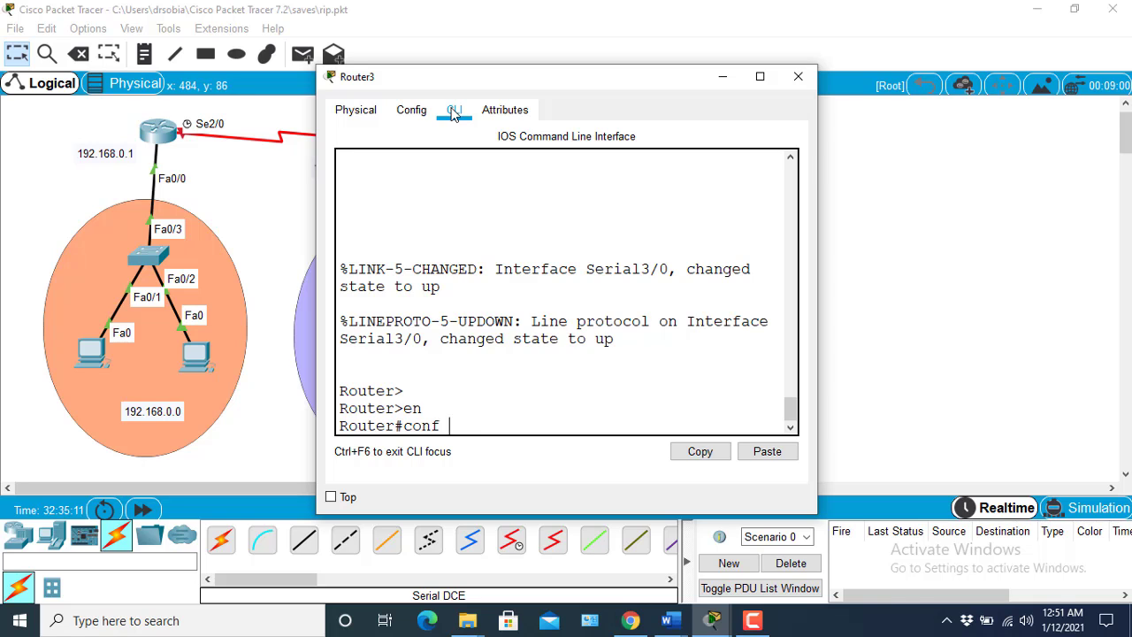
{"action": "key", "text": "Return"}
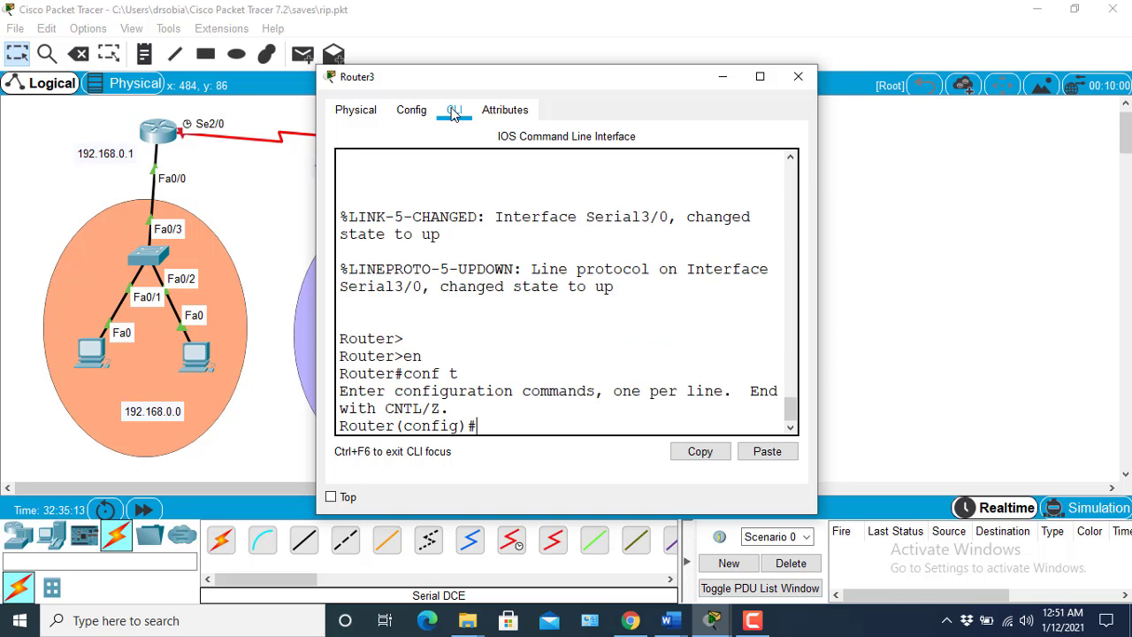
{"action": "type", "text": "int s2/0"}
{"action": "key", "text": "Return"}
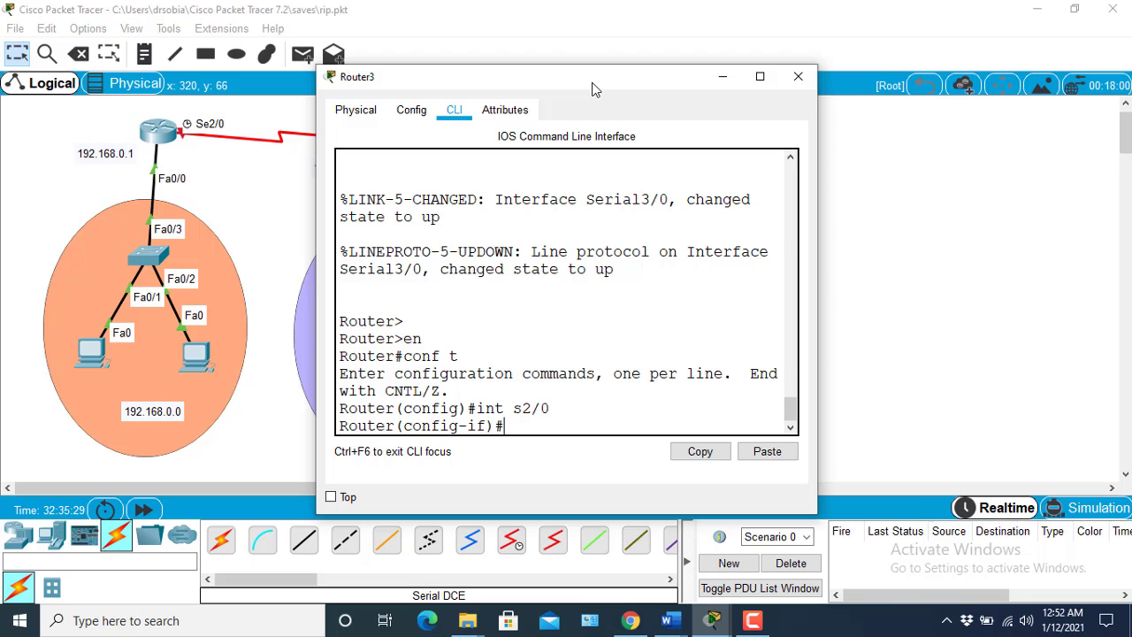
Try to enter 172.16.0.2 255.255.0.0 for Serial2/0 of the 192.168.10.1 router without the ip address keyword
{"action": "left_click_drag", "start_coordinate": [592, 84], "coordinate": [929, 150]}
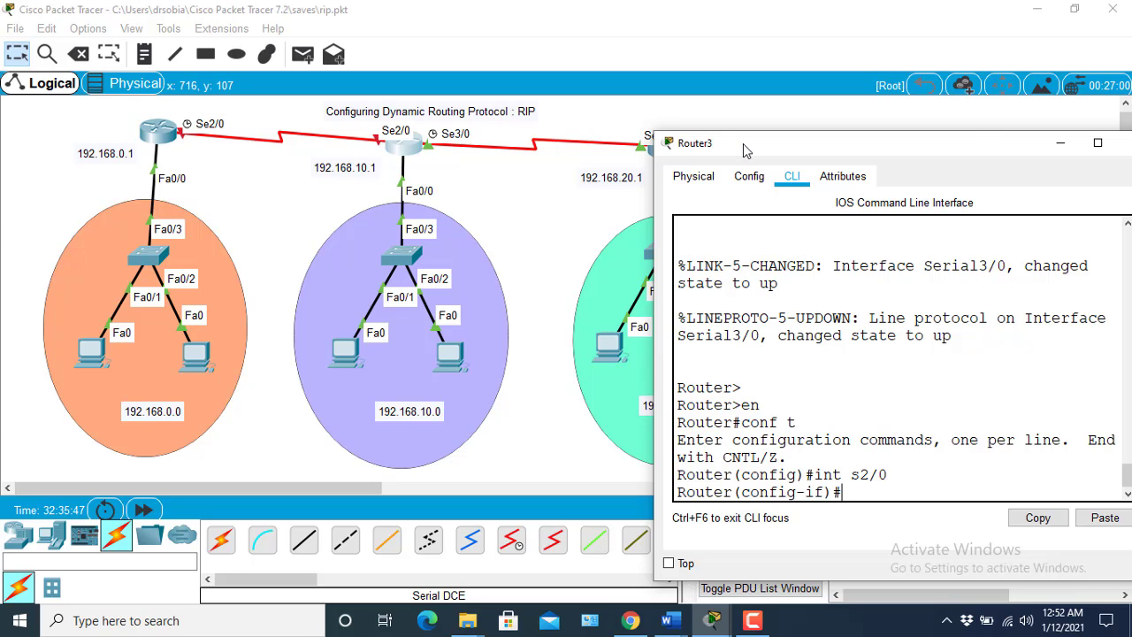
{"action": "left_click_drag", "start_coordinate": [743, 156], "coordinate": [422, 135]}
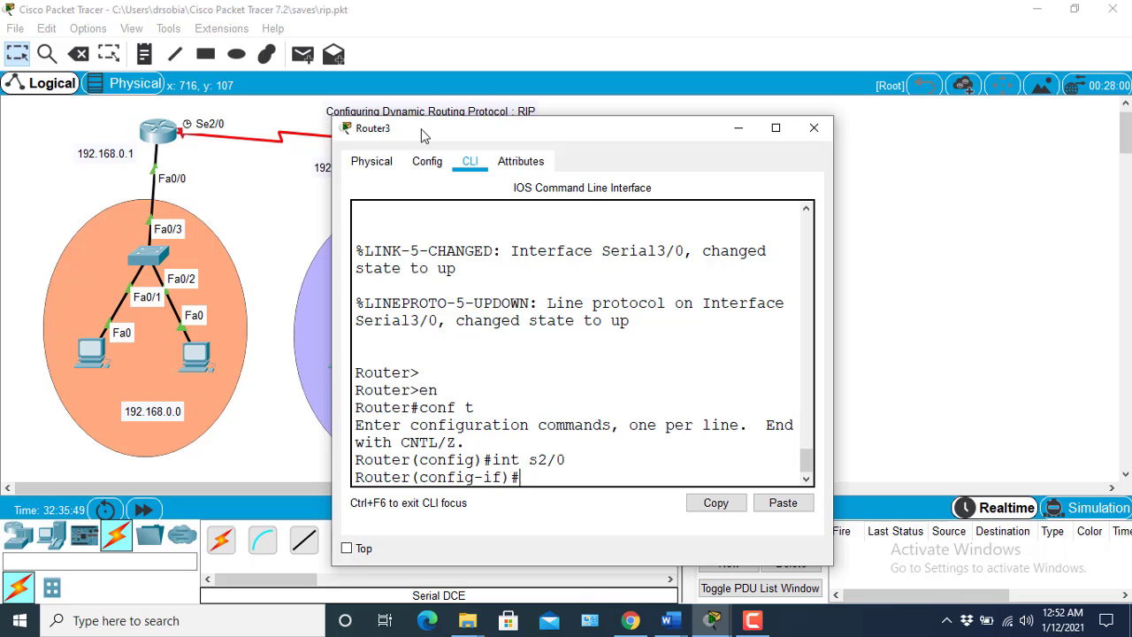
{"action": "type", "text": "172.16.0.2 255.255"}
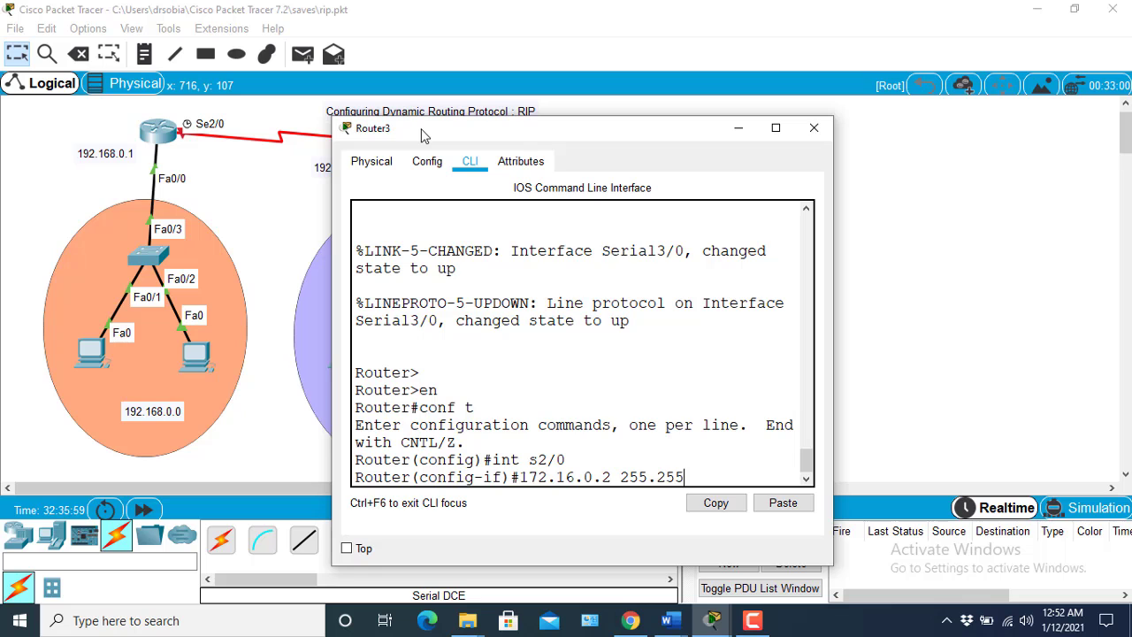
{"action": "type", "text": ".0.0"}
{"action": "key", "text": "Return"}
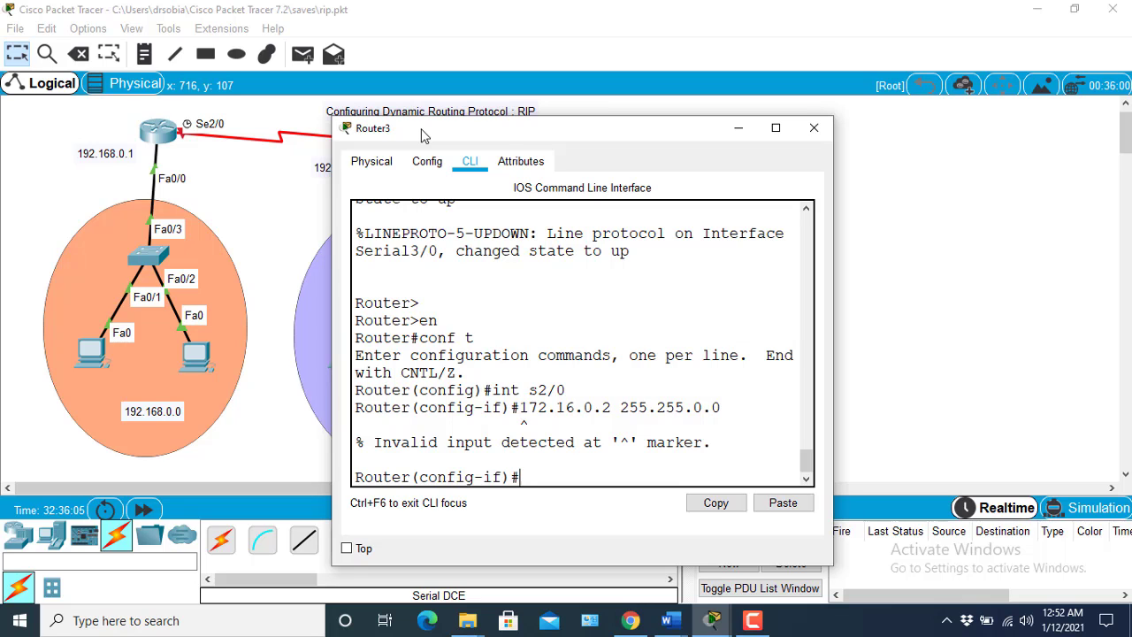
Reuse the previous entry with ip address in front to assign 172.16.0.2 255.255.0.0 to the 192.168.10.1 router's Serial2/0
{"action": "key", "text": "Up"}
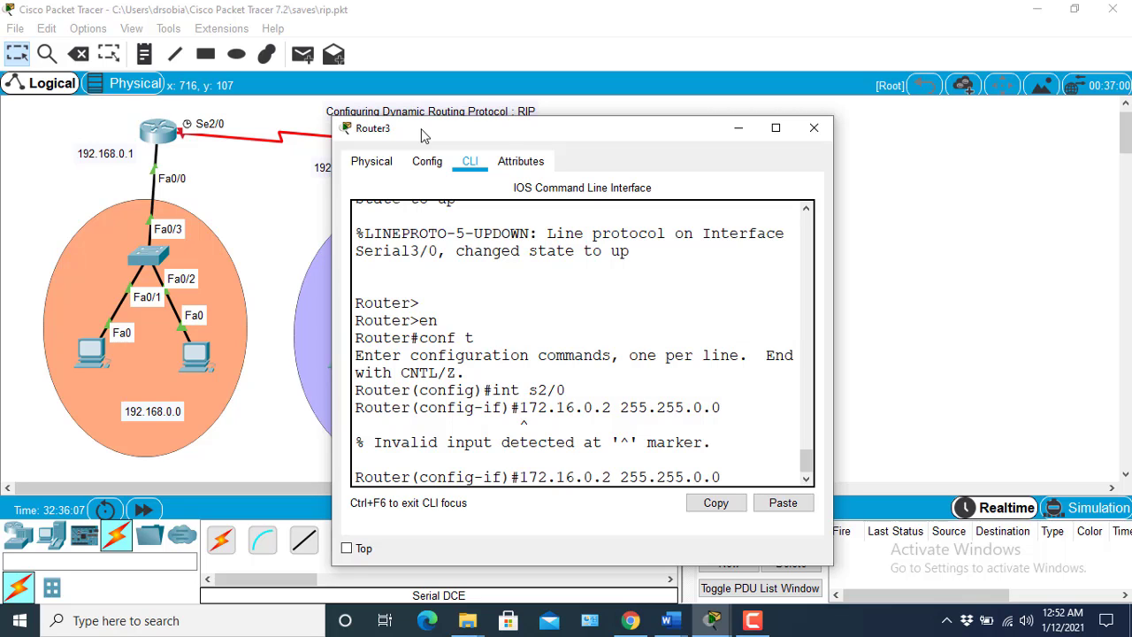
{"action": "key", "text": "Left"}
{"action": "key", "text": "Left"}
{"action": "key", "text": "Left"}
{"action": "type", "text": "ip a"}
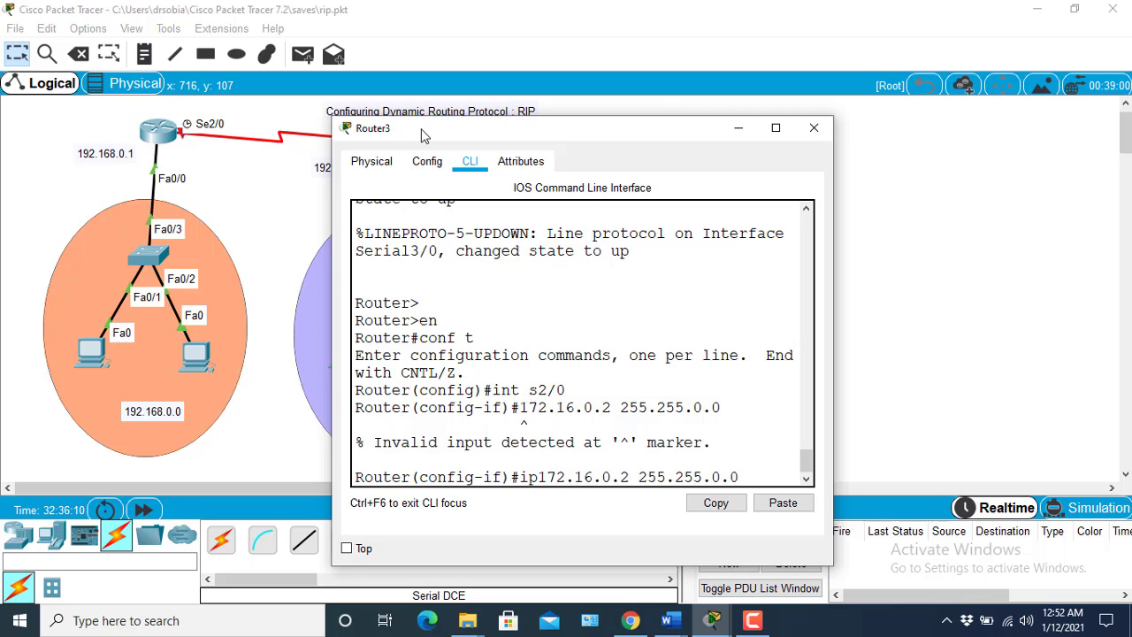
{"action": "type", "text": "ddrews"}
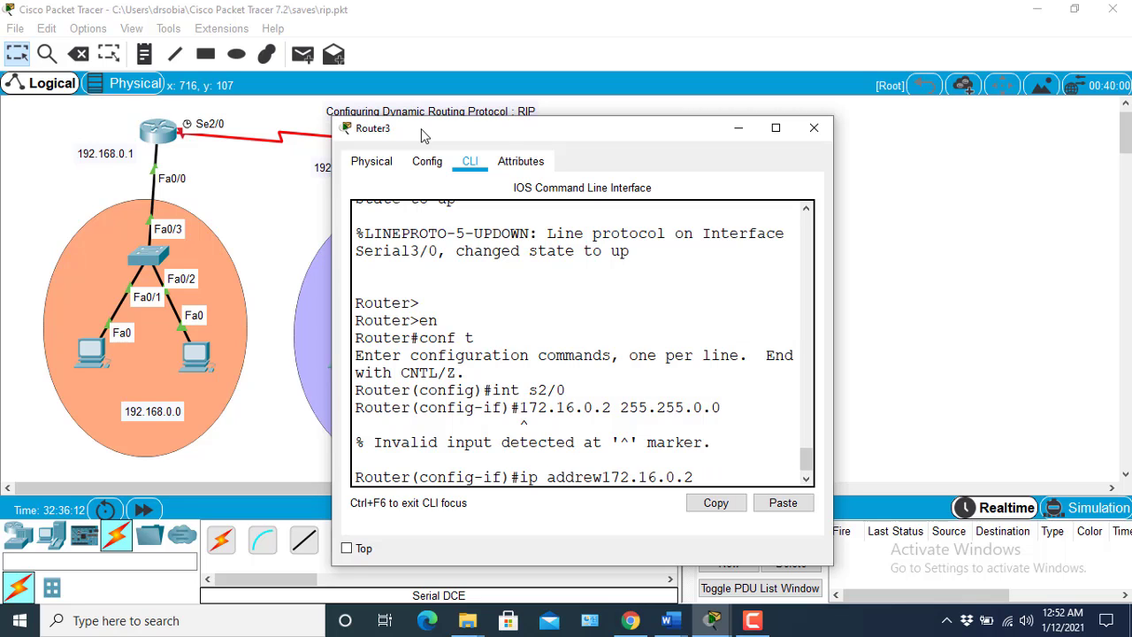
{"action": "key", "text": "BackSpace"}
{"action": "key", "text": "BackSpace"}
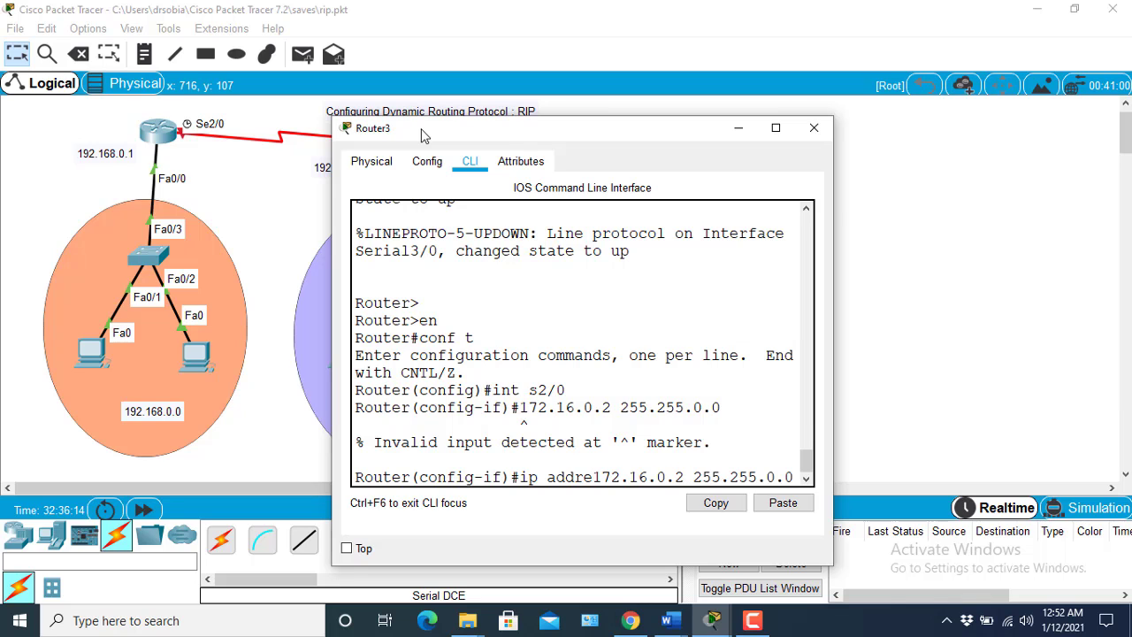
{"action": "type", "text": "ss"}
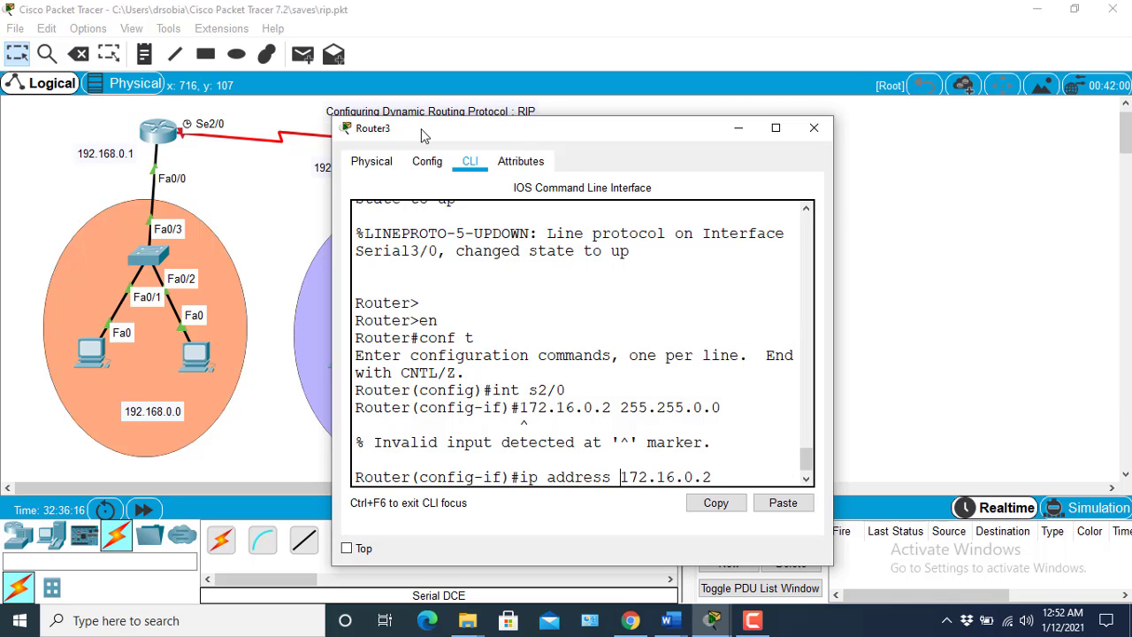
{"action": "key", "text": "Return"}
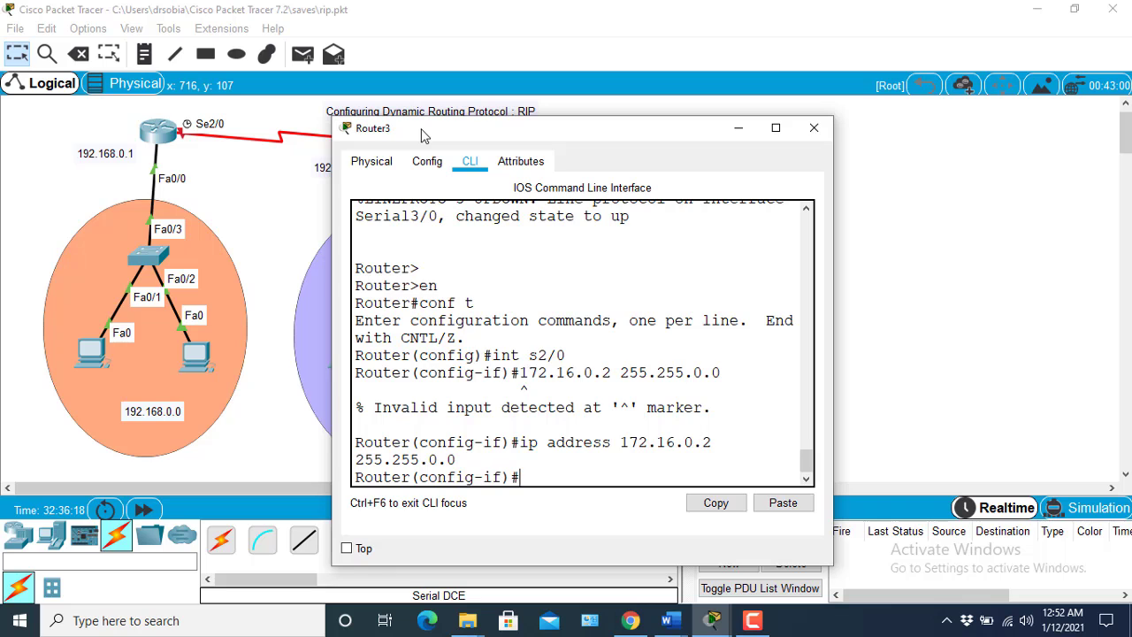
Enable Serial2/0 of the 192.168.10.1 router with no shutdown and return to the topology workspace
{"action": "type", "text": "no shutdown"}
{"action": "key", "text": "Return"}
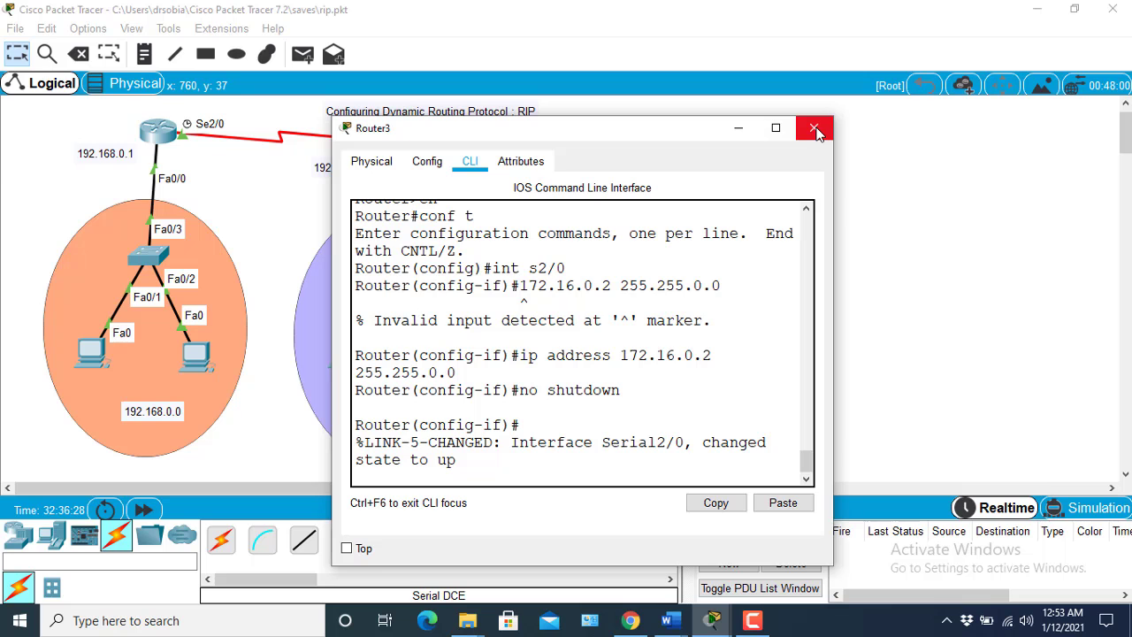
{"action": "left_click", "coordinate": [737, 129]}
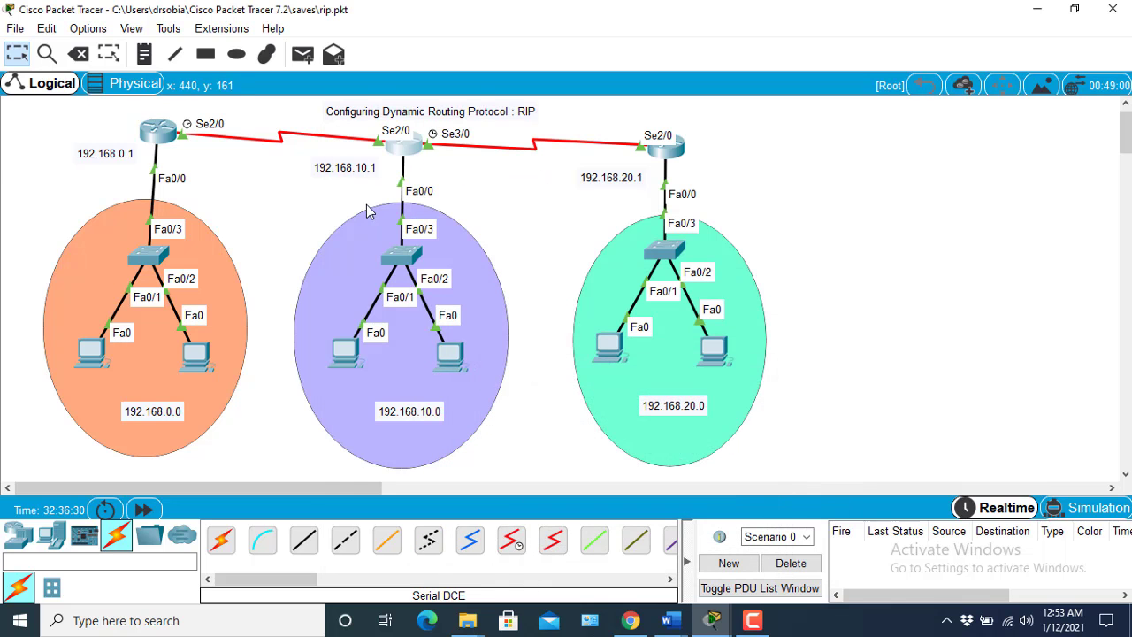
Reopen the 192.168.10.1 router's command line and exit Serial2/0 interface configuration to global configuration mode
{"action": "mouse_move", "coordinate": [423, 151]}
{"action": "mouse_move", "coordinate": [652, 147]}
{"action": "left_click", "coordinate": [407, 146]}
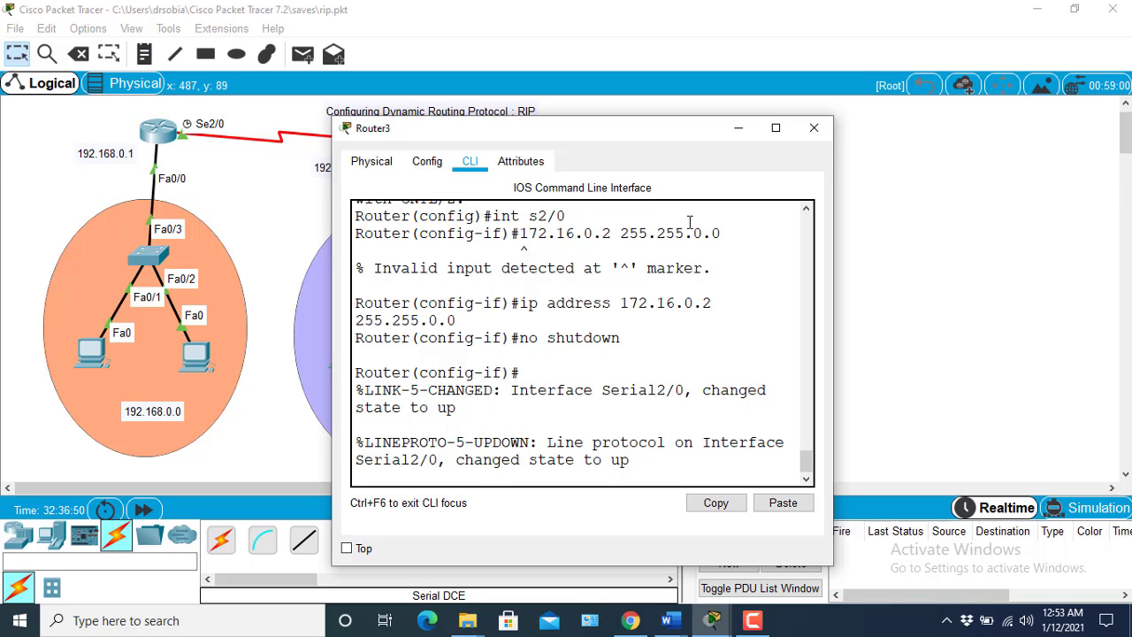
{"action": "left_click", "coordinate": [776, 128]}
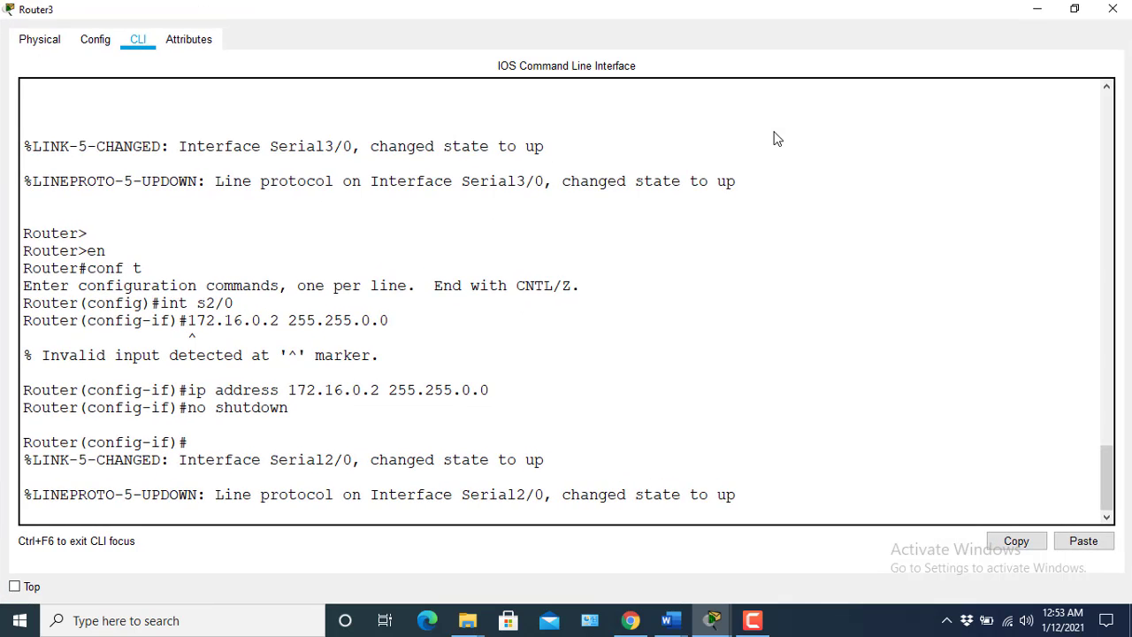
{"action": "left_click", "coordinate": [776, 303]}
{"action": "key", "text": "Return"}
{"action": "key", "text": "Return"}
{"action": "key", "text": "Return"}
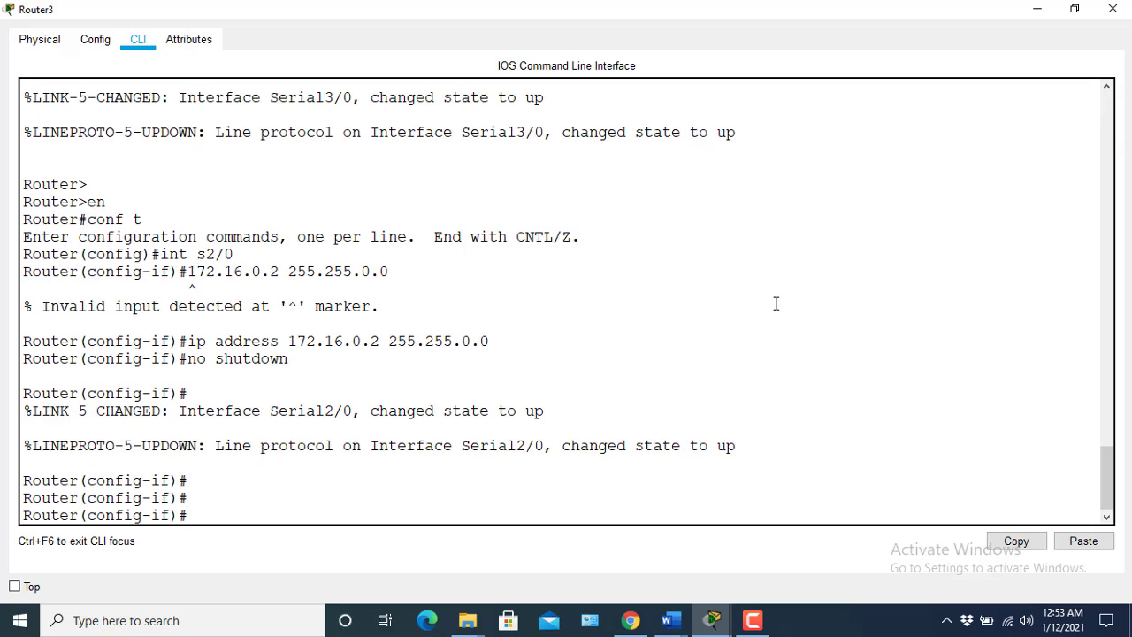
{"action": "type", "text": "exit"}
{"action": "key", "text": "Return"}
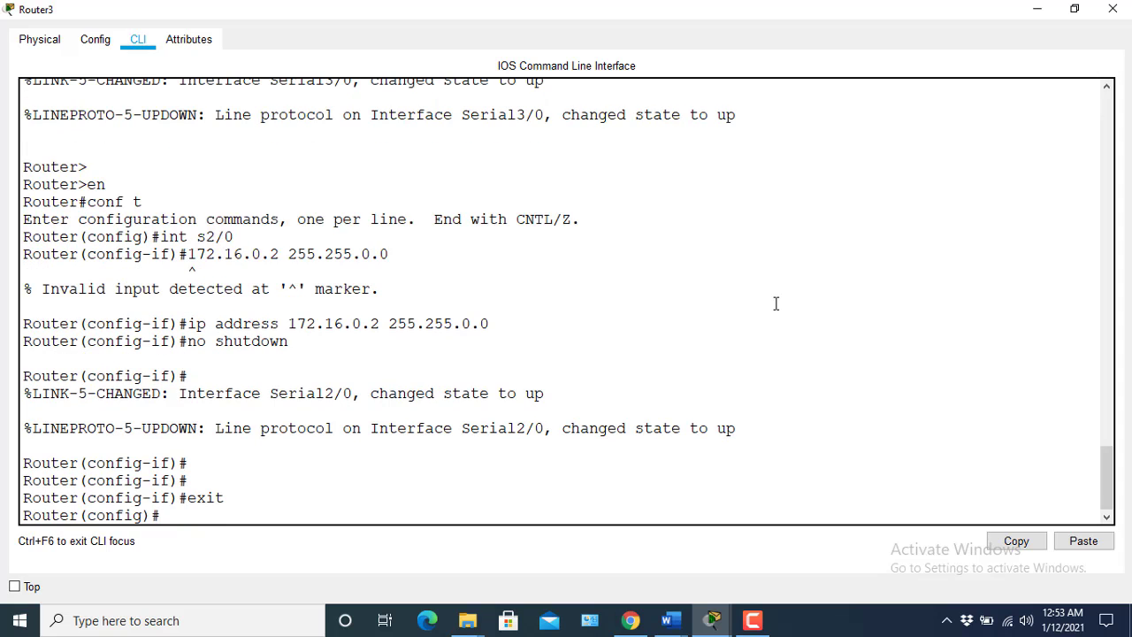
Assign 172.17.0.1 with mask 255.255.0.0 to Serial3/0 of the 192.168.10.1 router
{"action": "type", "text": "int s3."}
{"action": "key", "text": "BackSpace"}
{"action": "type", "text": "/0"}
{"action": "key", "text": "Return"}
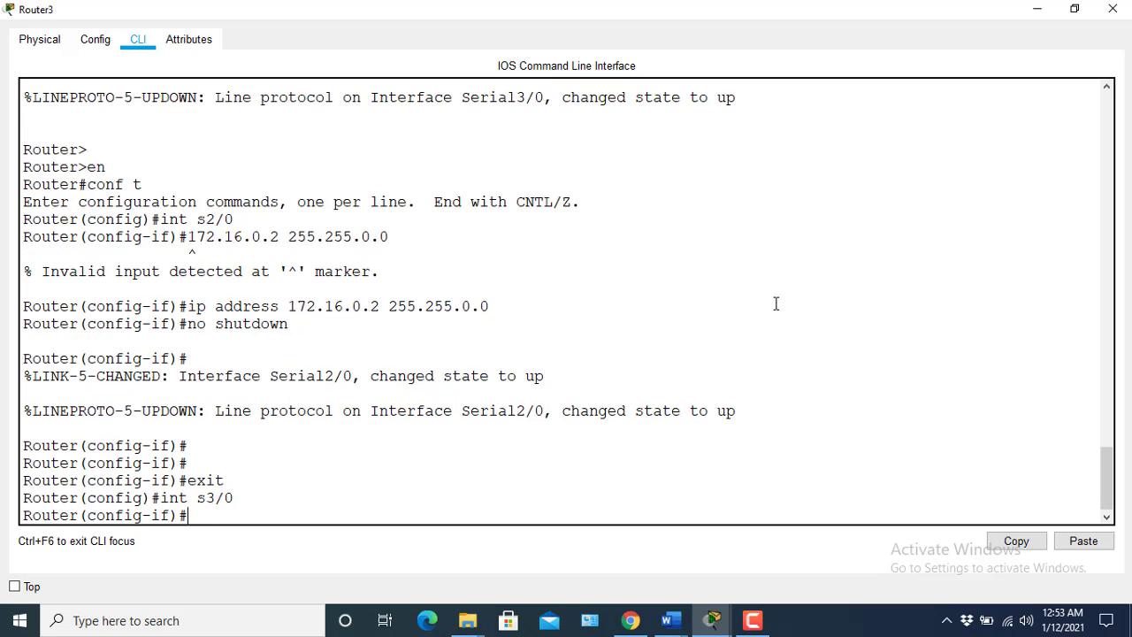
{"action": "type", "text": "172.1"}
{"action": "type", "text": "7.0"}
{"action": "type", "text": "ip addr"}
{"action": "type", "text": "ess"}
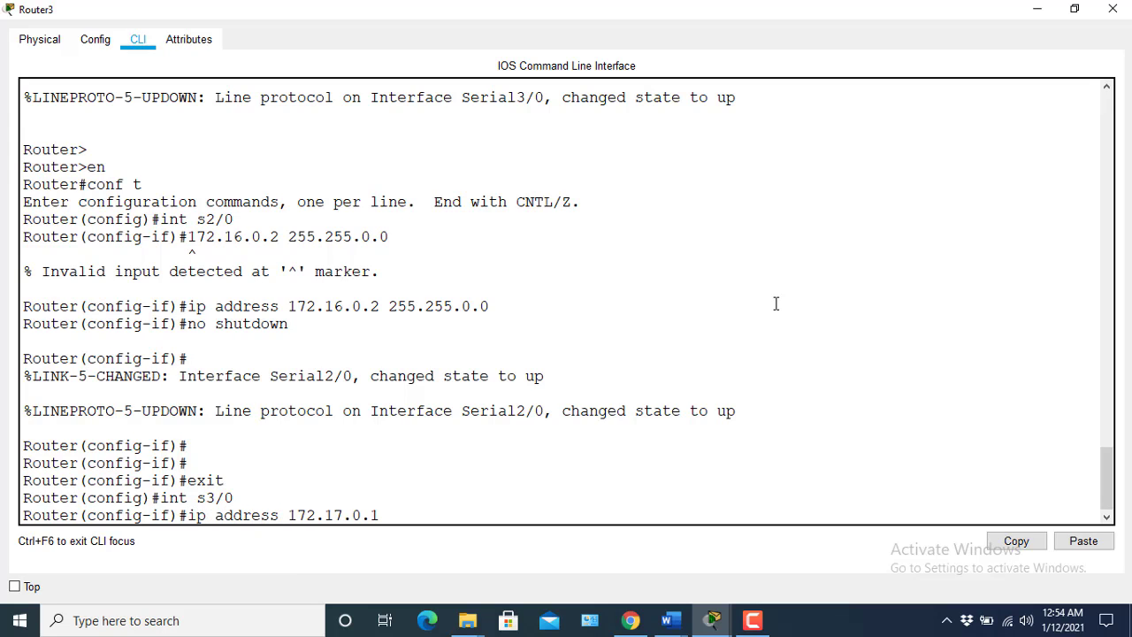
{"action": "key", "text": "Right"}
{"action": "key", "text": "Right"}
{"action": "key", "text": "Right"}
{"action": "key", "text": "Right"}
{"action": "key", "text": "Right"}
{"action": "key", "text": "Right"}
{"action": "key", "text": "Right"}
{"action": "key", "text": "Right"}
{"action": "key", "text": "Right"}
{"action": "type", "text": "255"}
{"action": "key", "text": "BackSpace"}
{"action": "key", "text": "BackSpace"}
{"action": "type", "text": ".25."}
{"action": "key", "text": "BackSpace"}
{"action": "type", "text": "5.0.0"}
{"action": "key", "text": "Return"}
Enable Serial3/0 of the 192.168.10.1 router with no shutdown and return to the topology workspace, keeping the program open
{"action": "type", "text": "n"}
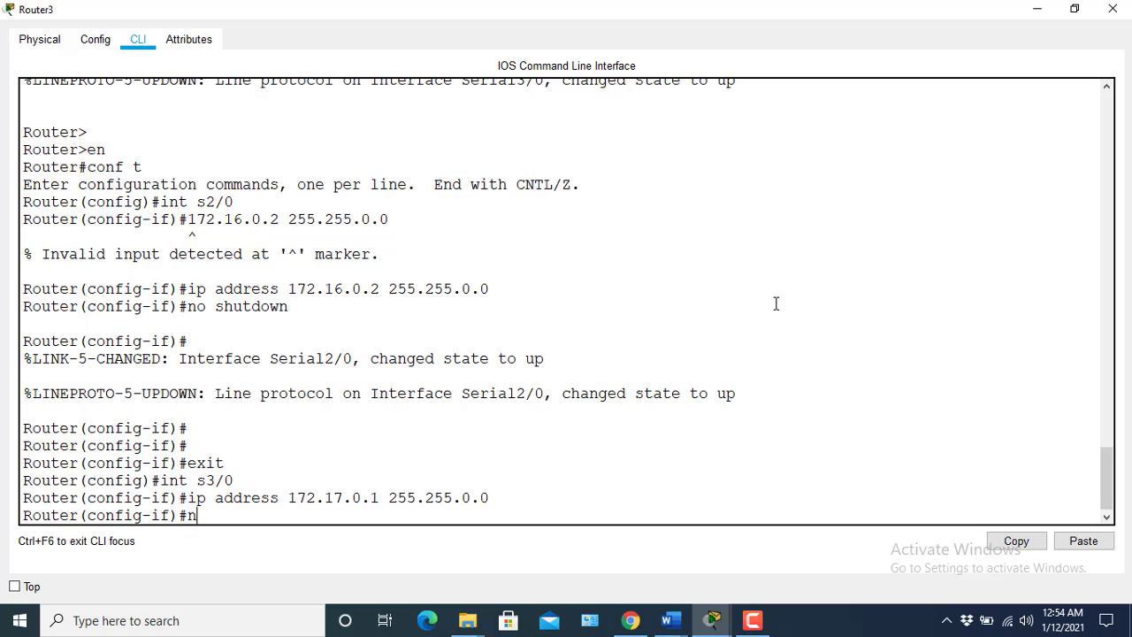
{"action": "type", "text": "o shutdown"}
{"action": "key", "text": "Return"}
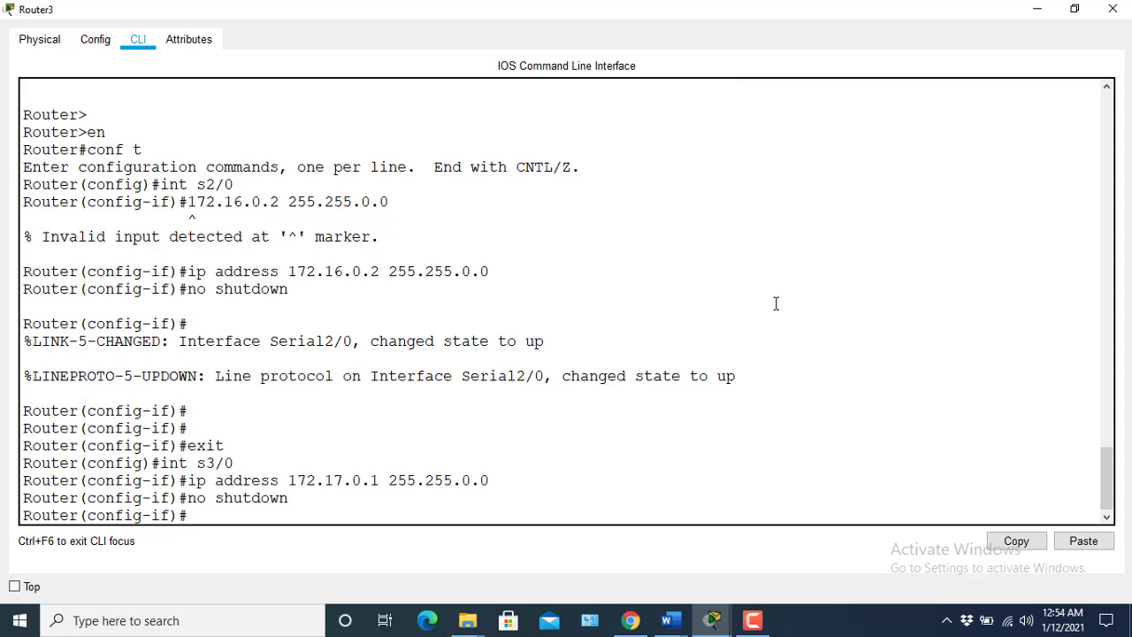
{"action": "left_click", "coordinate": [1120, 16]}
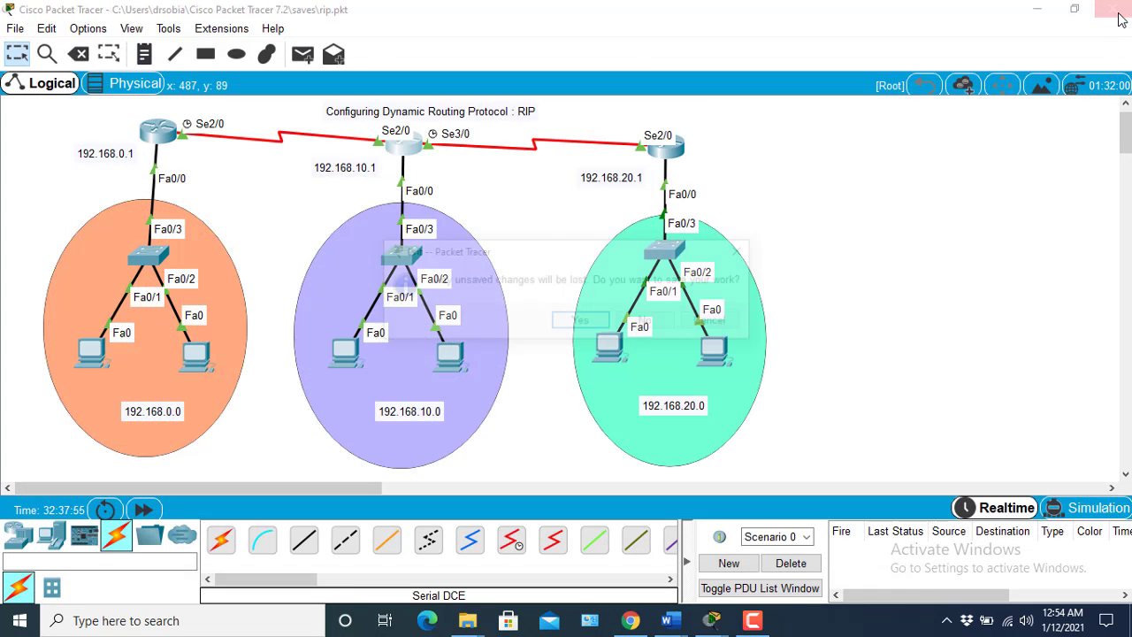
{"action": "left_click", "coordinate": [1120, 15]}
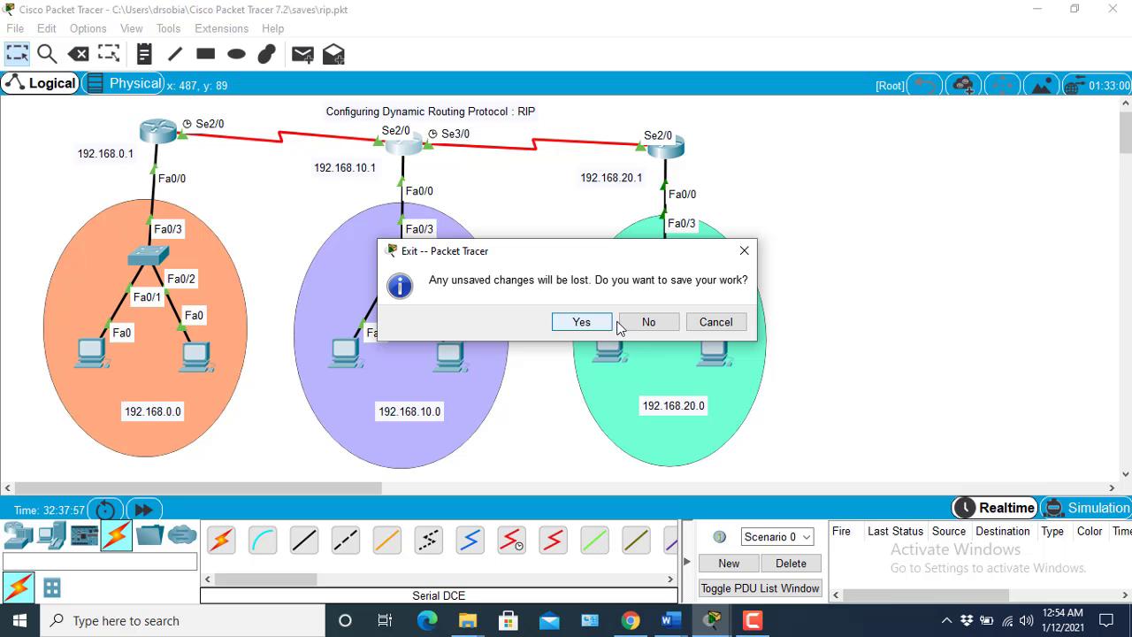
{"action": "left_click", "coordinate": [713, 324]}
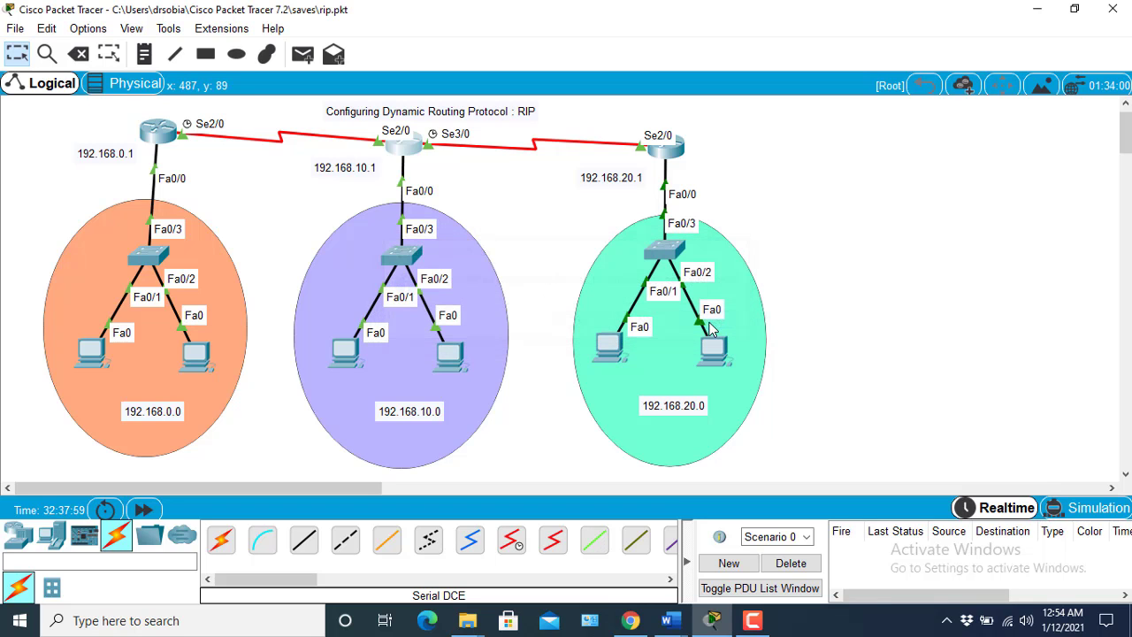
Open the 192.168.20.1 router's command line and enter global configuration mode
{"action": "left_click", "coordinate": [666, 152]}
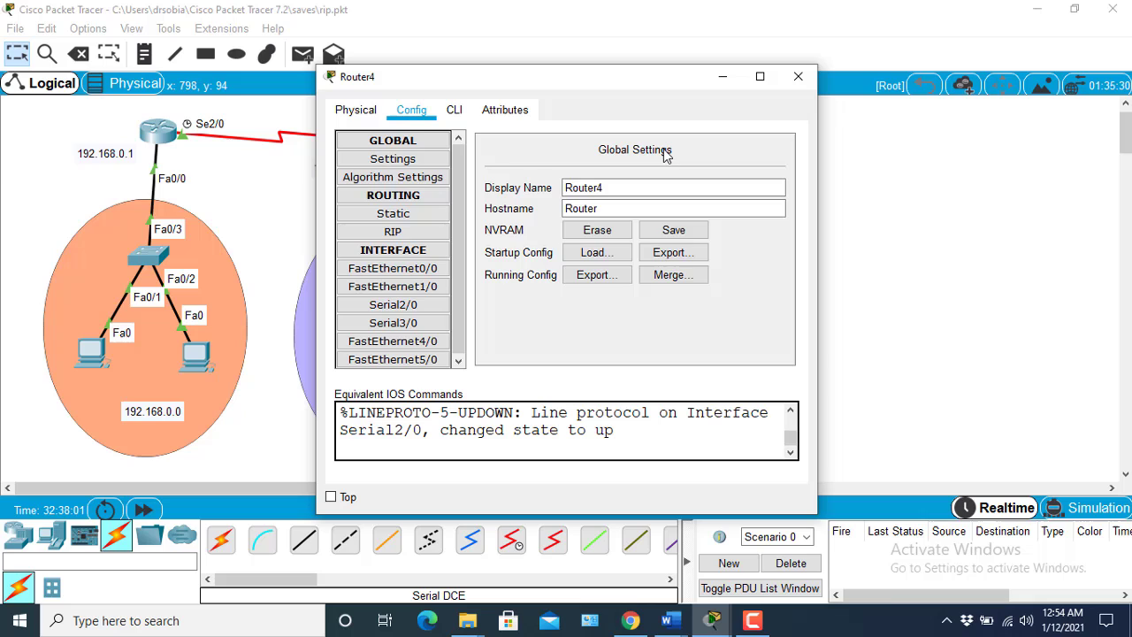
{"action": "left_click", "coordinate": [454, 120]}
{"action": "key", "text": "Return"}
{"action": "key", "text": "Return"}
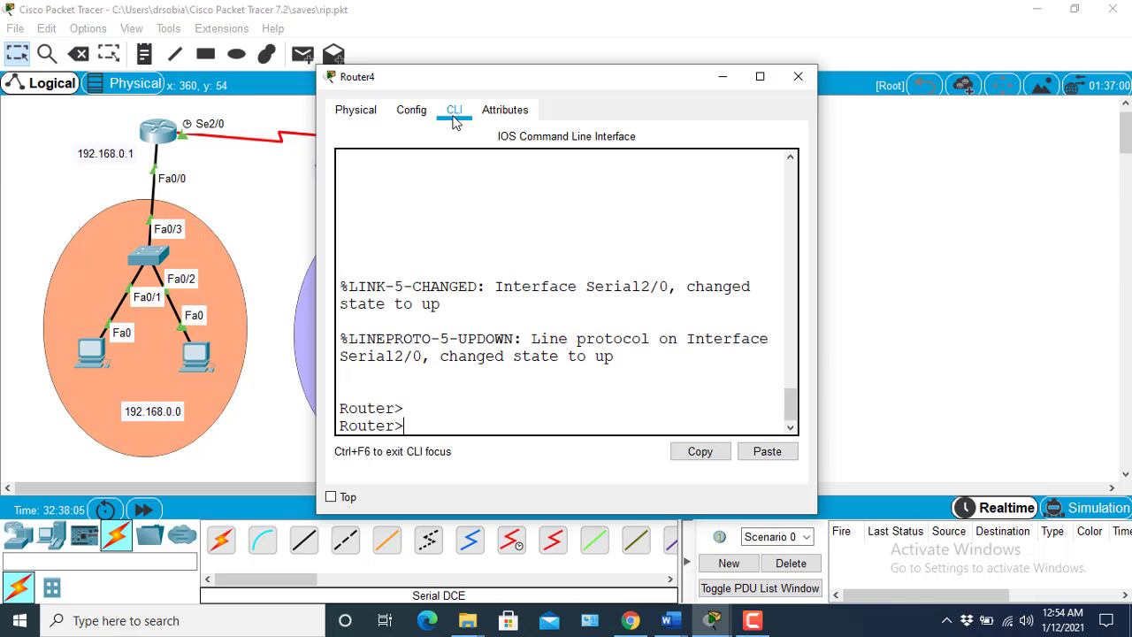
{"action": "type", "text": "en"}
{"action": "key", "text": "Return"}
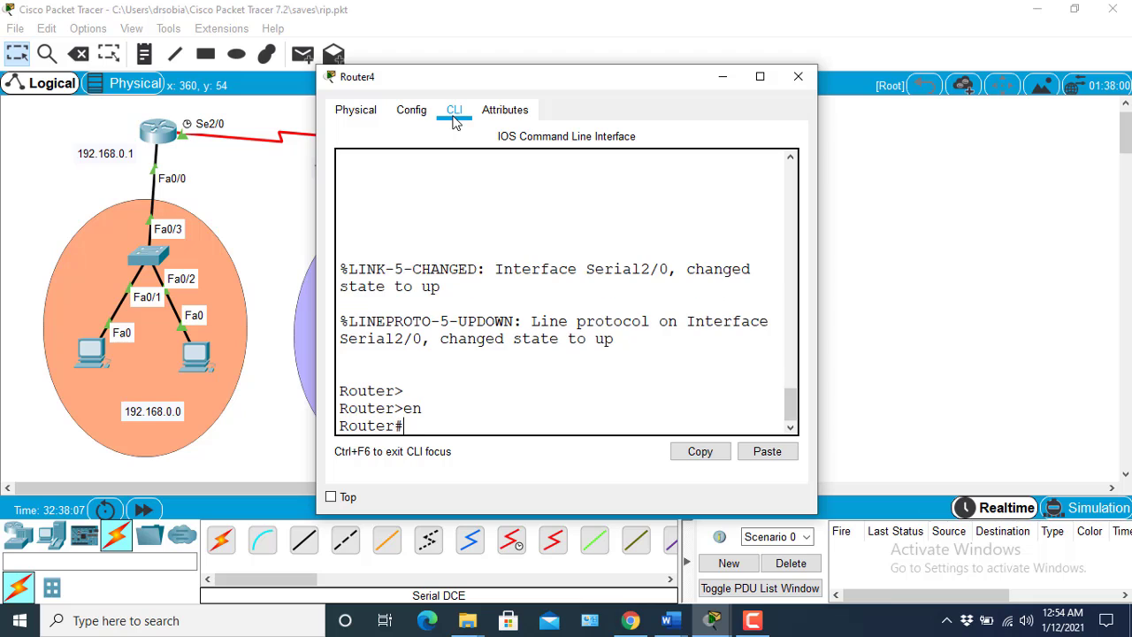
{"action": "type", "text": "confi t"}
{"action": "key", "text": "Return"}
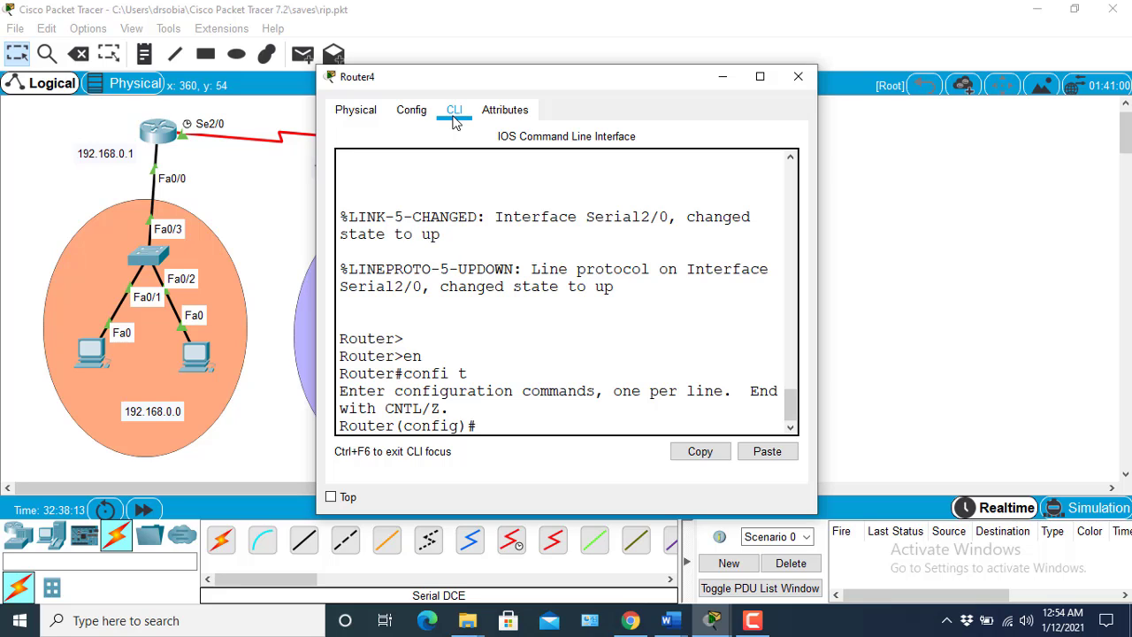
Assign 172.17.0.2 with mask 255.255.0.0 to Serial2/0 of the 192.168.20.1 router
{"action": "type", "text": "int s2/0"}
{"action": "key", "text": "Return"}
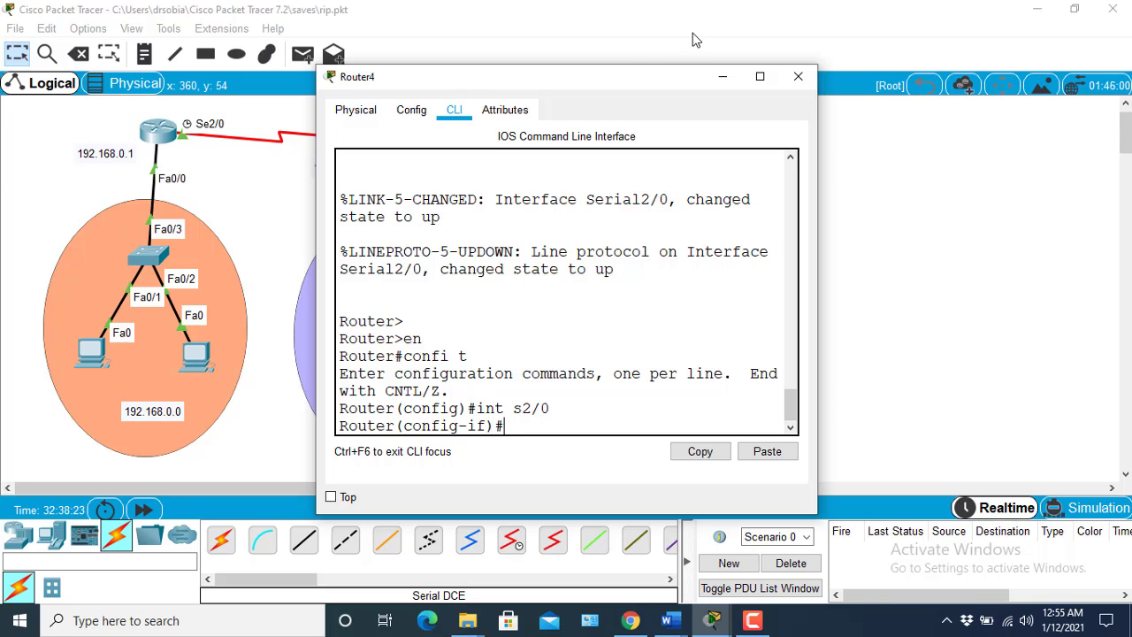
{"action": "type", "text": "ip address 172."}
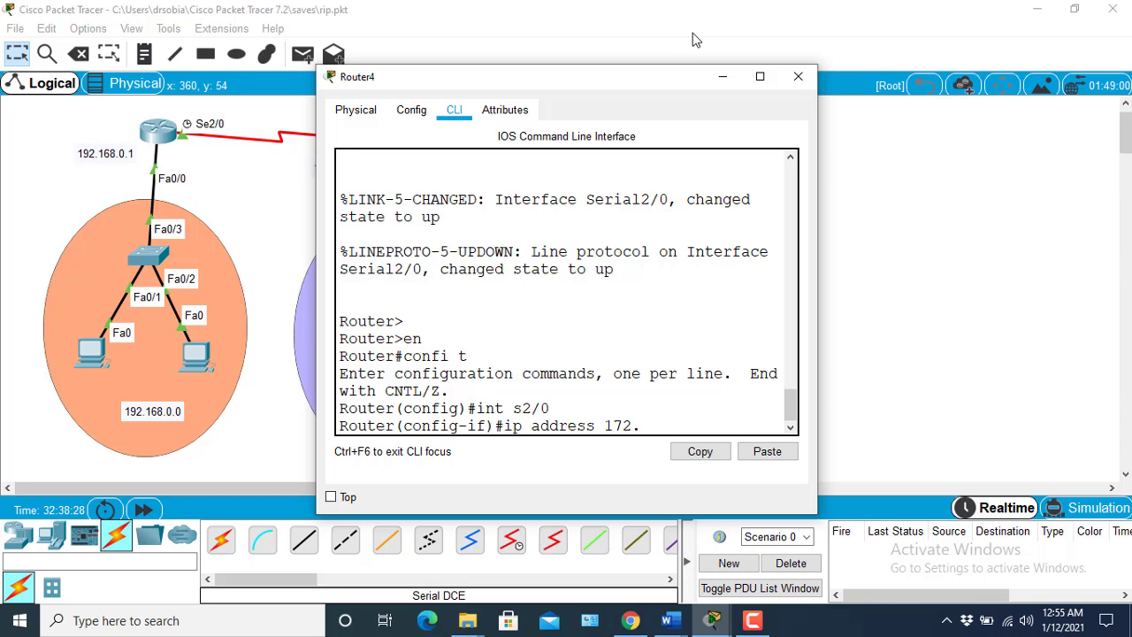
{"action": "type", "text": "17.0.2 255.255."}
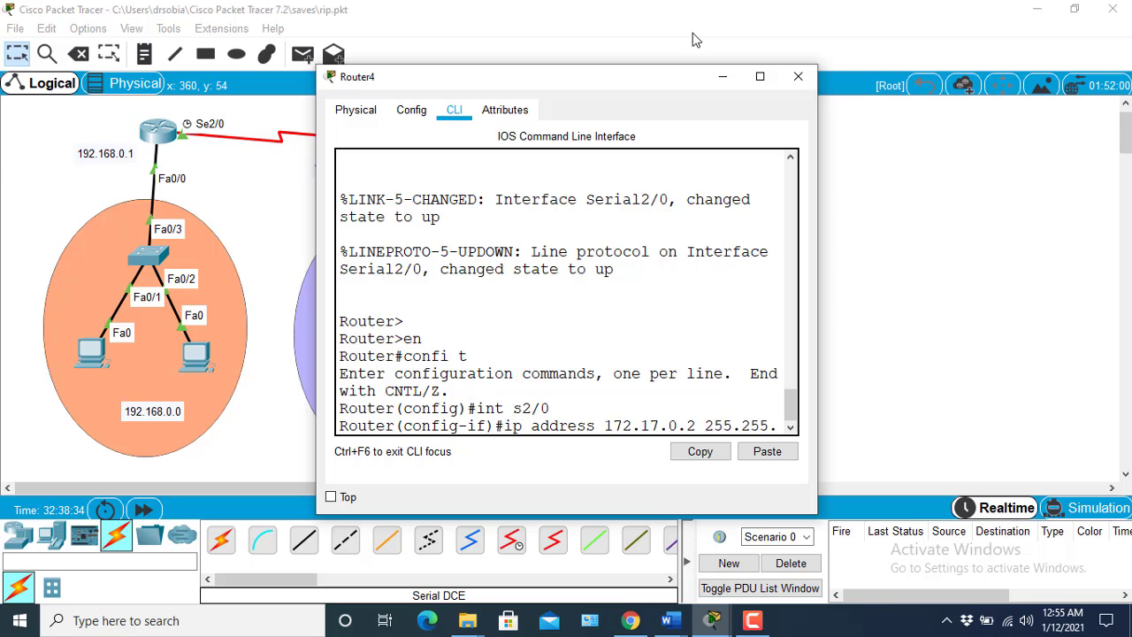
{"action": "type", "text": "0.0"}
{"action": "key", "text": "Return"}
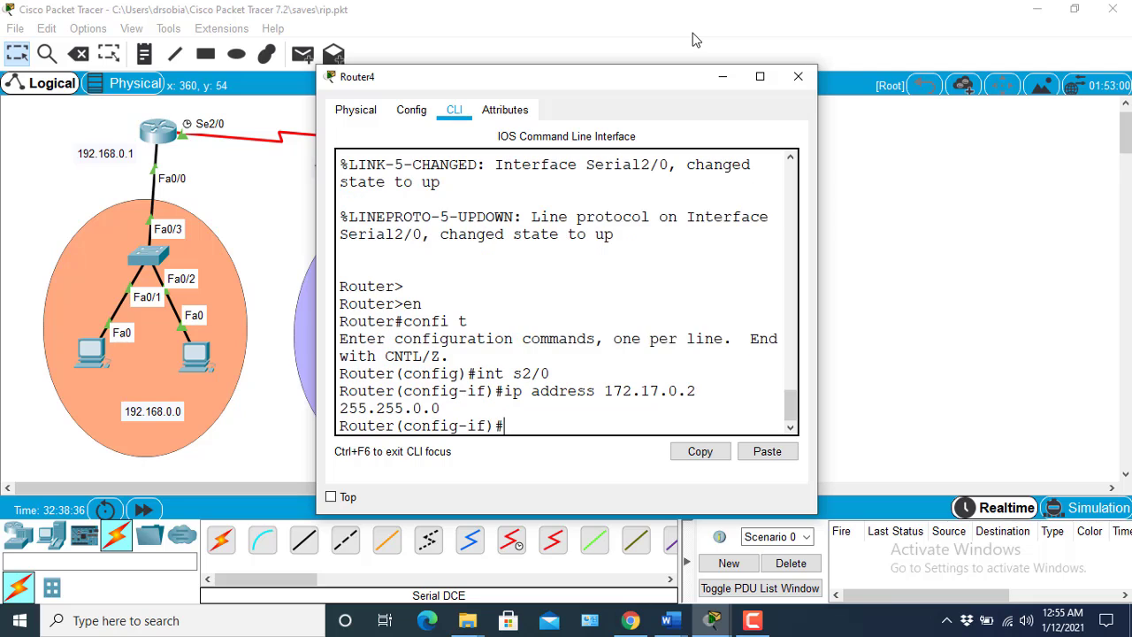
Enable Serial2/0 of the 192.168.20.1 router with no shutdown and close its configuration window
{"action": "type", "text": "no shutdoe"}
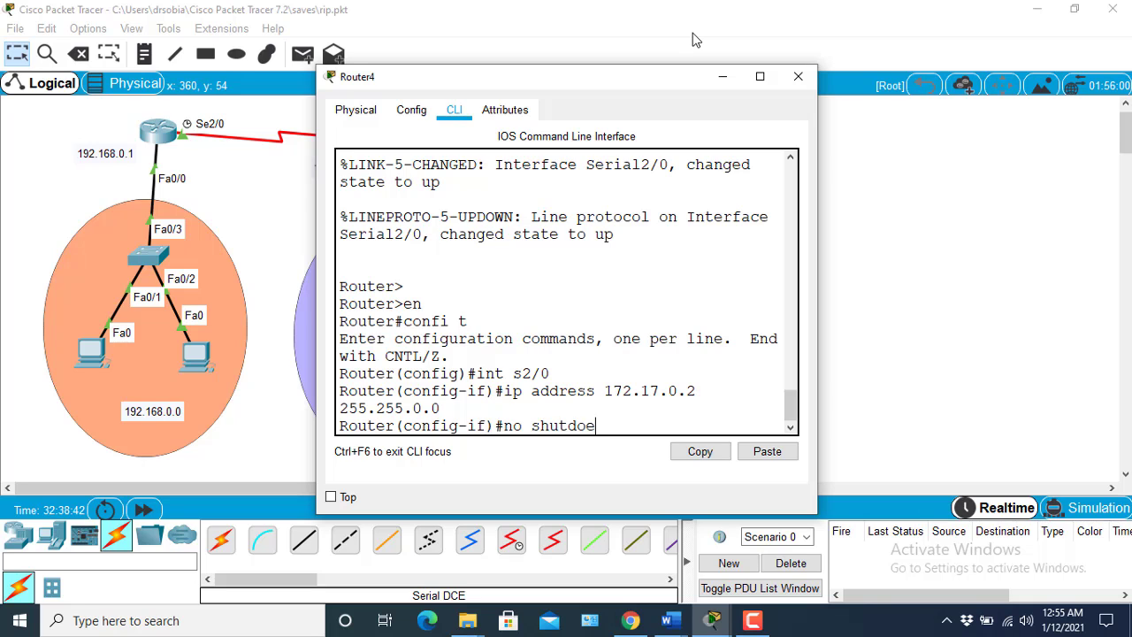
{"action": "type", "text": "n"}
{"action": "key", "text": "BackSpace"}
{"action": "key", "text": "BackSpace"}
{"action": "type", "text": "wn"}
{"action": "key", "text": "Return"}
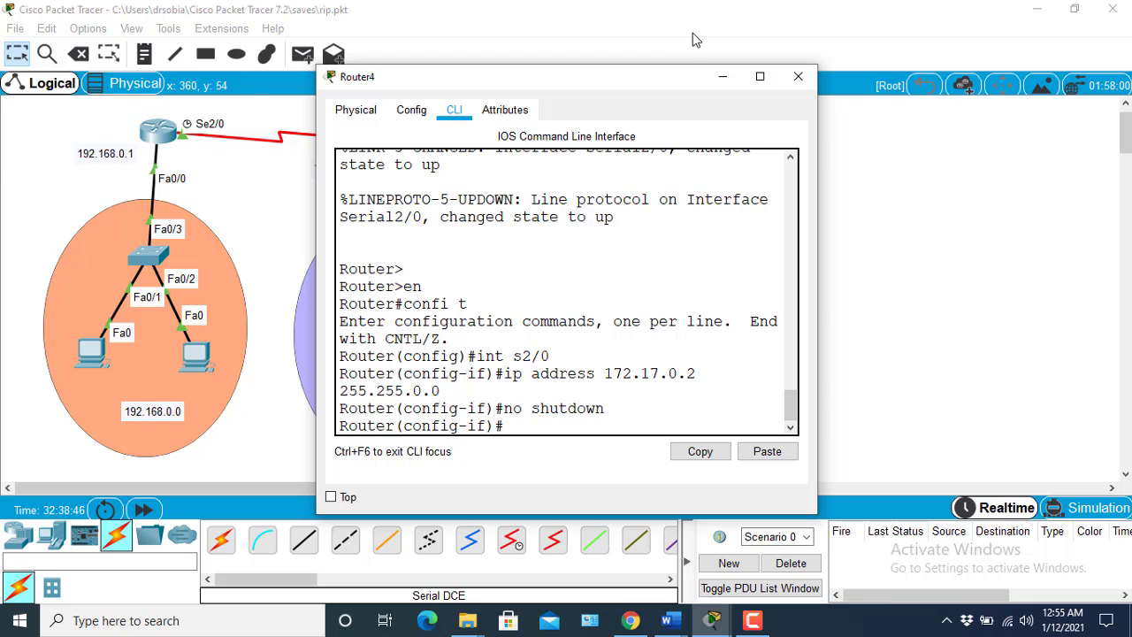
{"action": "left_click", "coordinate": [793, 79]}
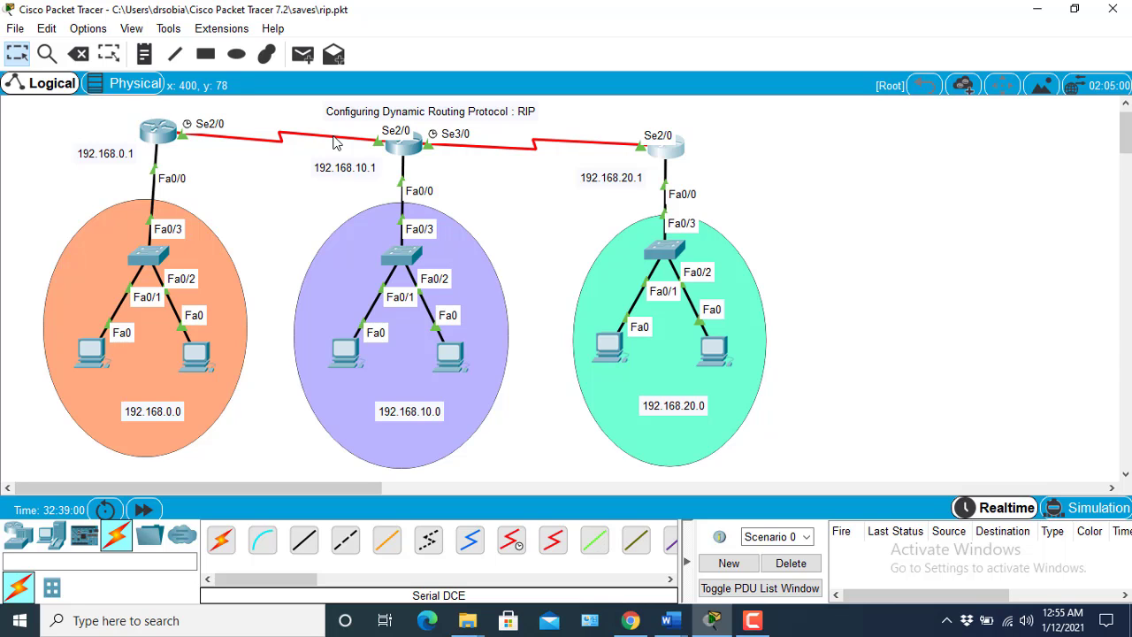
Test both serial links with simple PDUs from the 192.168.0.1 router to 192.168.10.1 and from 192.168.10.1 to 192.168.20.1
{"action": "left_click", "coordinate": [303, 55]}
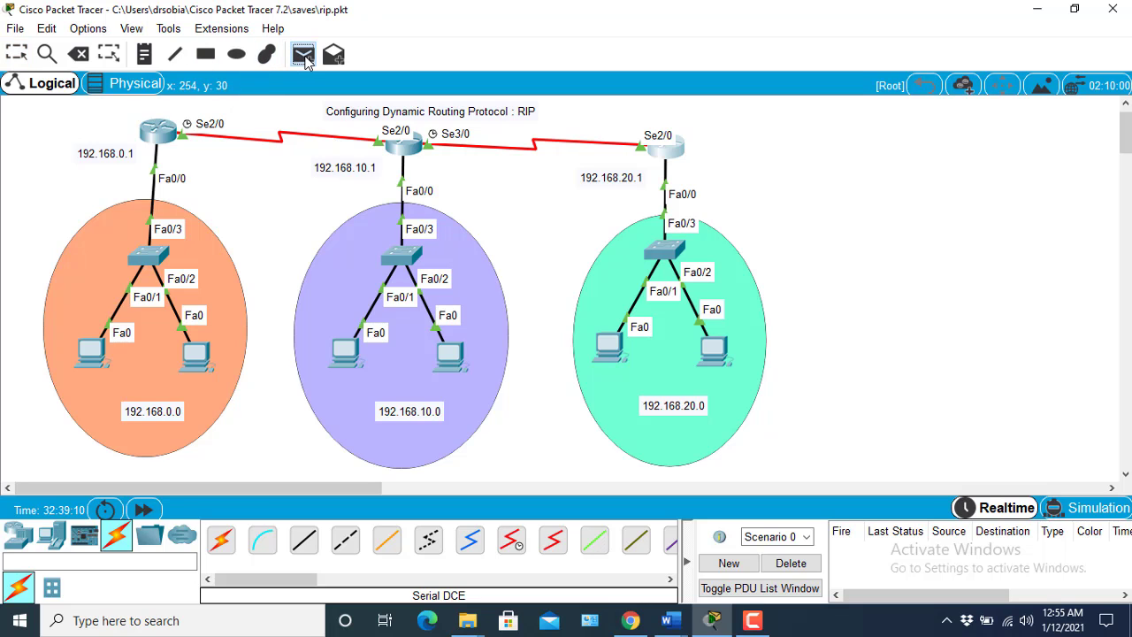
{"action": "left_click", "coordinate": [159, 134]}
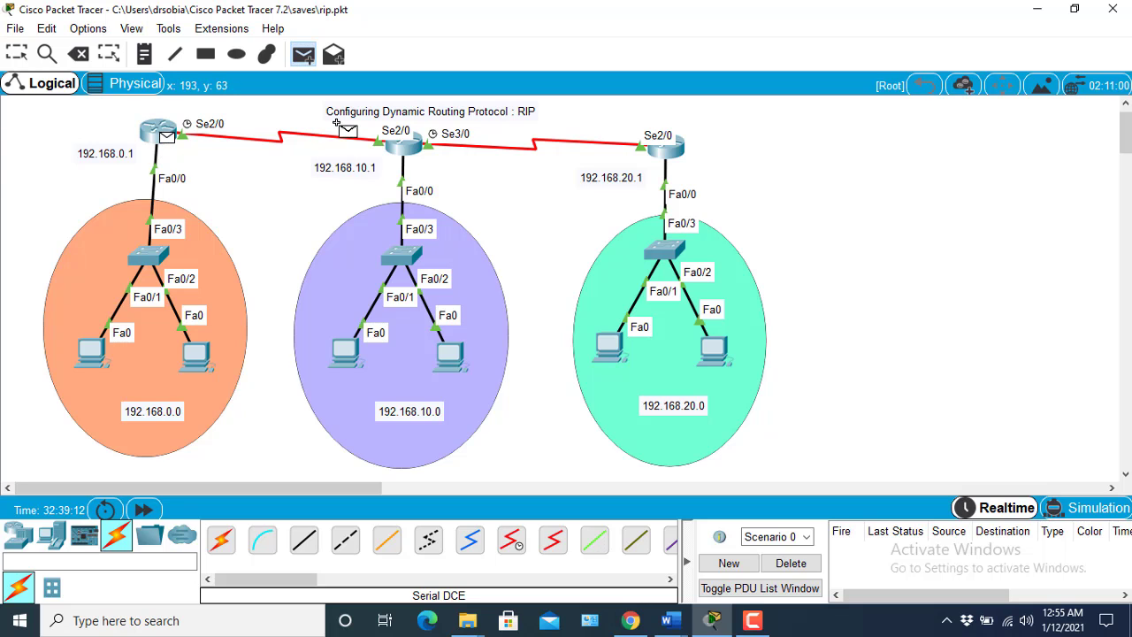
{"action": "left_click", "coordinate": [407, 142]}
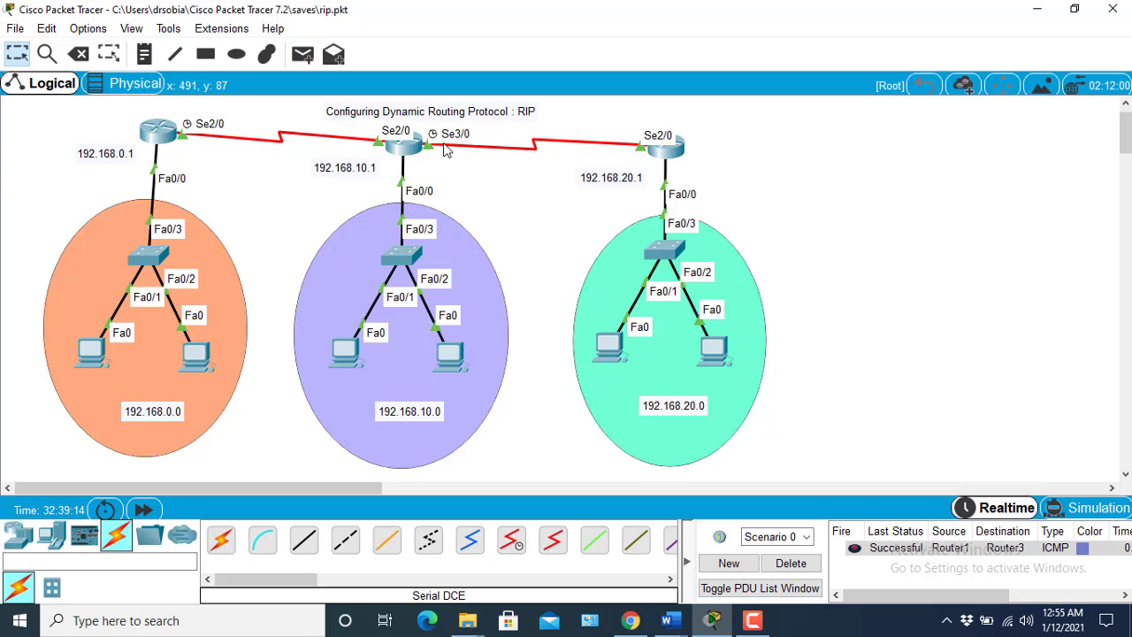
{"action": "left_click", "coordinate": [303, 55]}
{"action": "left_click", "coordinate": [404, 144]}
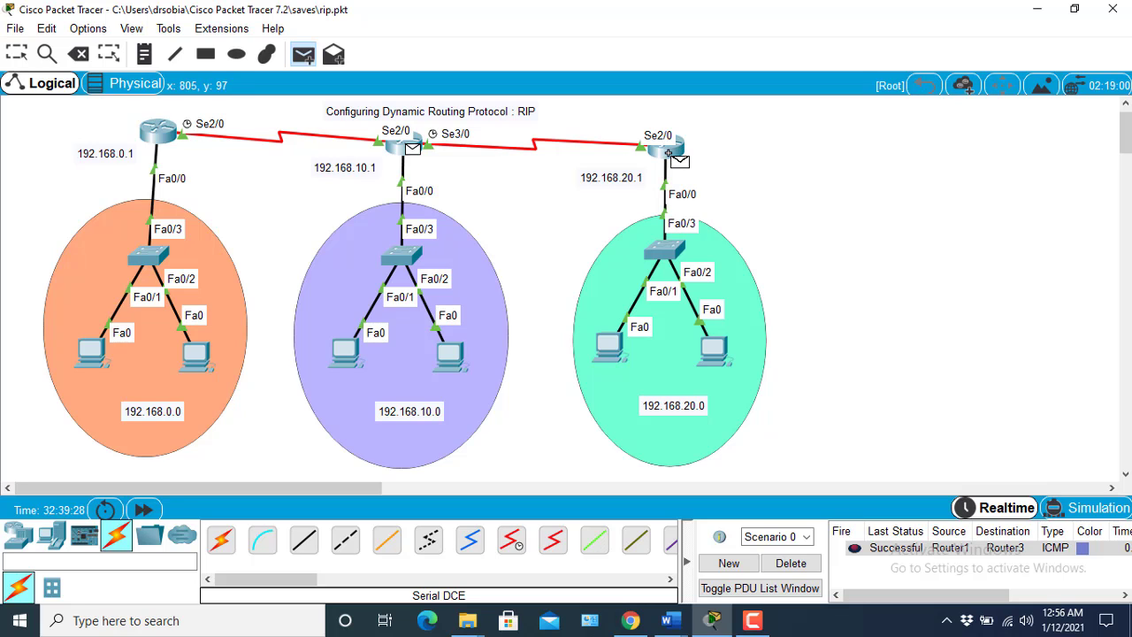
{"action": "left_click", "coordinate": [670, 145]}
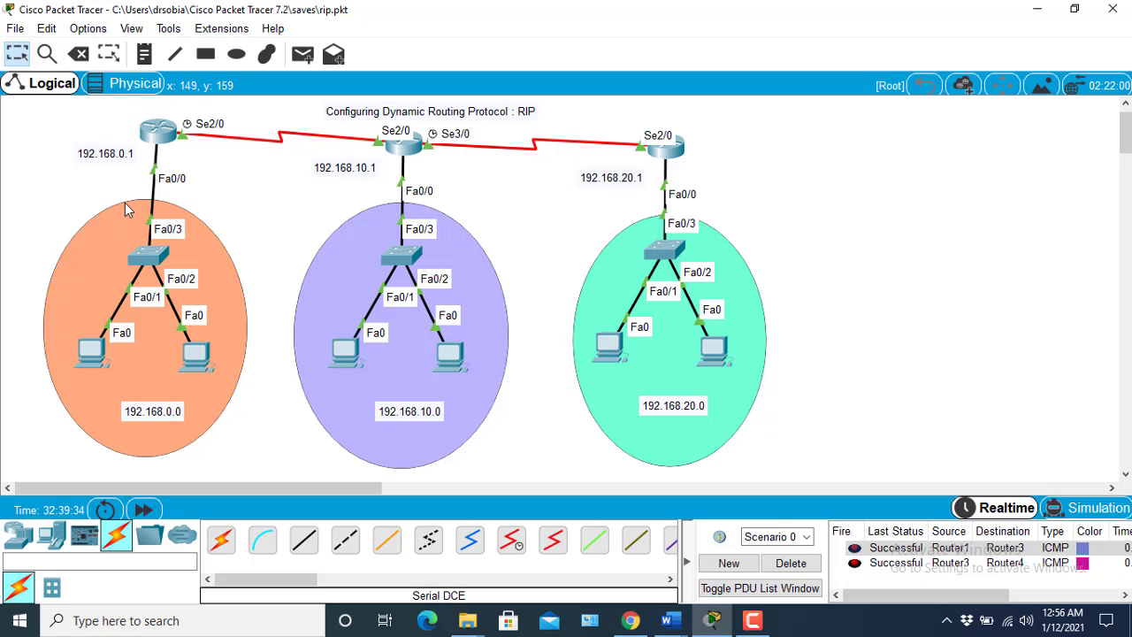
Send a simple PDU from the Fa0/2 PC in network 192.168.0.0 to the Fa0/1 PC in network 192.168.10.0
{"action": "left_click", "coordinate": [303, 56]}
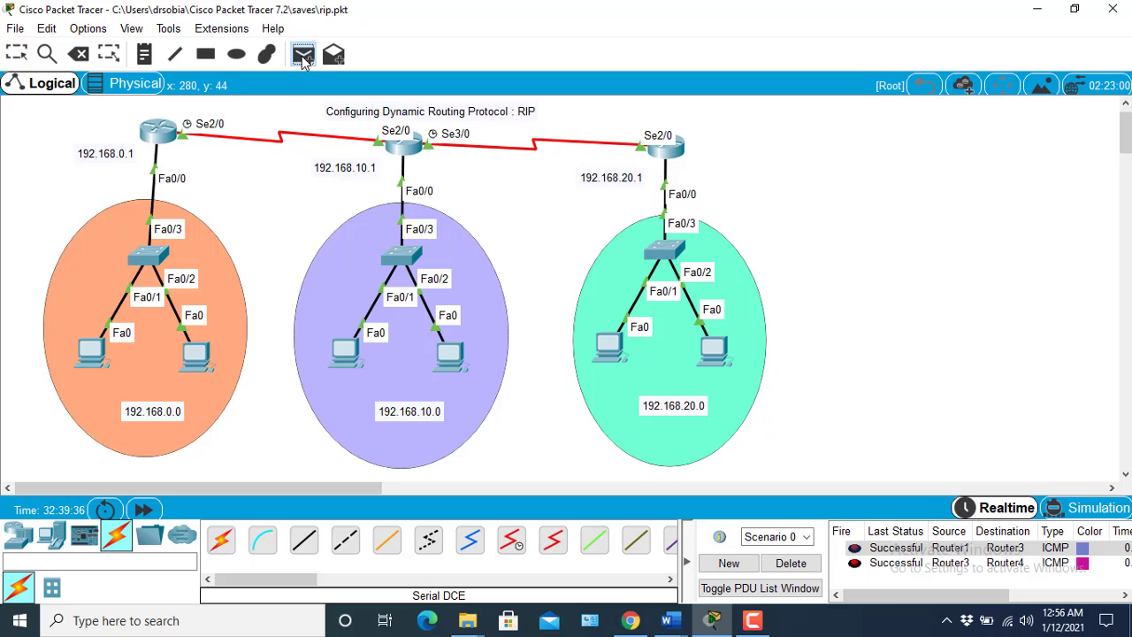
{"action": "left_click", "coordinate": [198, 352]}
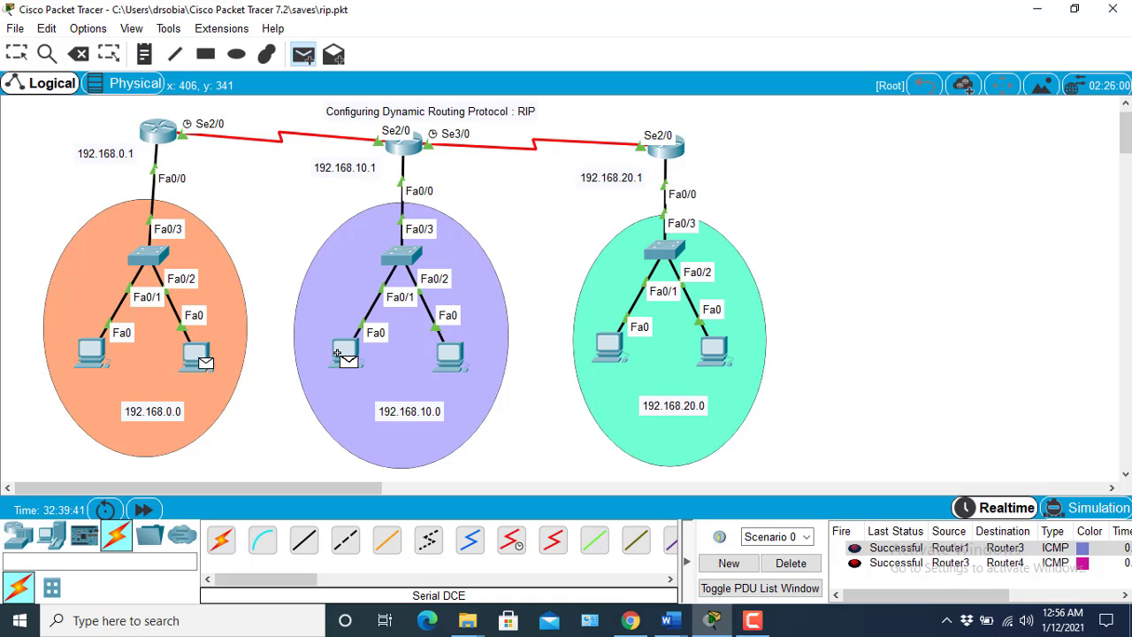
{"action": "left_click", "coordinate": [337, 354]}
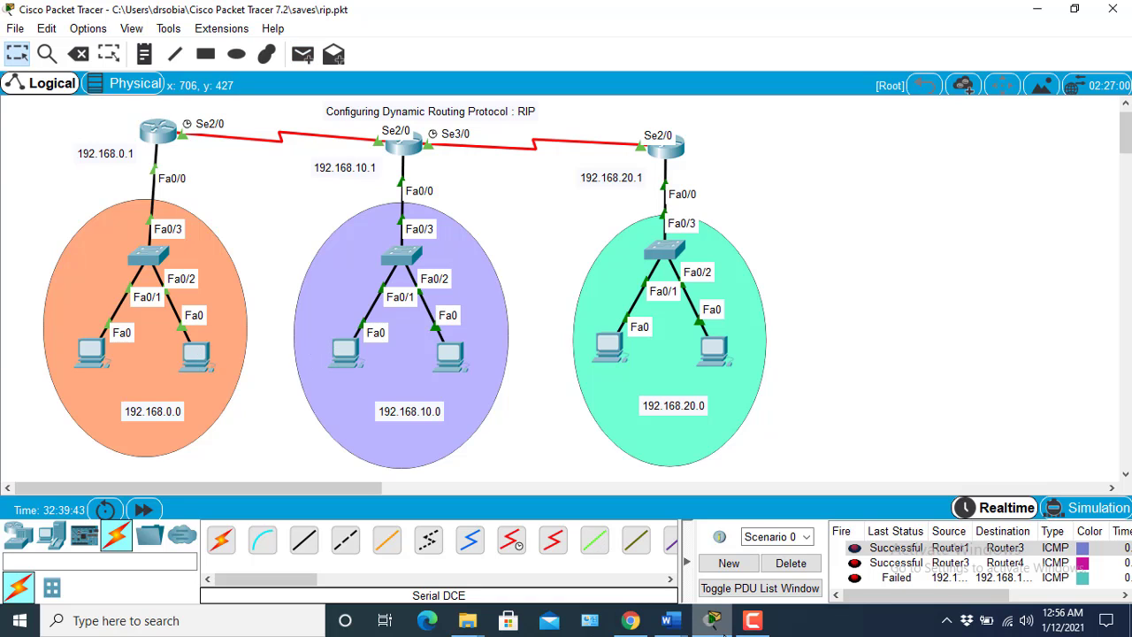
Delete the test PDU scenario and send a simple PDU from the 192.168.0.0 network's Fa0/2 PC to the 192.168.10.0 network's Fa0/2 PC
{"action": "left_click", "coordinate": [808, 565]}
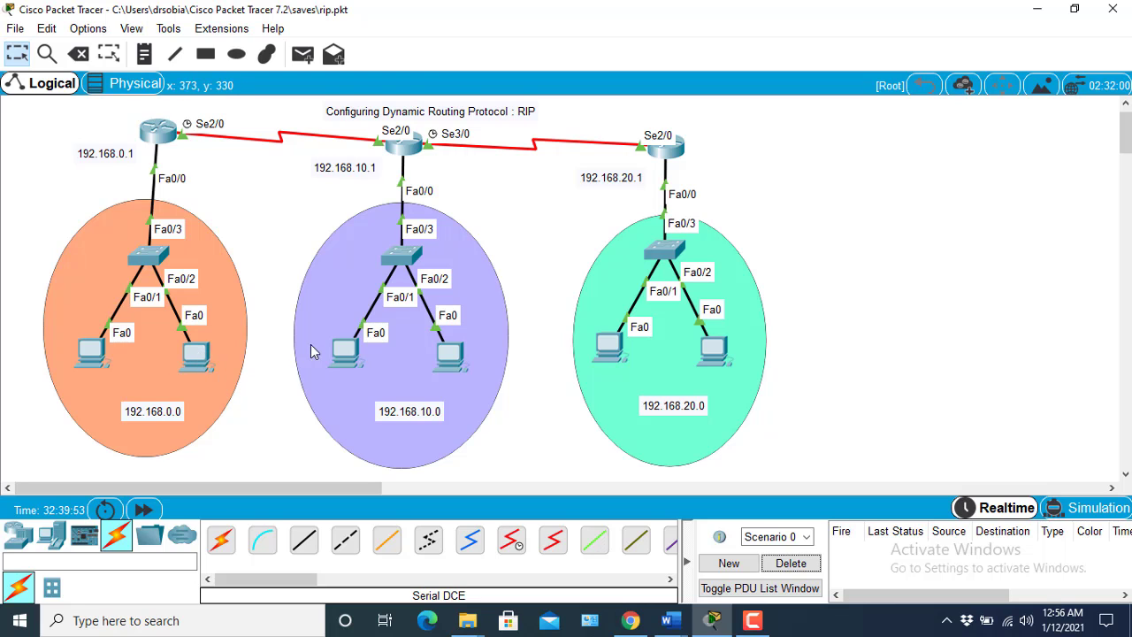
{"action": "left_click", "coordinate": [303, 63]}
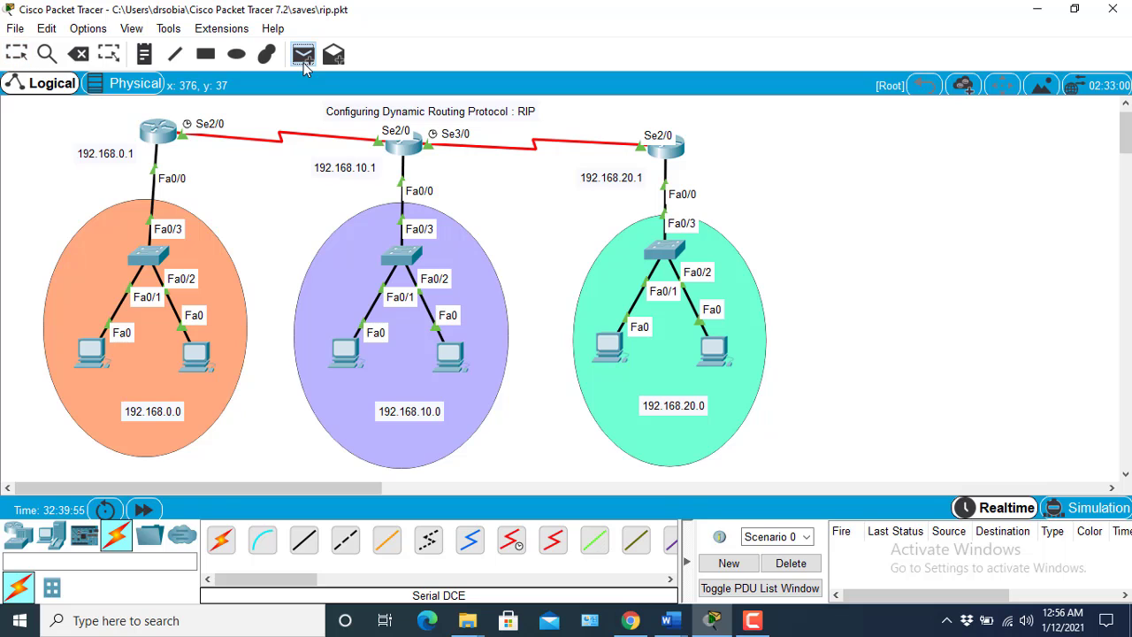
{"action": "left_click", "coordinate": [191, 352]}
{"action": "left_click", "coordinate": [445, 346]}
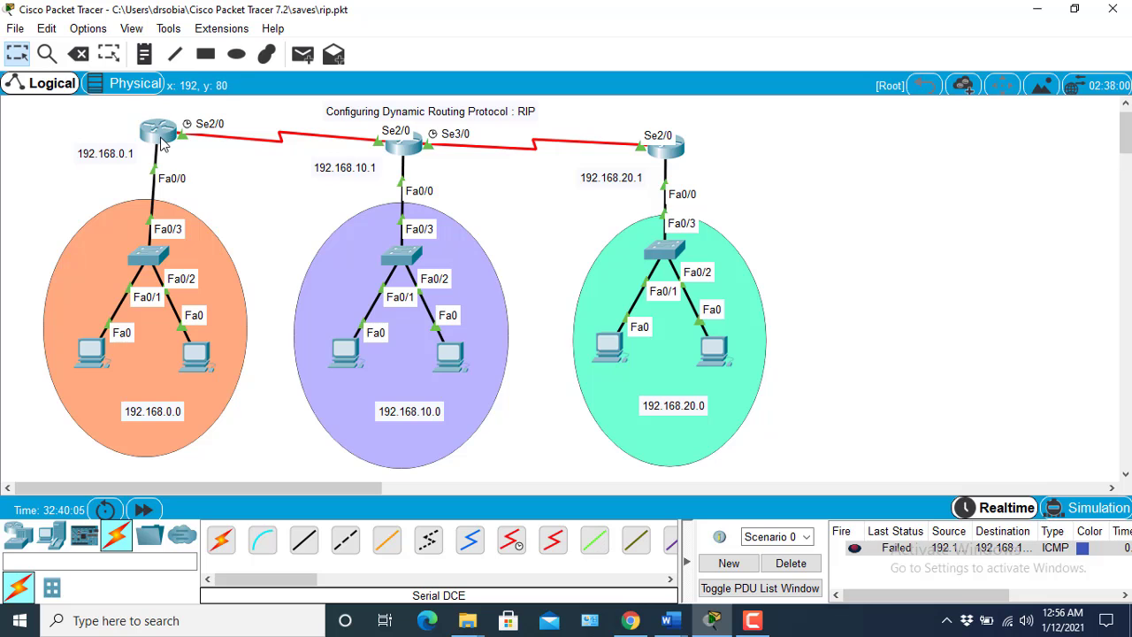
Open the 192.168.0.1 router's command line, exit Serial2/0 configuration and enter RIP configuration with router rip
{"action": "mouse_move", "coordinate": [159, 134]}
{"action": "mouse_move", "coordinate": [346, 354]}
{"action": "left_click", "coordinate": [161, 140]}
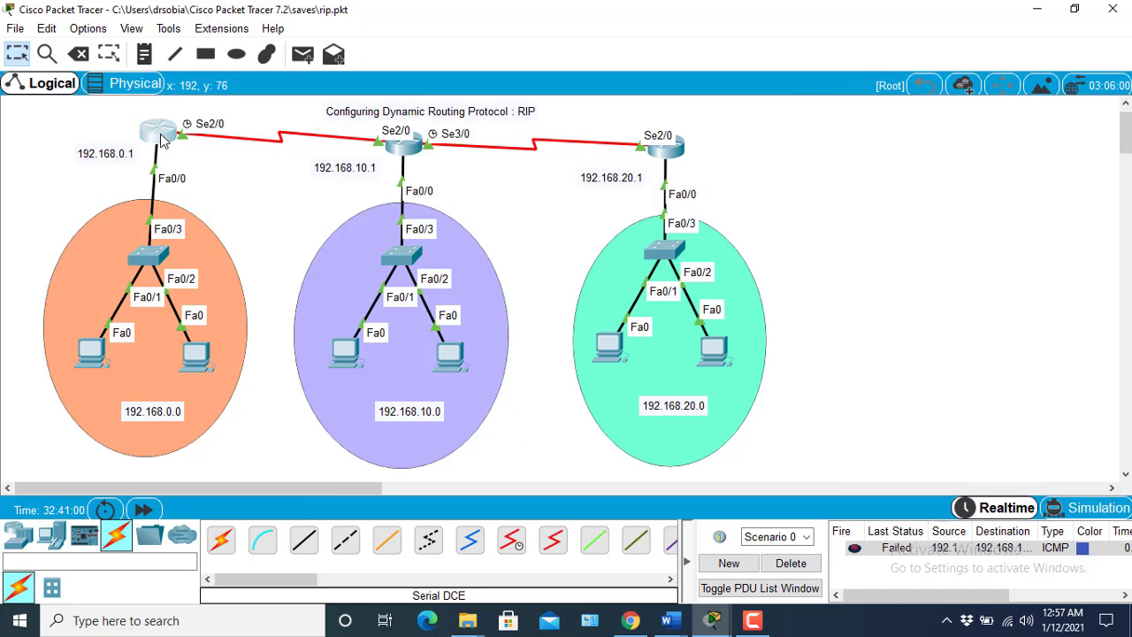
{"action": "left_click", "coordinate": [161, 140]}
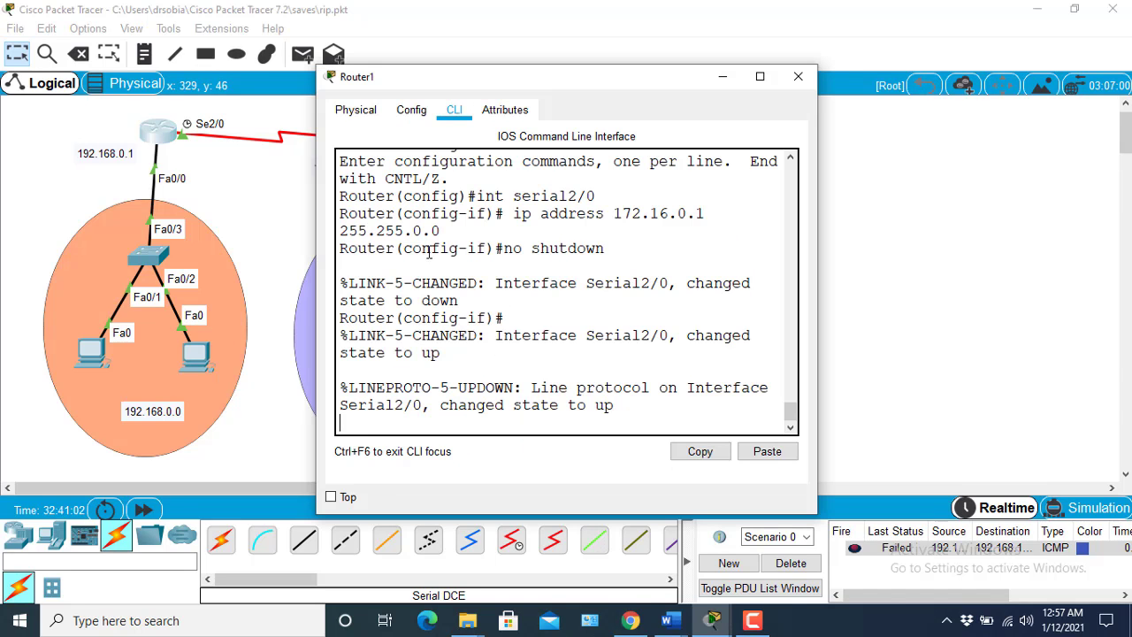
{"action": "key", "text": "Return"}
{"action": "key", "text": "Return"}
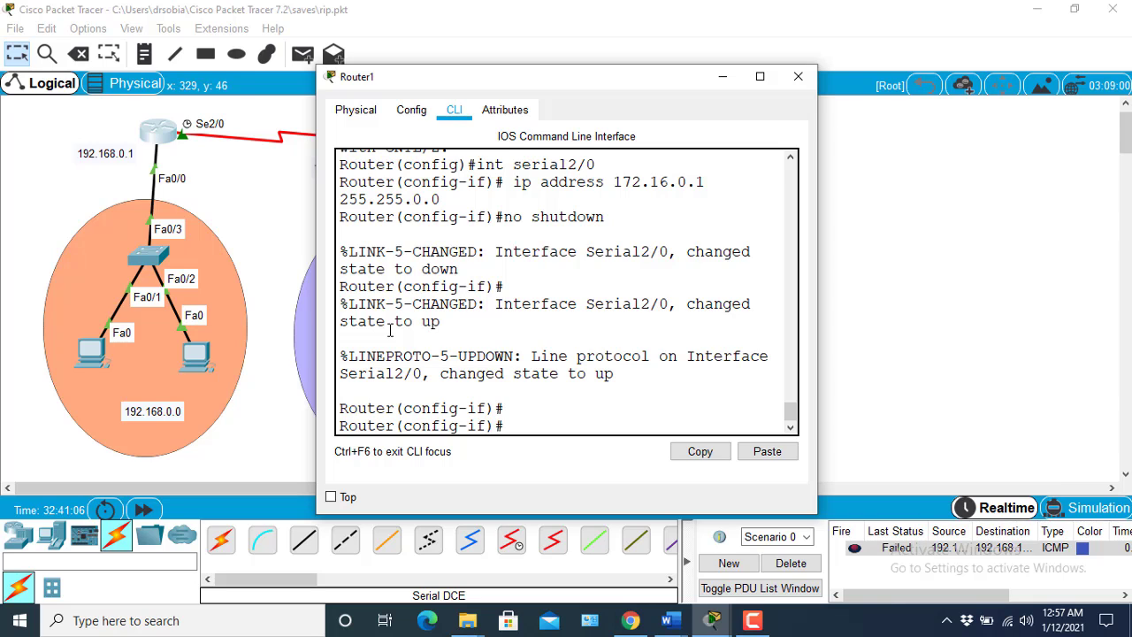
{"action": "type", "text": "exit"}
{"action": "key", "text": "Return"}
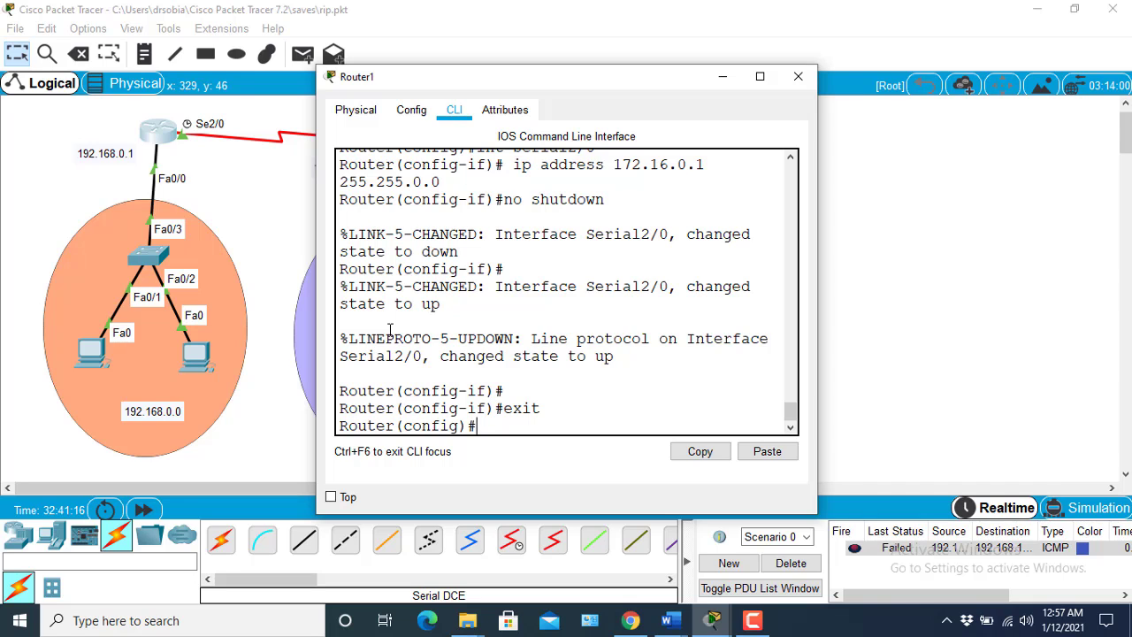
{"action": "type", "text": "router rip"}
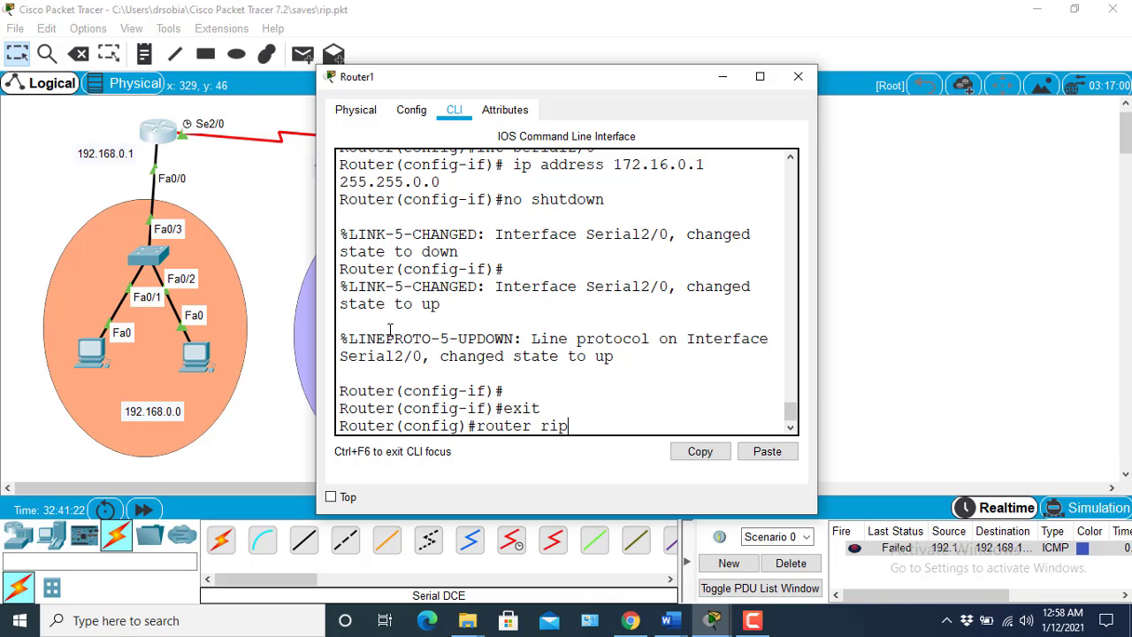
{"action": "key", "text": "Return"}
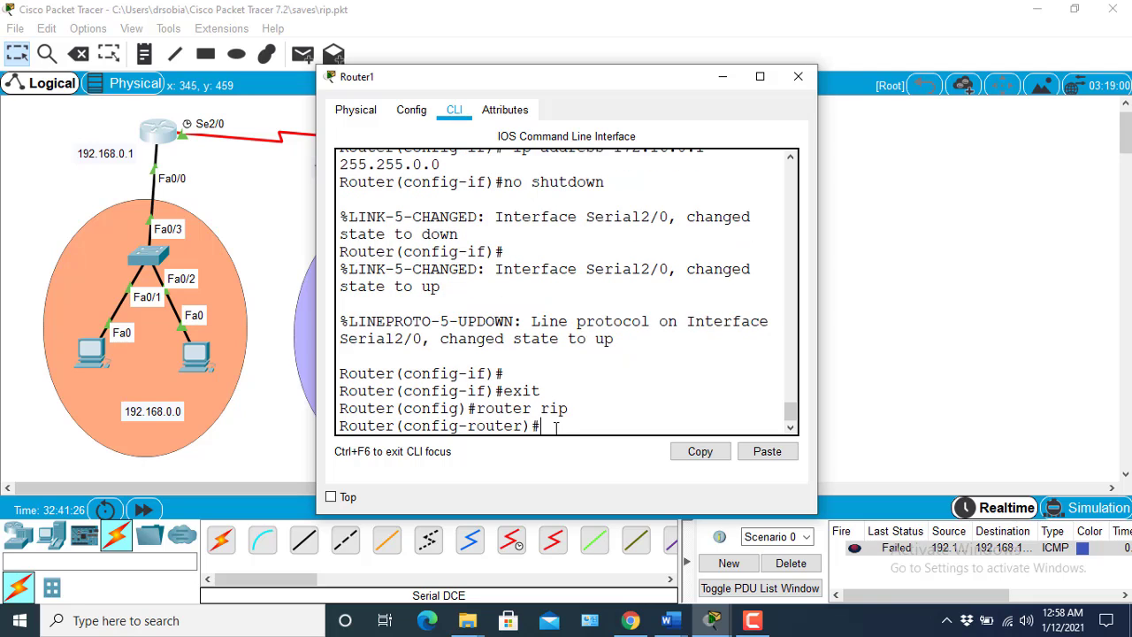
Label the serial link between the 192.168.0.1 and 192.168.10.1 routers with the note 172.16.0.0, placed just above the link
{"action": "type", "text": "n"}
{"action": "left_click_drag", "start_coordinate": [616, 81], "coordinate": [928, 123]}
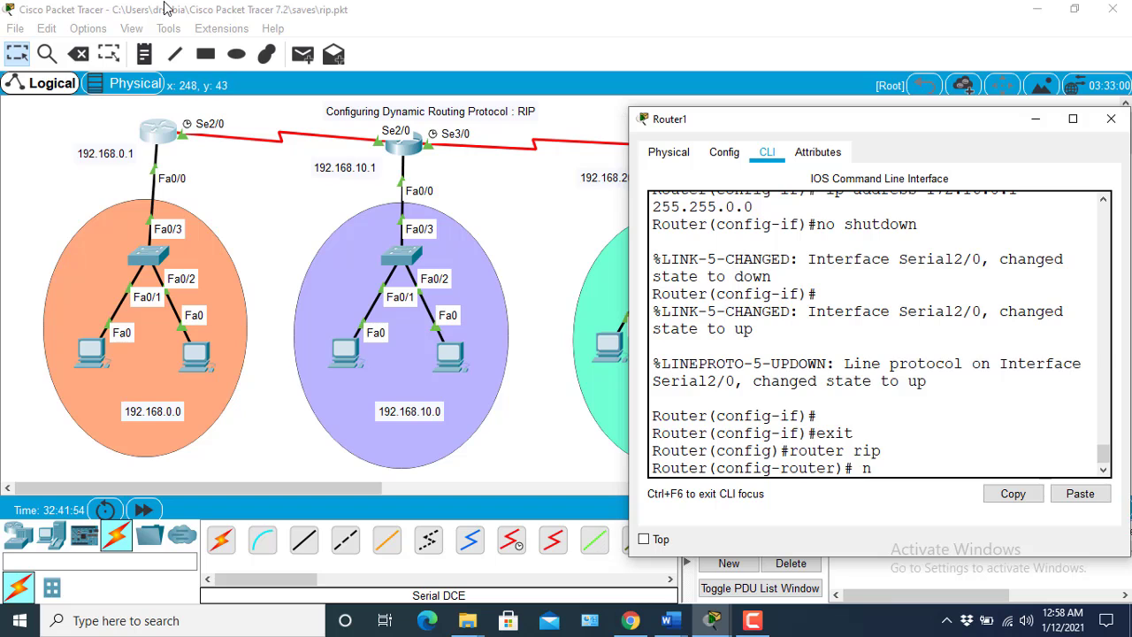
{"action": "left_click", "coordinate": [144, 54]}
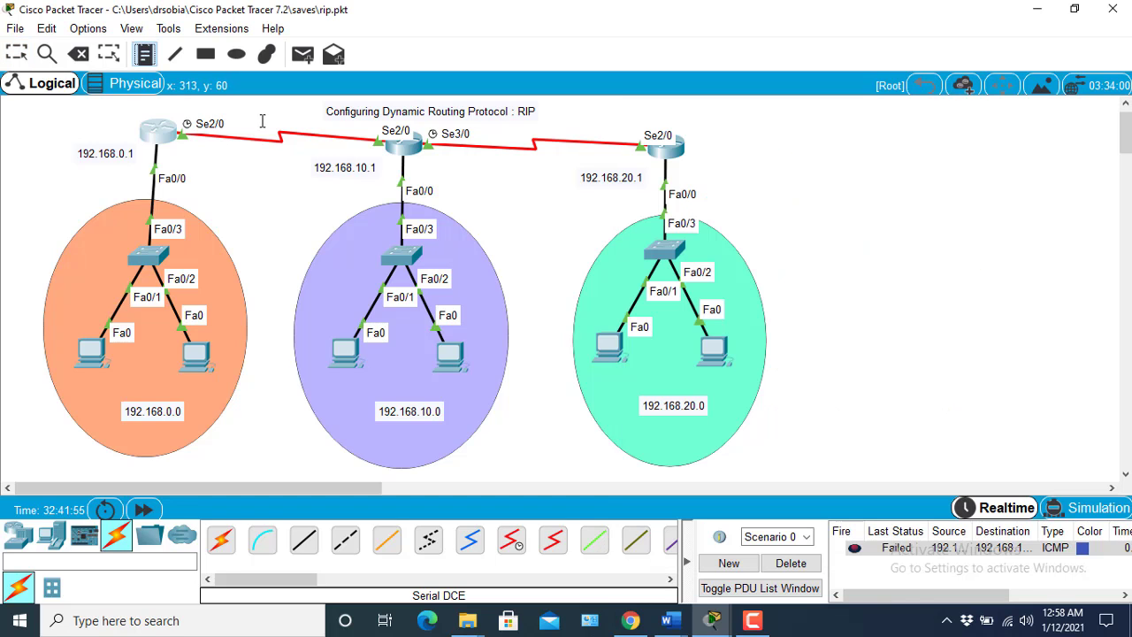
{"action": "left_click", "coordinate": [262, 124]}
{"action": "type", "text": "17"}
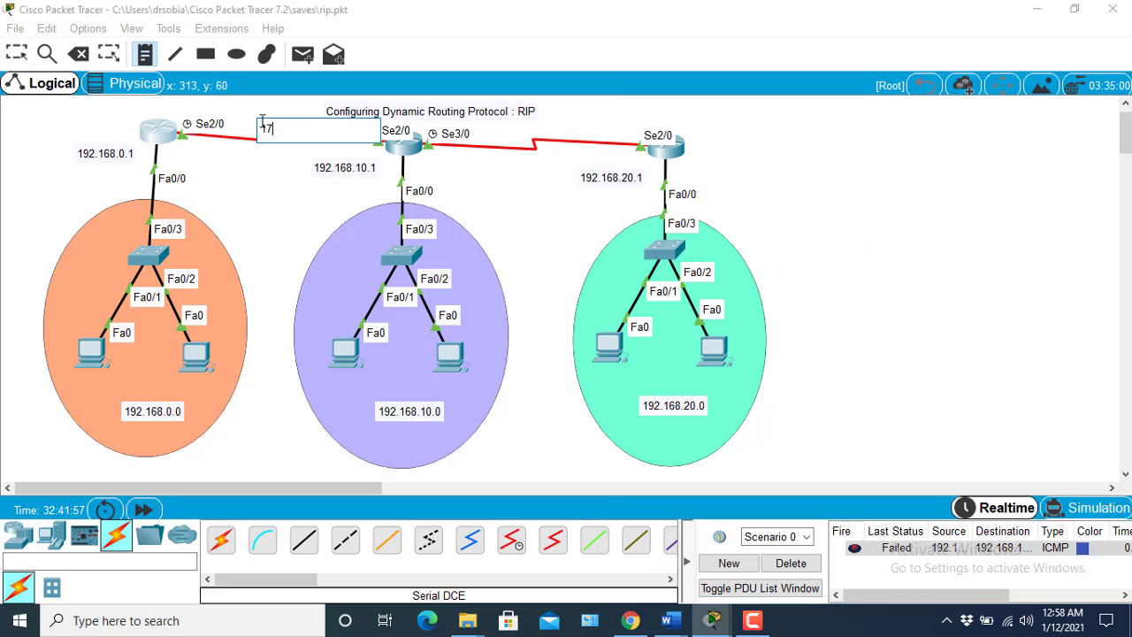
{"action": "type", "text": "2.16.0.0"}
{"action": "key", "text": "Escape"}
{"action": "left_click", "coordinate": [289, 129]}
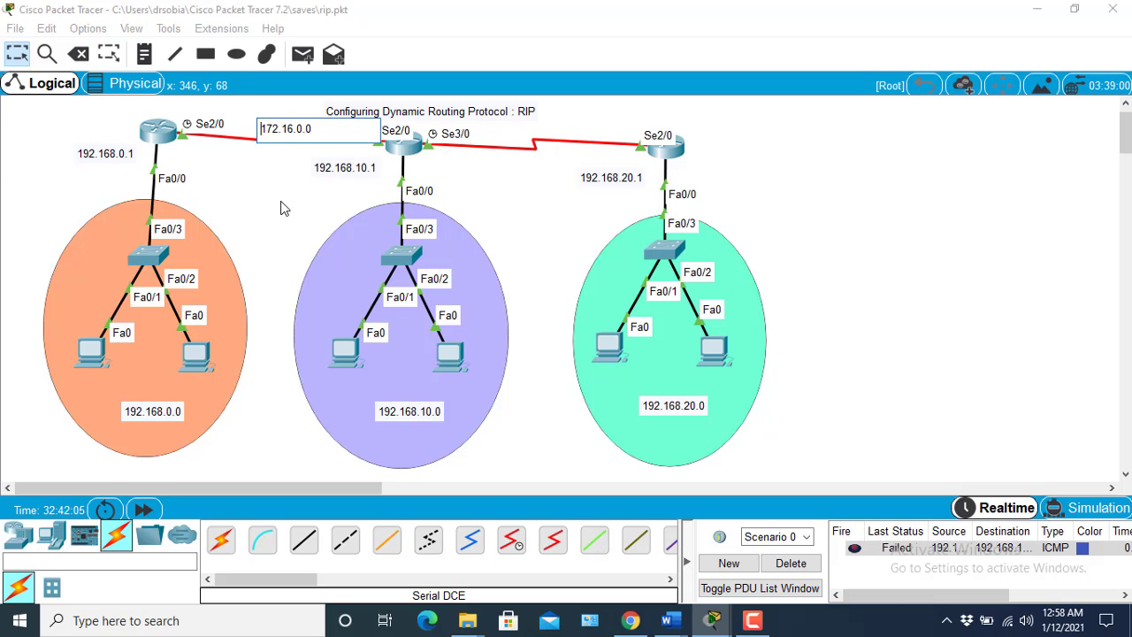
{"action": "left_click", "coordinate": [272, 148]}
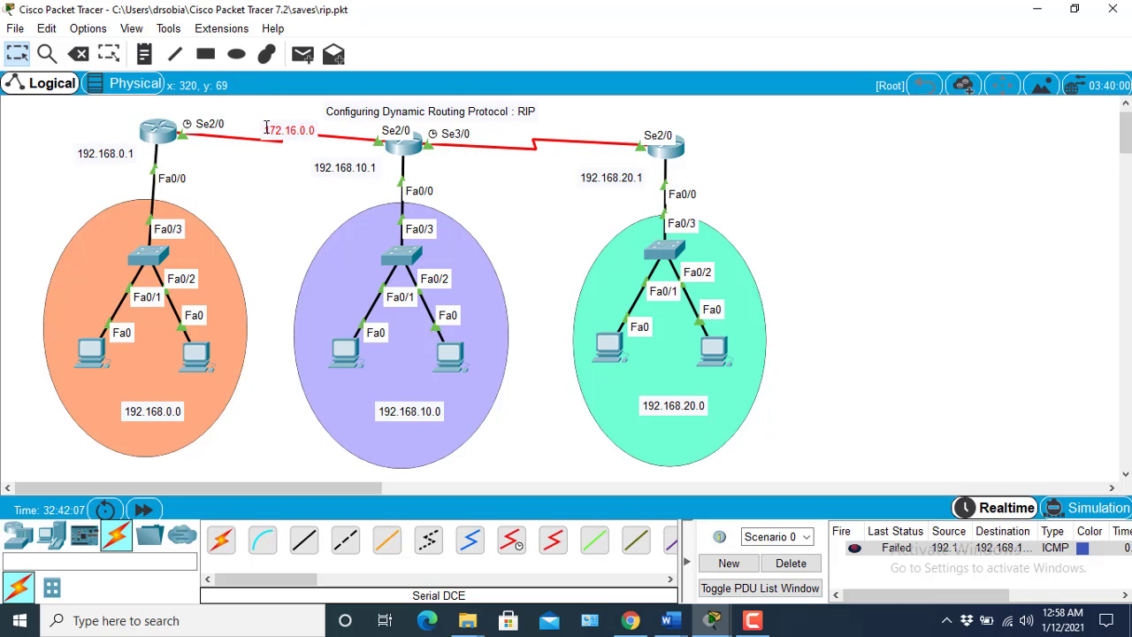
{"action": "left_click_drag", "start_coordinate": [267, 128], "coordinate": [248, 115]}
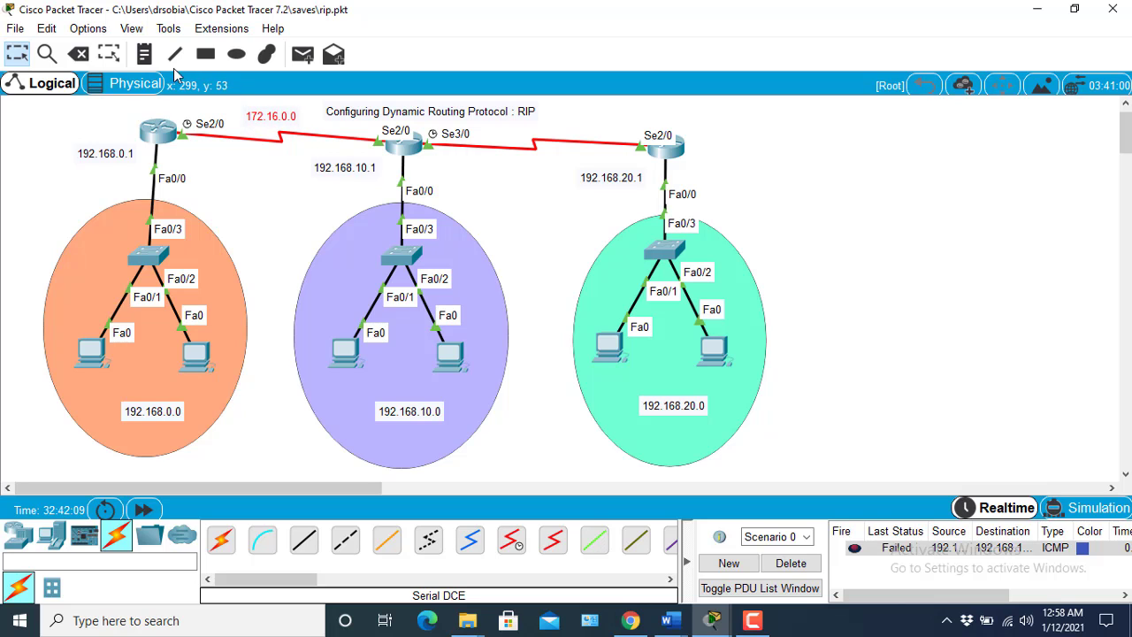
Label the serial link between the 192.168.10.1 and 192.168.20.1 routers with the note 172.17.0.0, placed just above the link
{"action": "left_click", "coordinate": [144, 54]}
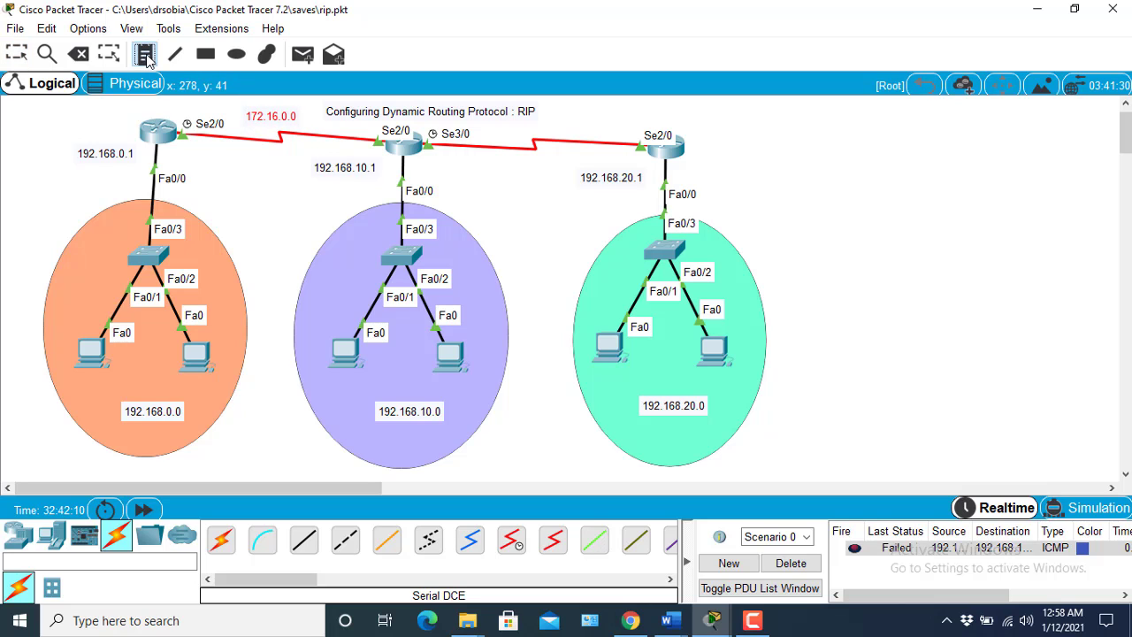
{"action": "left_click", "coordinate": [565, 133]}
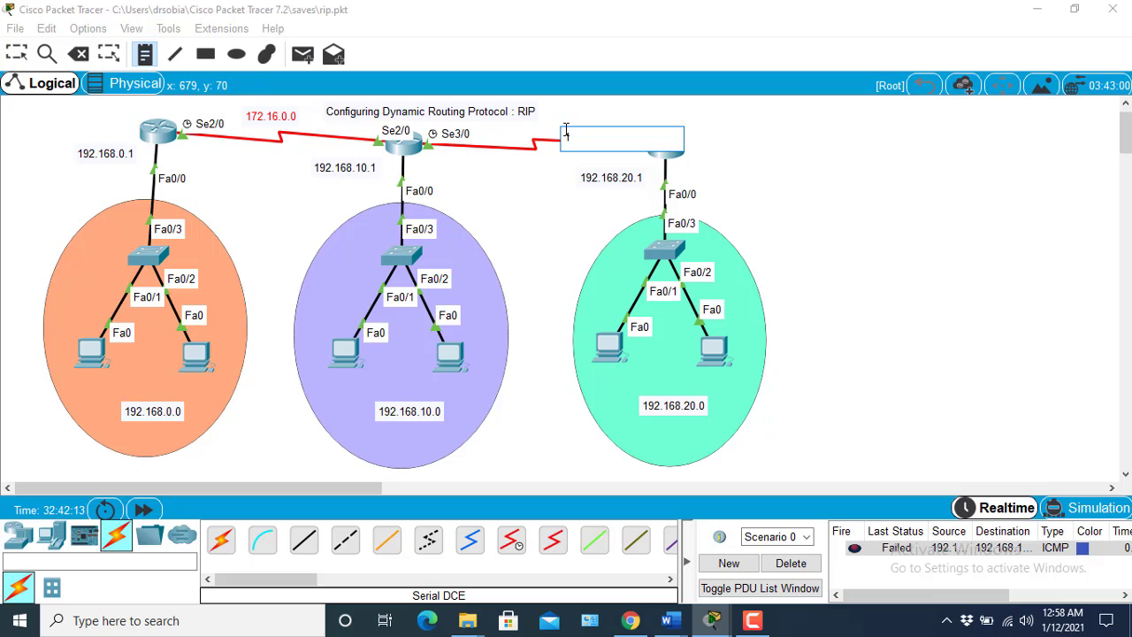
{"action": "type", "text": "172.17.0.0"}
{"action": "left_click", "coordinate": [537, 200]}
{"action": "double_click", "coordinate": [579, 134]}
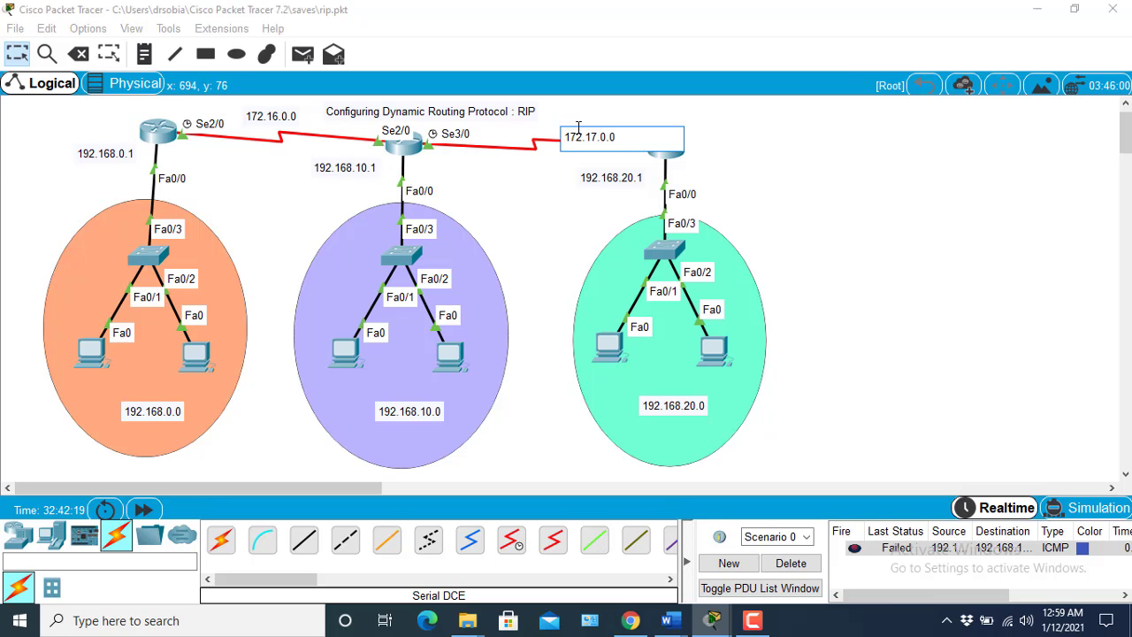
{"action": "left_click", "coordinate": [562, 158]}
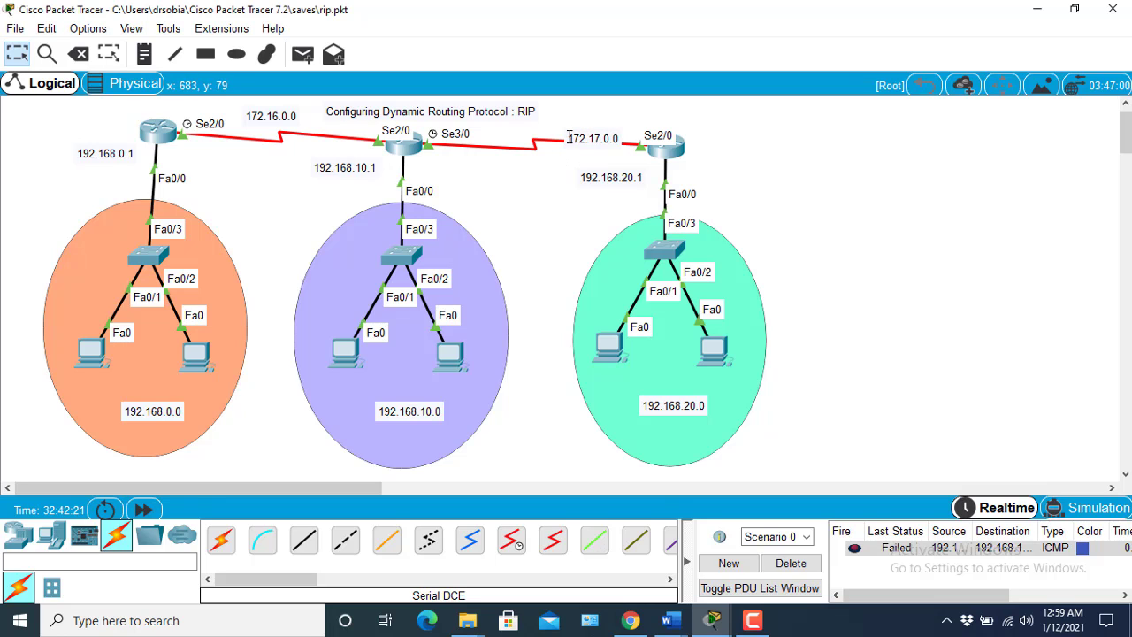
{"action": "left_click_drag", "start_coordinate": [571, 136], "coordinate": [564, 125]}
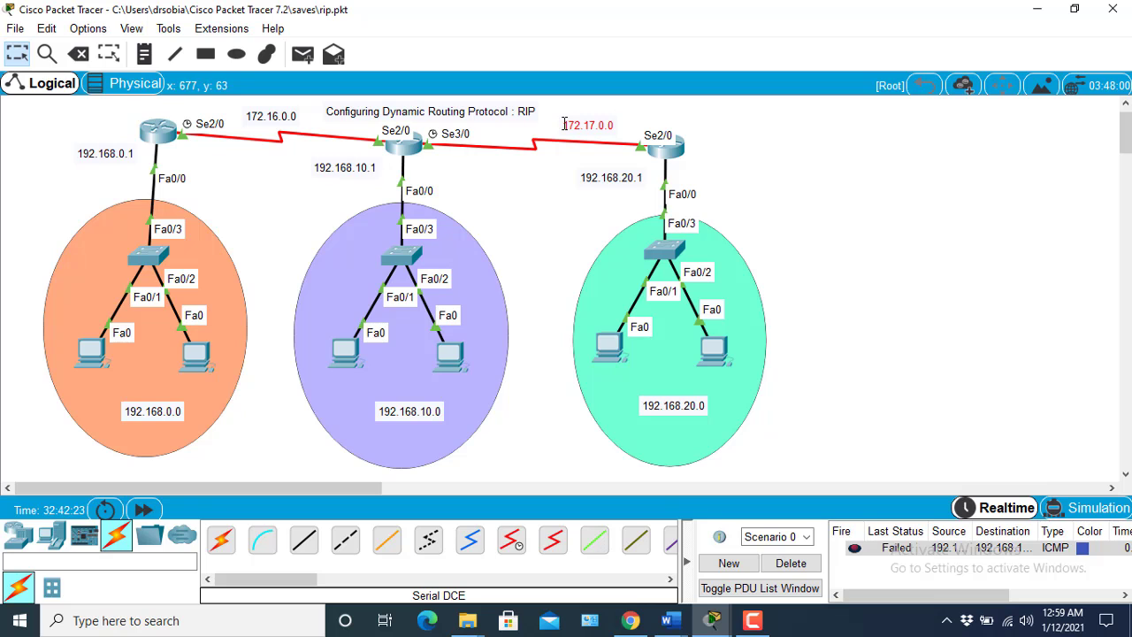
Reopen the 192.168.0.1 router's command line and add network 192.186.0.0 to its RIP configuration
{"action": "left_click", "coordinate": [167, 131]}
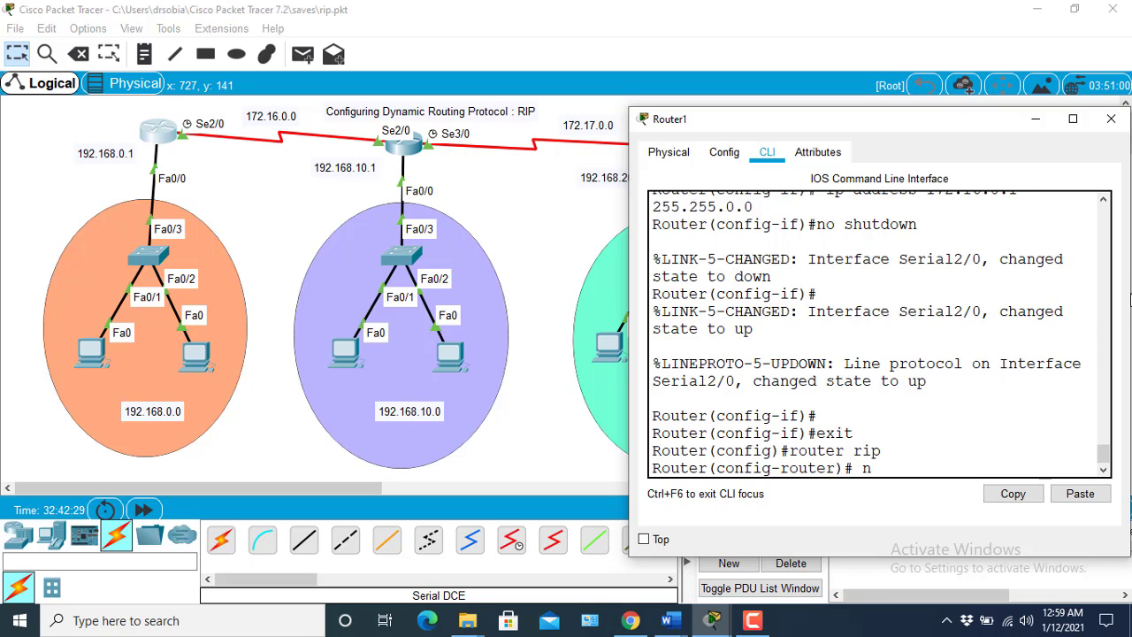
{"action": "left_click", "coordinate": [1074, 120]}
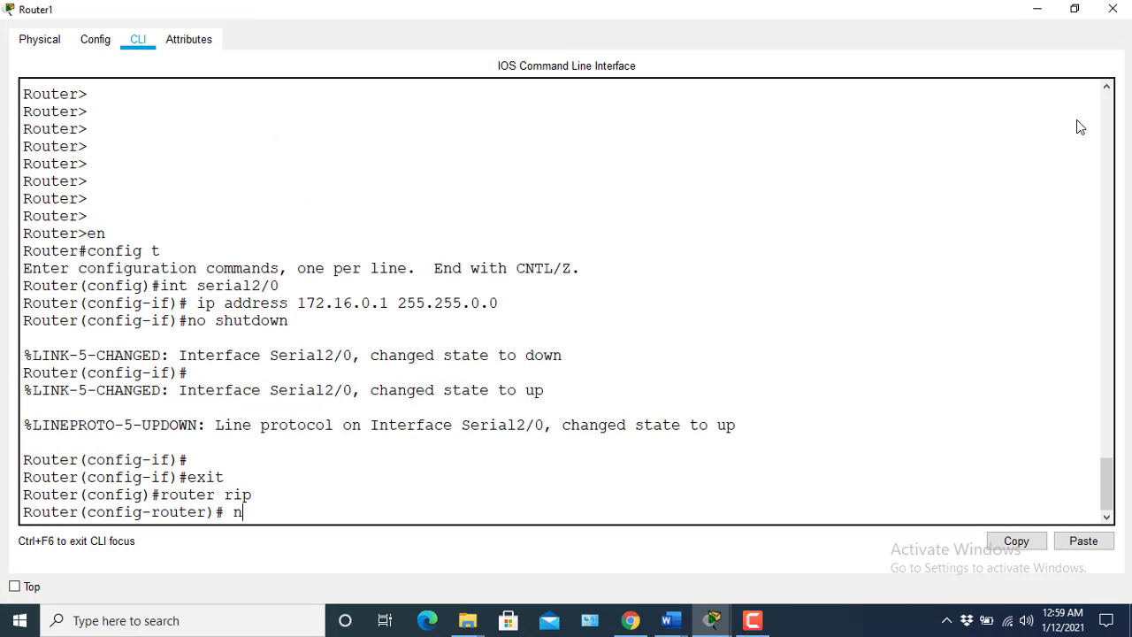
{"action": "type", "text": "twork 192.186.0."}
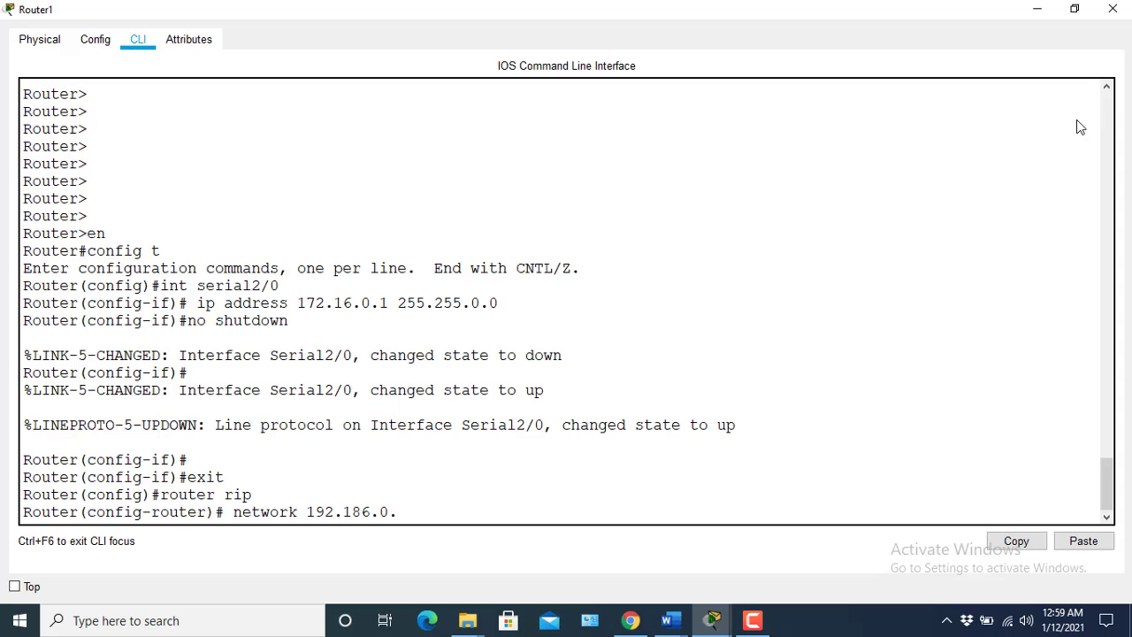
{"action": "type", "text": "0"}
{"action": "key", "text": "Return"}
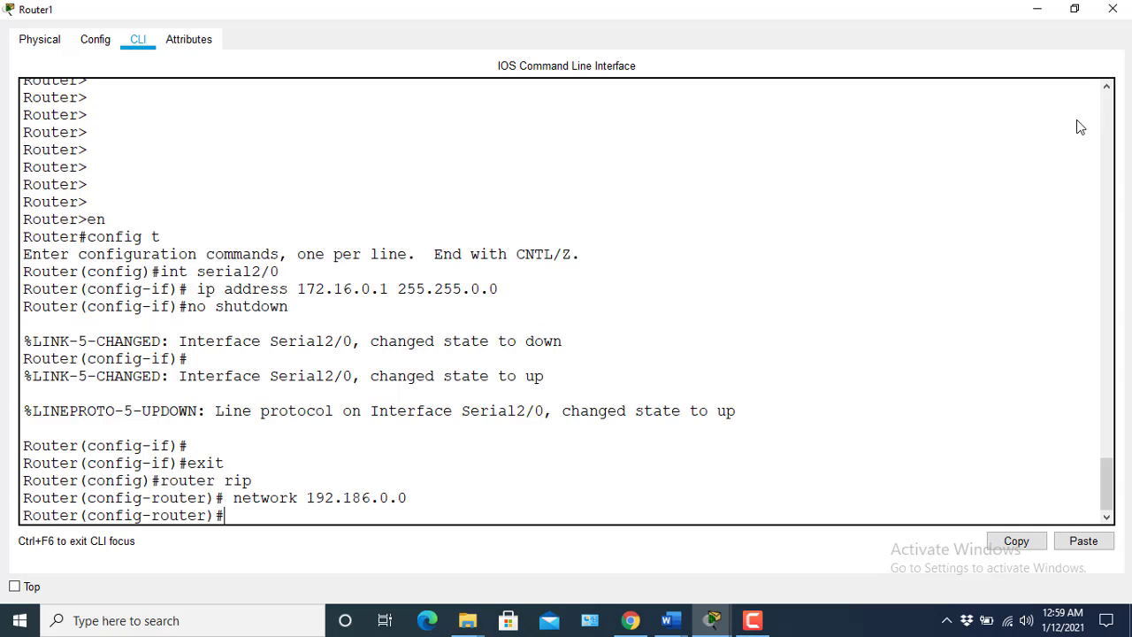
Add network 172.16.0.0 to the 192.168.0.1 router's RIP configuration and close its window
{"action": "type", "text": "n"}
{"action": "type", "text": "etw"}
{"action": "type", "text": "irk"}
{"action": "key", "text": "BackSpace"}
{"action": "key", "text": "BackSpace"}
{"action": "type", "text": "ork 172,16,"}
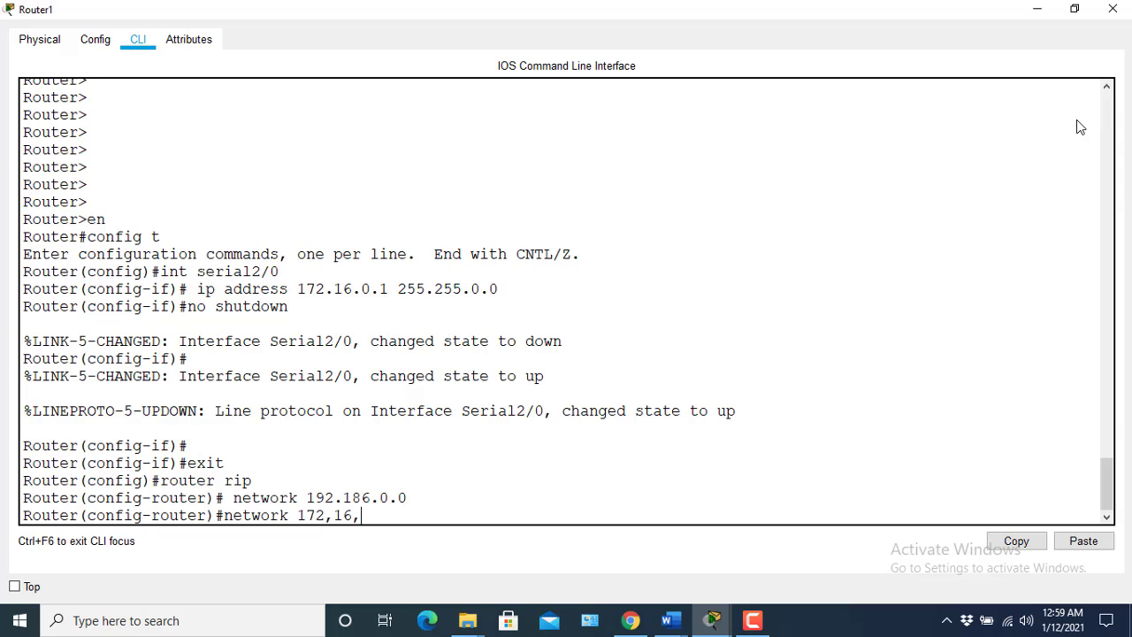
{"action": "type", "text": "0,"}
{"action": "key", "text": "BackSpace"}
{"action": "key", "text": "BackSpace"}
{"action": "key", "text": "BackSpace"}
{"action": "key", "text": "BackSpace"}
{"action": "key", "text": "BackSpace"}
{"action": "key", "text": "BackSpace"}
{"action": "type", "text": ".16.0.0"}
{"action": "key", "text": "Return"}
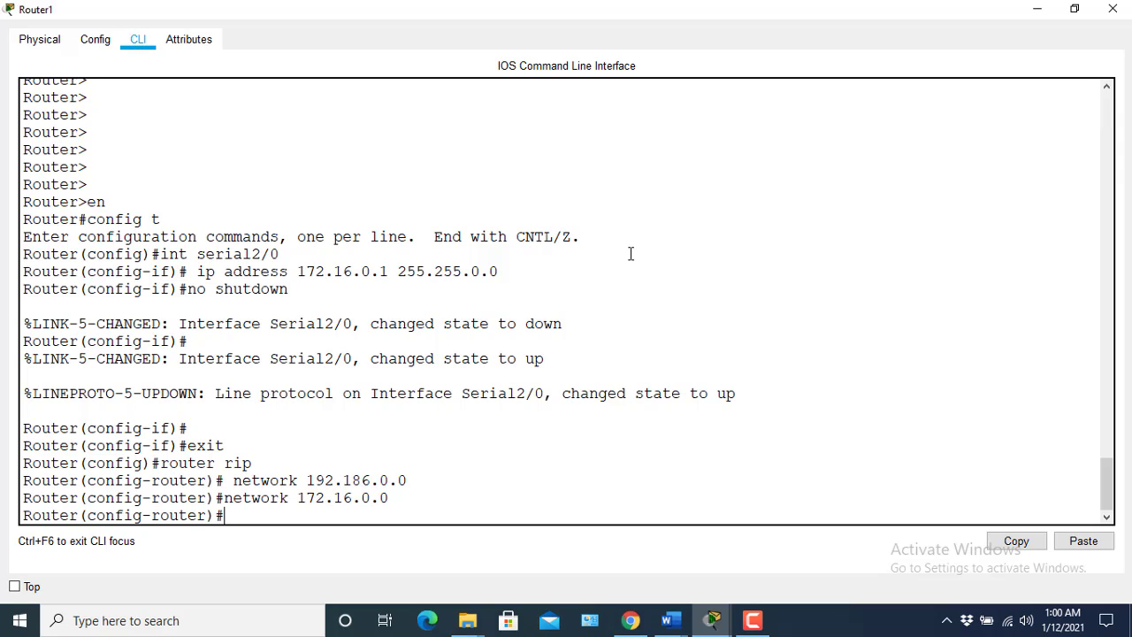
{"action": "left_click", "coordinate": [1113, 9]}
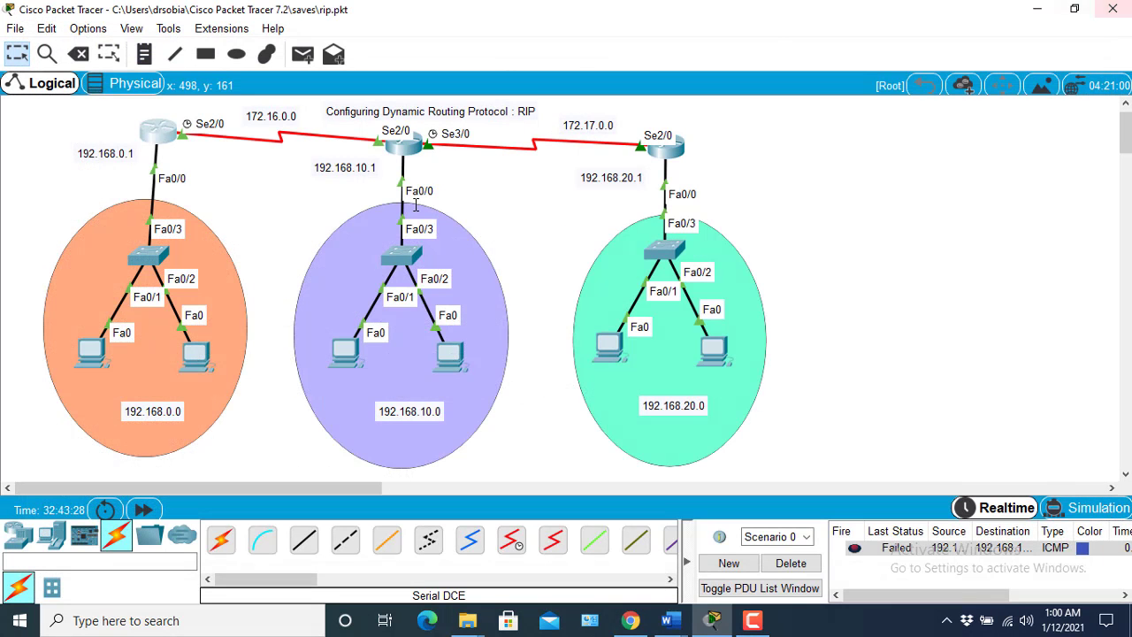
{"action": "left_click", "coordinate": [404, 142]}
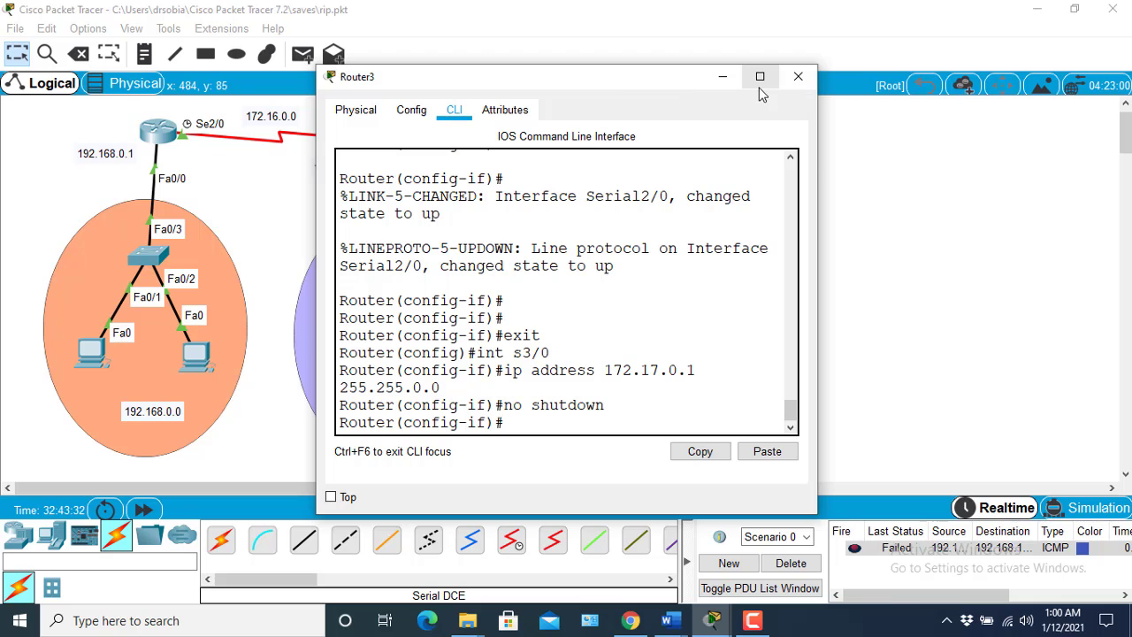
{"action": "left_click", "coordinate": [798, 76]}
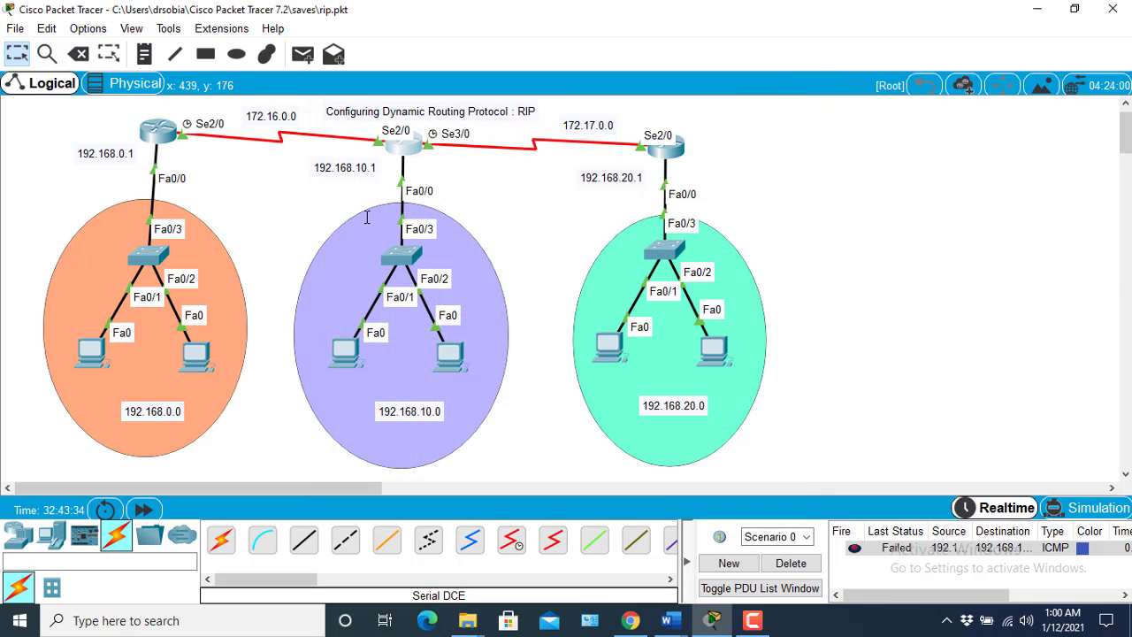
{"action": "mouse_move", "coordinate": [378, 411]}
{"action": "left_mouse_down"}
{"action": "mouse_move", "coordinate": [446, 421]}
{"action": "mouse_move", "coordinate": [378, 410]}
{"action": "left_mouse_up"}
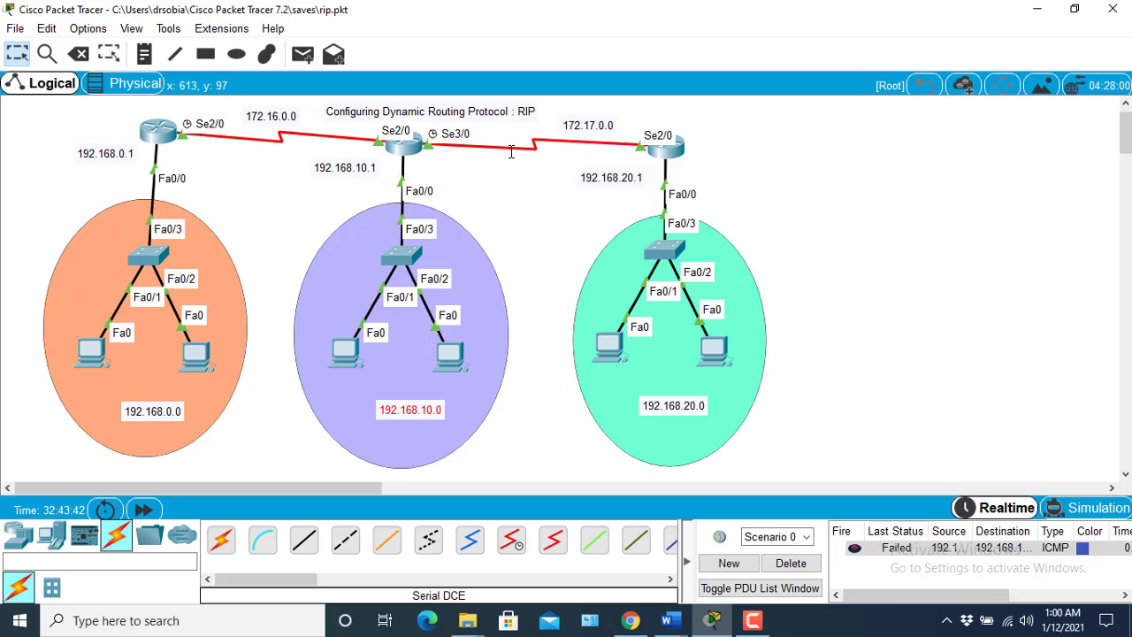
Open the 192.168.10.1 router's command line, exit Serial3/0 configuration and enter RIP configuration with router rip
{"action": "left_click", "coordinate": [407, 144]}
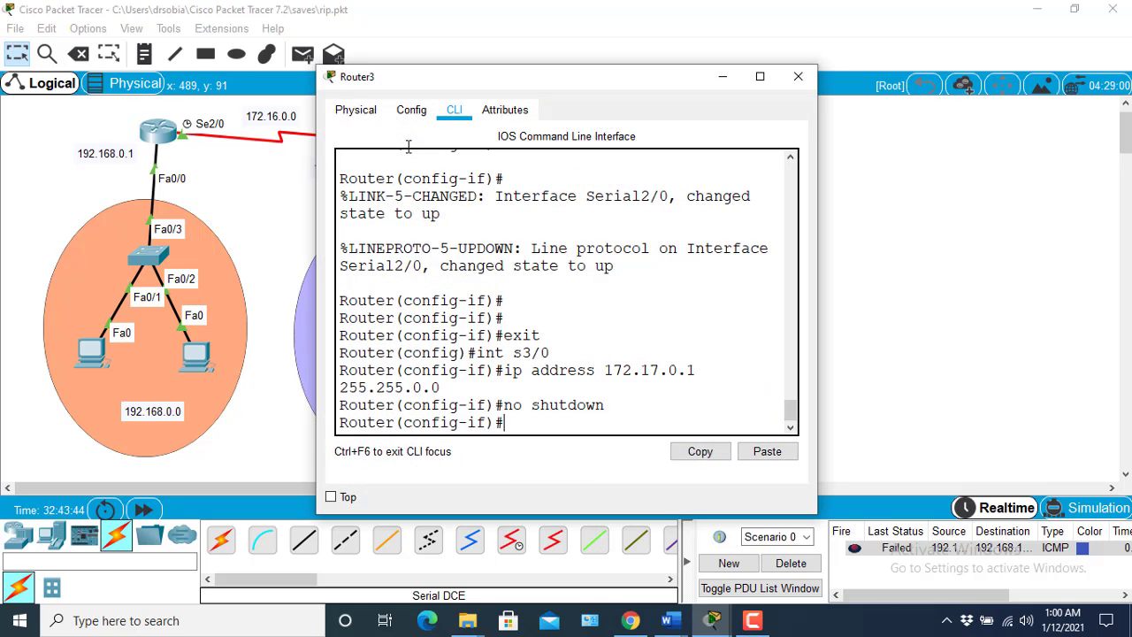
{"action": "key", "text": "Return"}
{"action": "key", "text": "Return"}
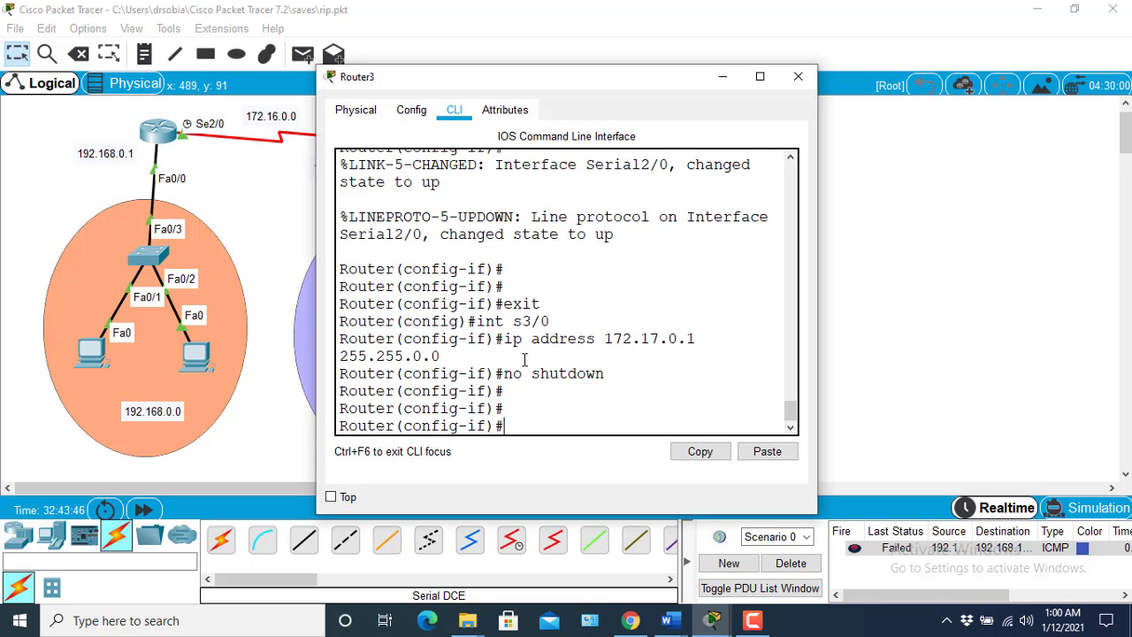
{"action": "key", "text": "Return"}
{"action": "key", "text": "Return"}
{"action": "key", "text": "Return"}
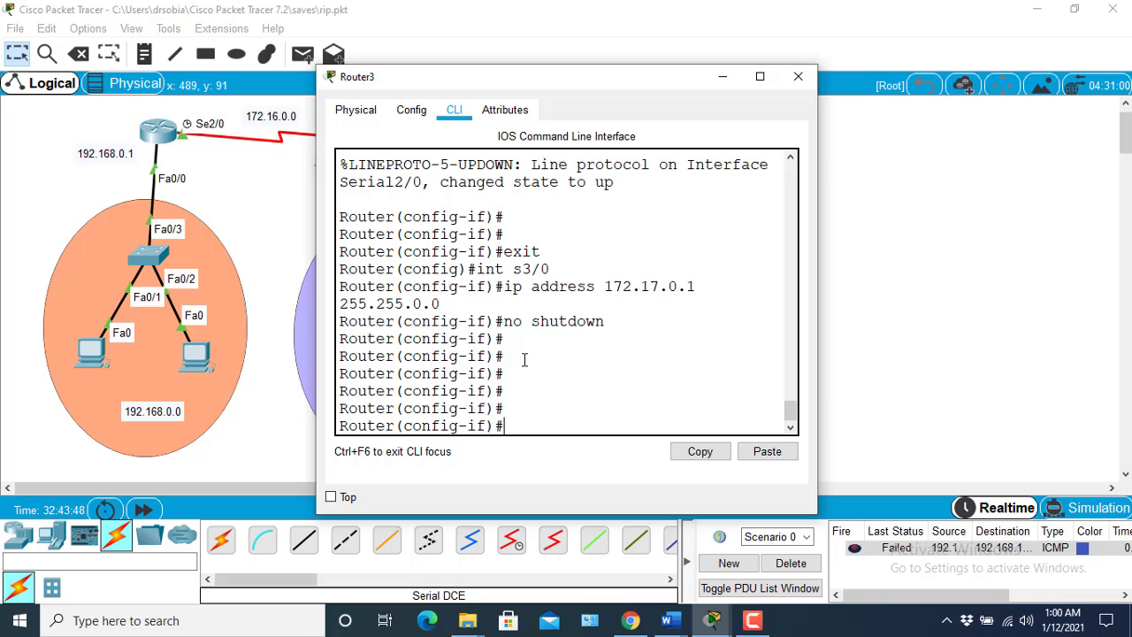
{"action": "type", "text": "exit"}
{"action": "key", "text": "Return"}
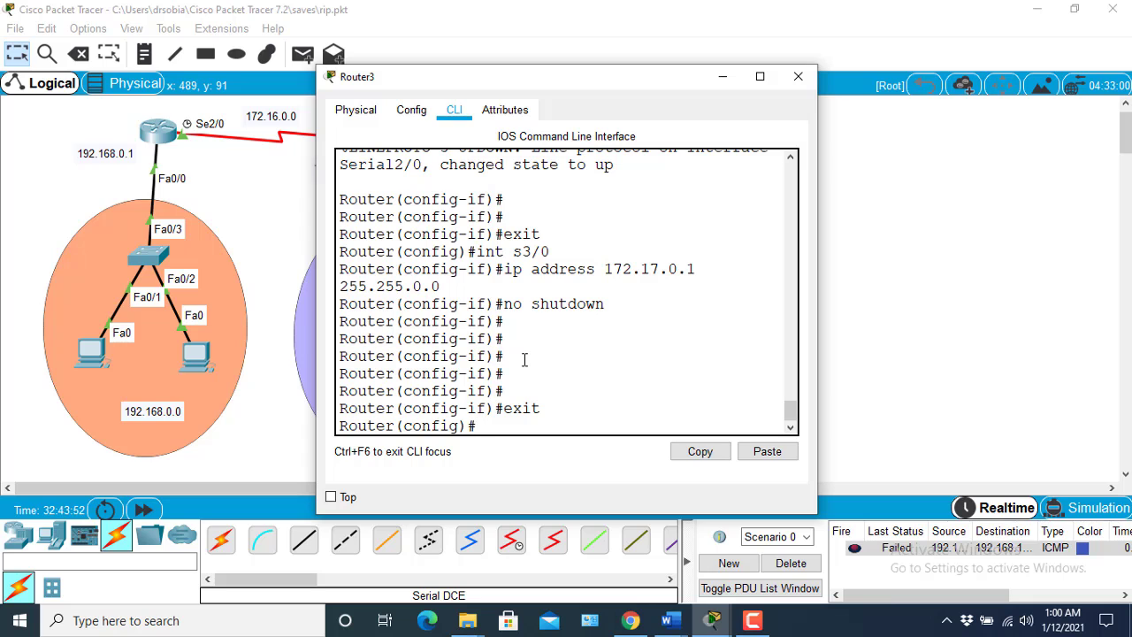
{"action": "type", "text": "router rip"}
{"action": "key", "text": "Return"}
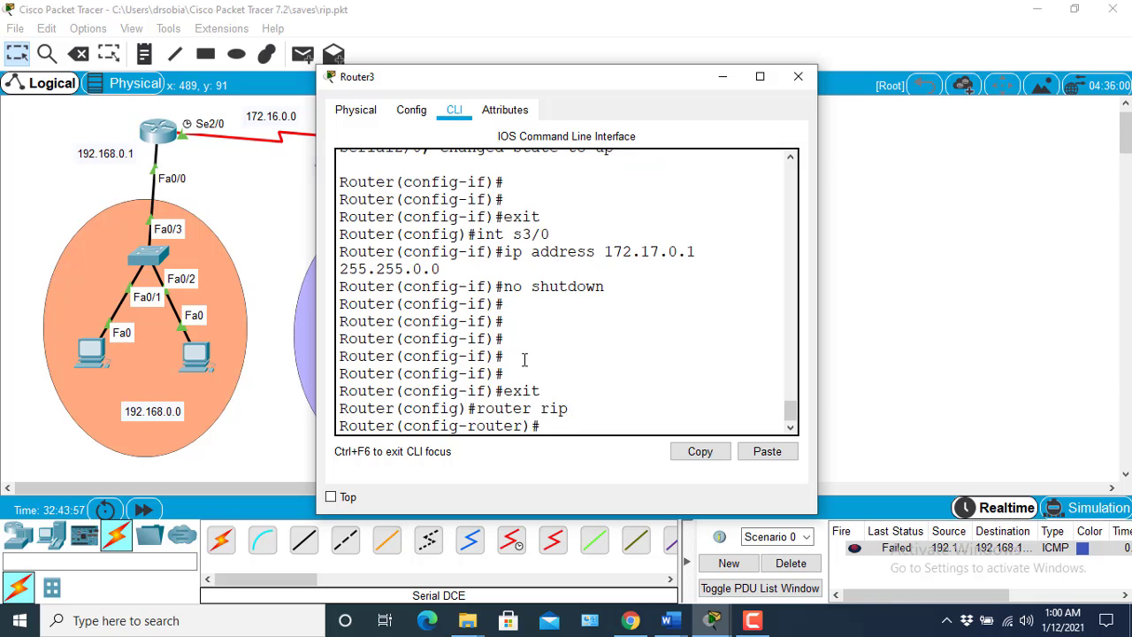
Add network 192.168.10.0 to the 192.168.10.1 router's RIP configuration
{"action": "type", "text": "netwrok"}
{"action": "key", "text": "BackSpace"}
{"action": "key", "text": "BackSpace"}
{"action": "key", "text": "BackSpace"}
{"action": "key", "text": "BackSpace"}
{"action": "type", "text": "ork 192."}
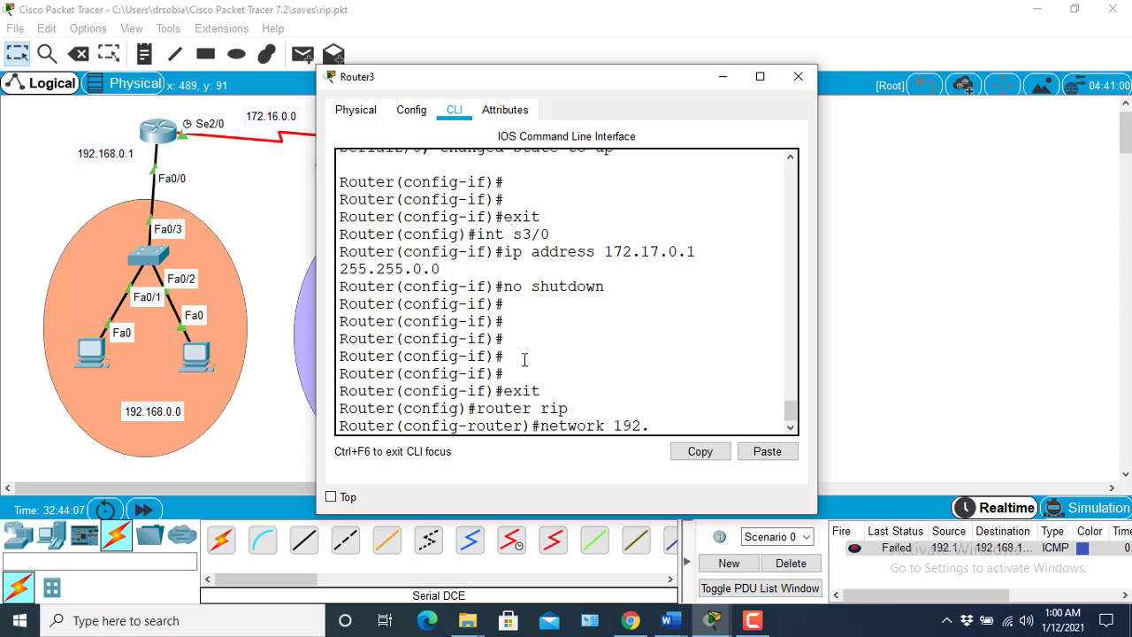
{"action": "type", "text": "168.10.0"}
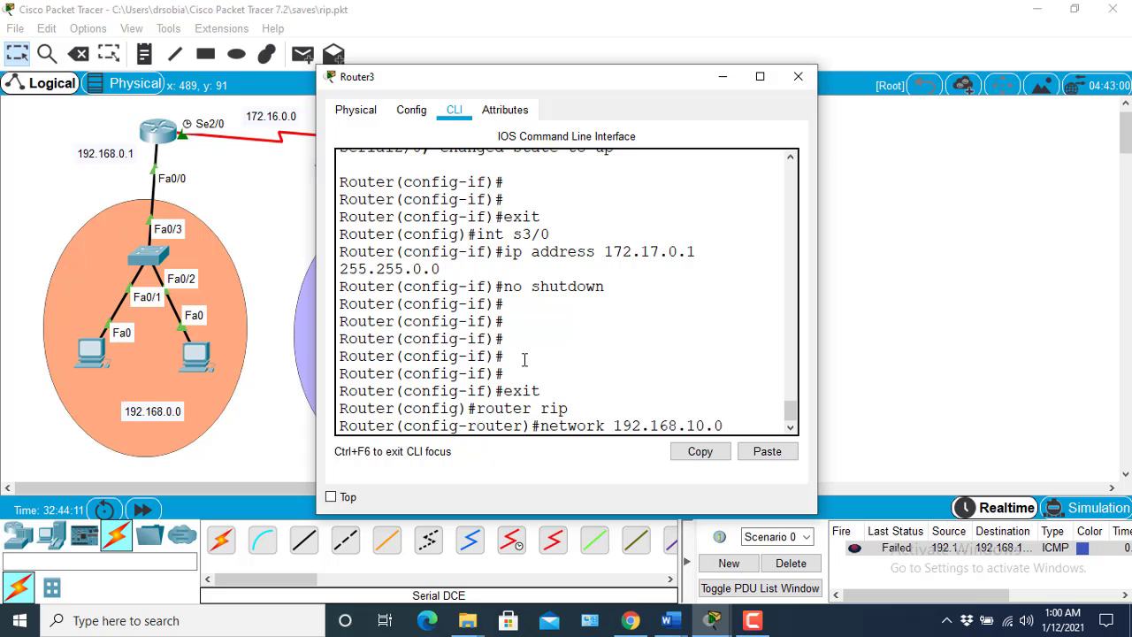
{"action": "key", "text": "Return"}
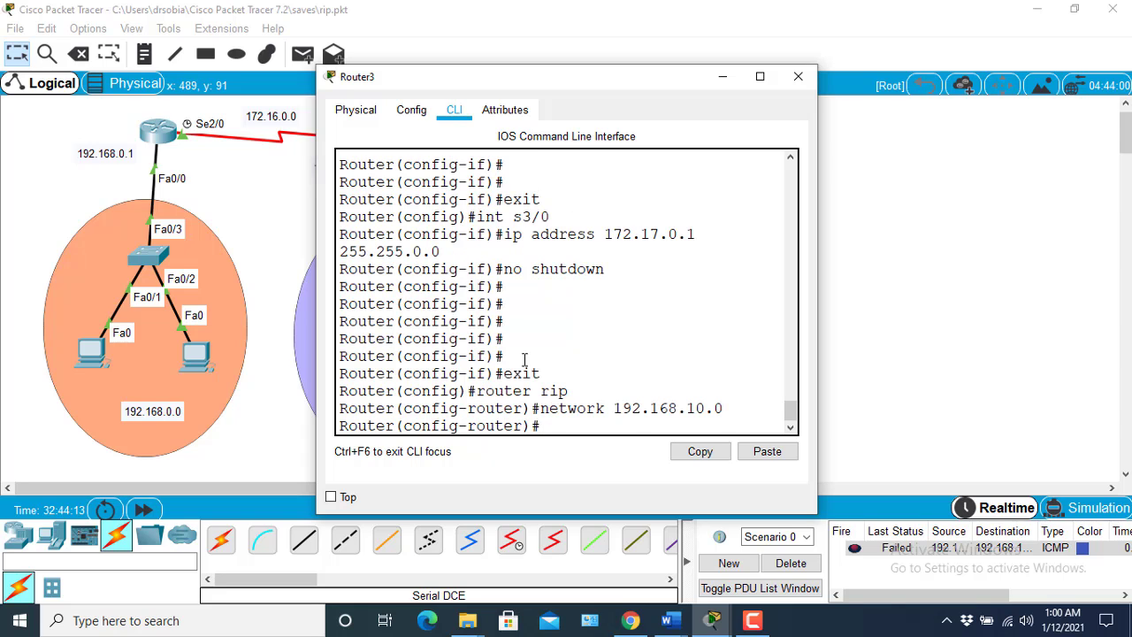
Add network 172.16.0.0 to the 192.168.10.1 router's RIP configuration
{"action": "key", "text": "Up"}
{"action": "key", "text": "BackSpace"}
{"action": "key", "text": "BackSpace"}
{"action": "key", "text": "BackSpace"}
{"action": "key", "text": "BackSpace"}
{"action": "key", "text": "BackSpace"}
{"action": "key", "text": "BackSpace"}
{"action": "key", "text": "BackSpace"}
{"action": "key", "text": "BackSpace"}
{"action": "key", "text": "BackSpace"}
{"action": "key", "text": "BackSpace"}
{"action": "key", "text": "BackSpace"}
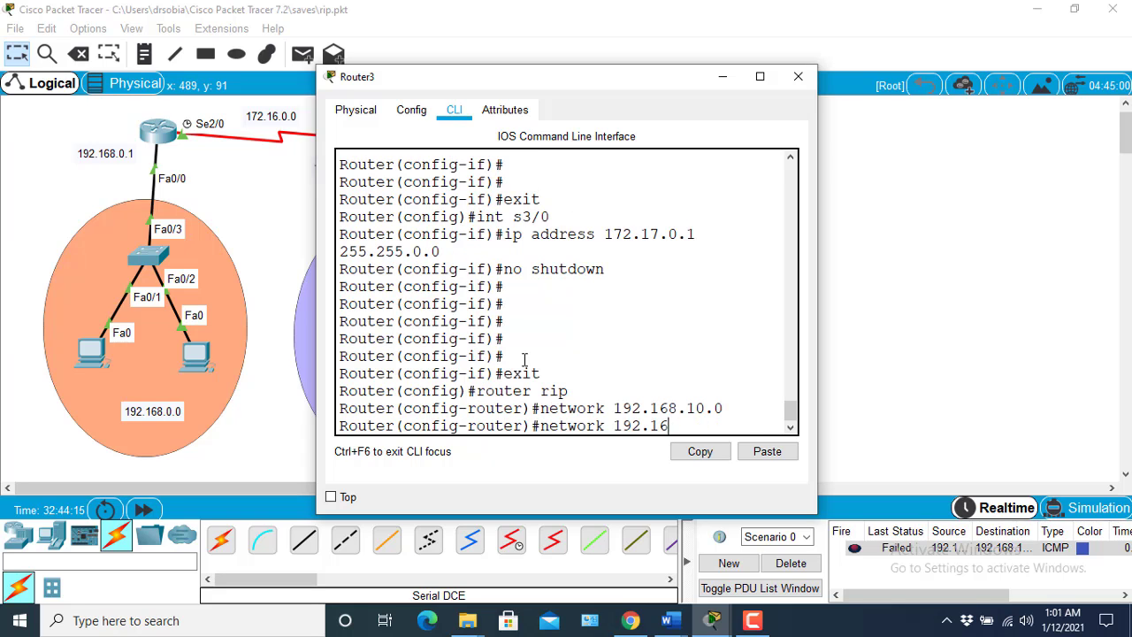
{"action": "key", "text": "BackSpace"}
{"action": "type", "text": "172.16.0.0"}
{"action": "key", "text": "Return"}
Add network 172.17.0.0 to the 192.168.10.1 router's RIP configuration and close its window
{"action": "key", "text": "Up"}
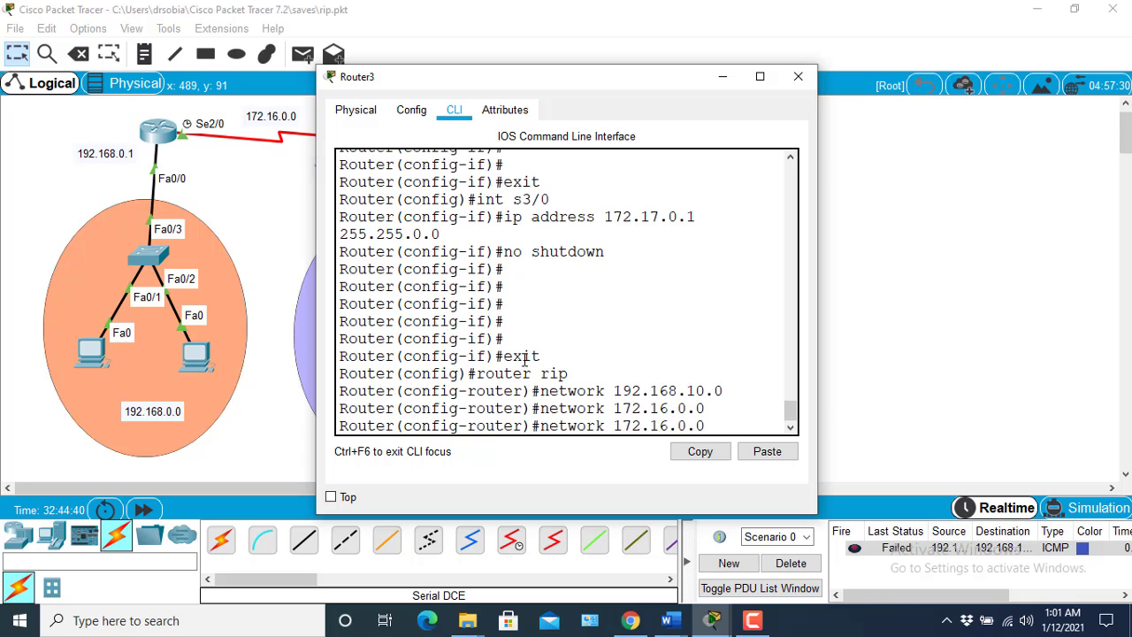
{"action": "key", "text": "Left"}
{"action": "key", "text": "Left"}
{"action": "key", "text": "BackSpace"}
{"action": "type", "text": "7"}
{"action": "key", "text": "Return"}
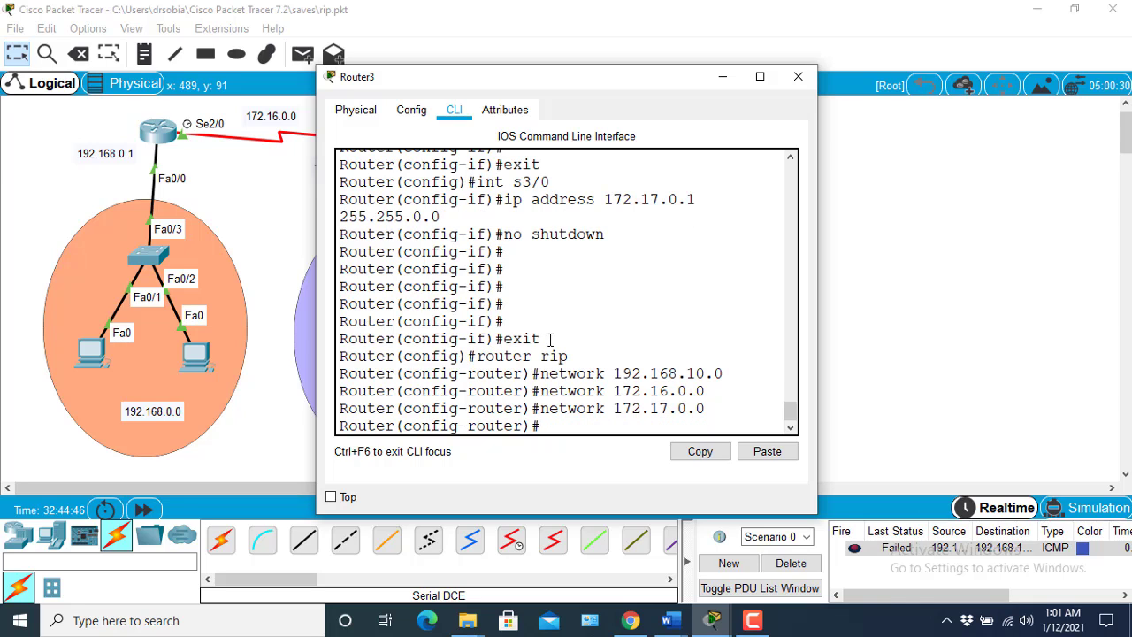
{"action": "left_click", "coordinate": [798, 76]}
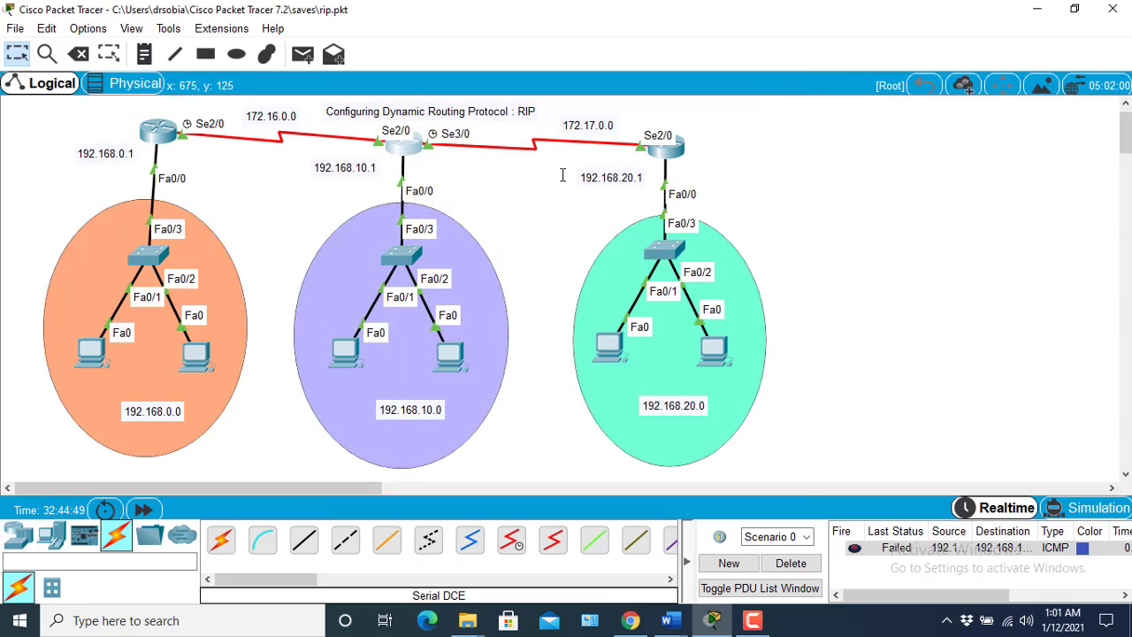
Open the 192.168.20.1 router's command line, exit Serial2/0 configuration and enter RIP configuration with router rip
{"action": "left_click", "coordinate": [661, 144]}
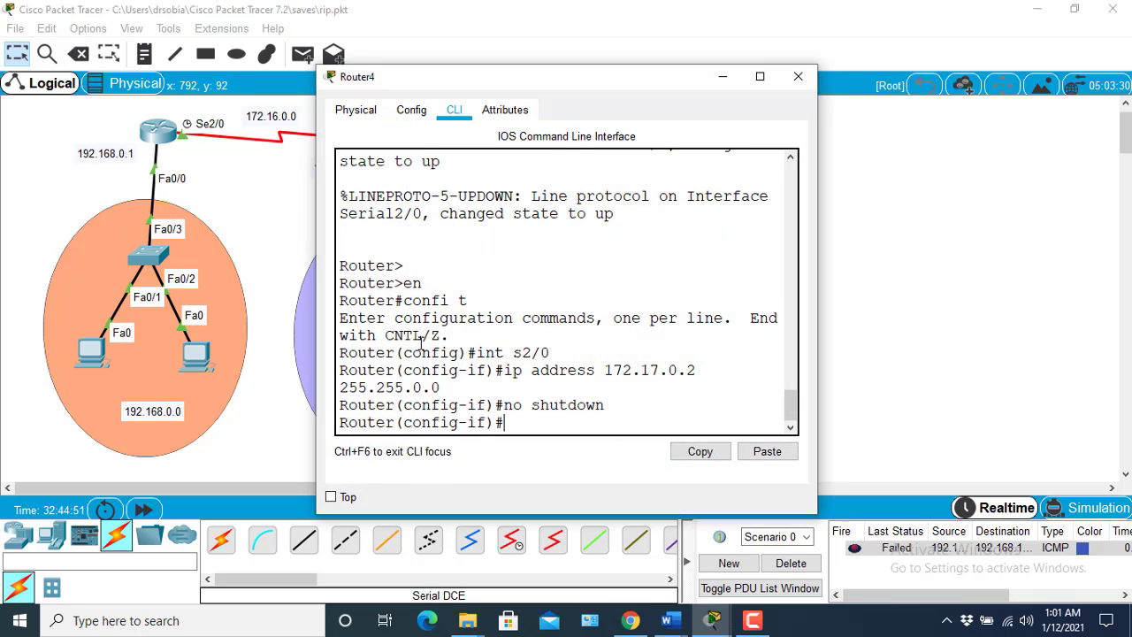
{"action": "type", "text": "exit"}
{"action": "key", "text": "Return"}
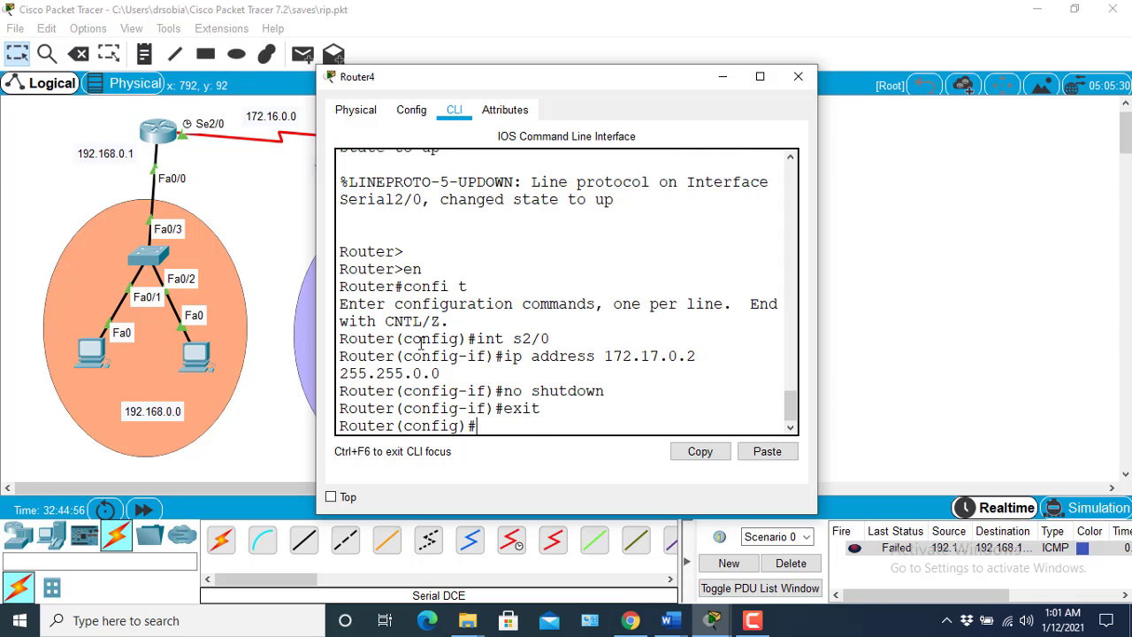
{"action": "type", "text": "router rip"}
{"action": "key", "text": "Return"}
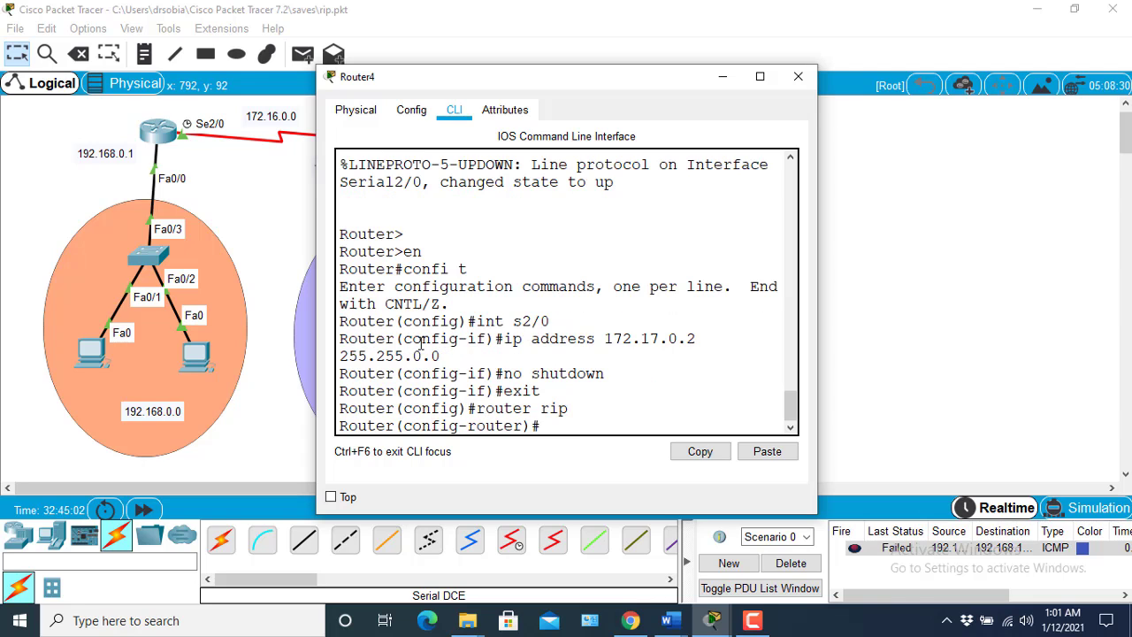
Add network 192.168.20.0 to the 192.168.20.1 router's RIP configuration
{"action": "type", "text": "network 192.1"}
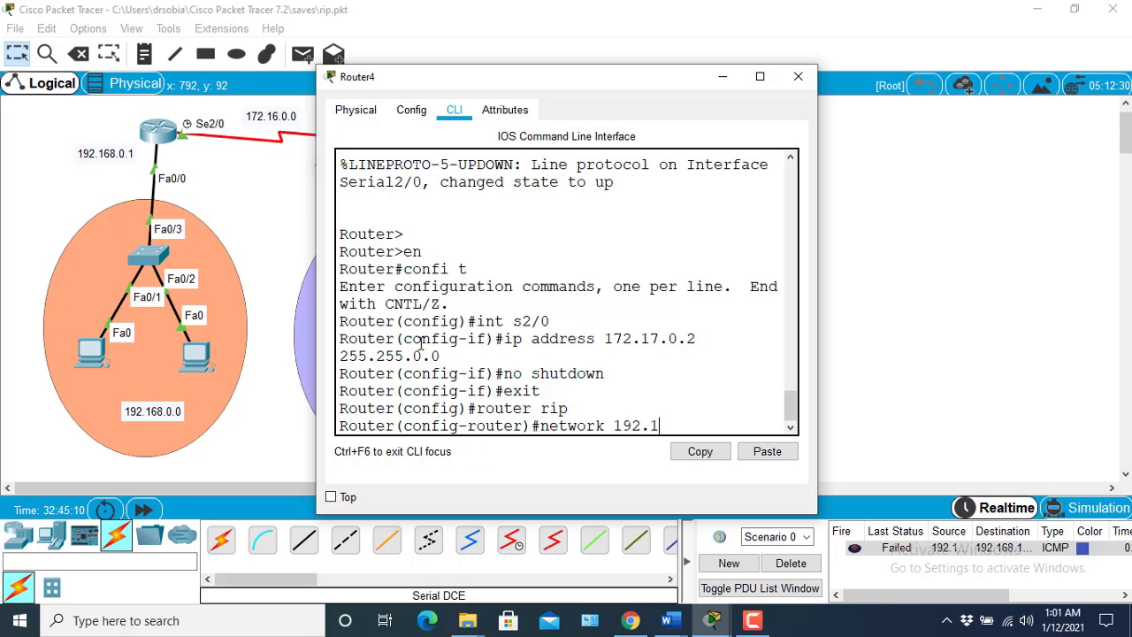
{"action": "type", "text": "68.20.0"}
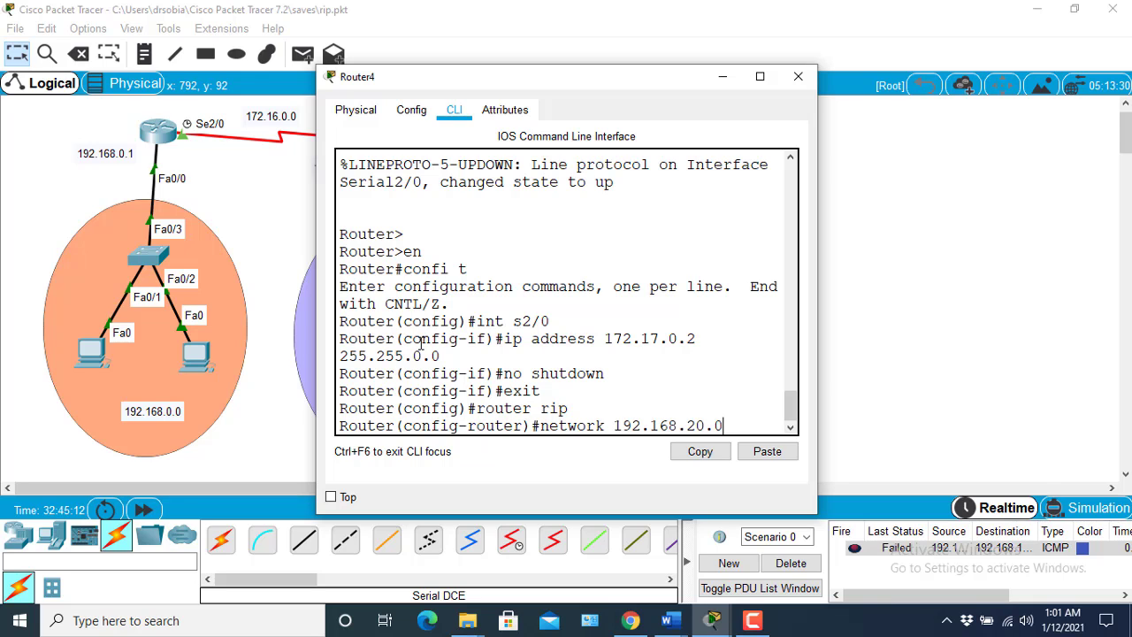
{"action": "key", "text": "Return"}
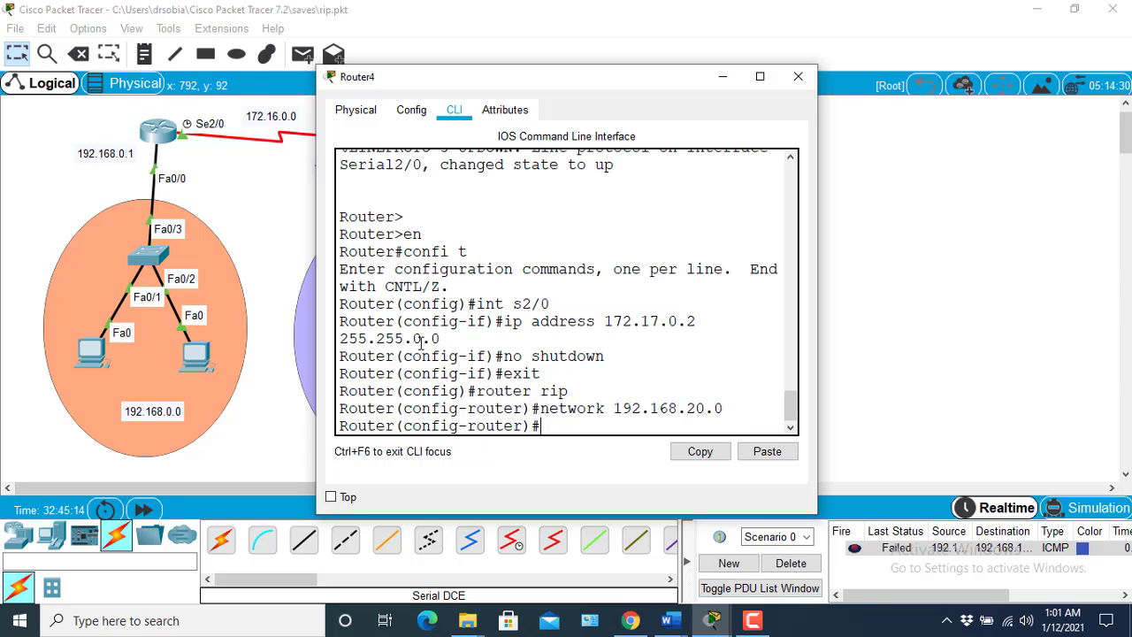
Add network 172.17.0.0 to the 192.168.20.1 router's RIP configuration and close its window
{"action": "key", "text": "Up"}
{"action": "key", "text": "BackSpace"}
{"action": "key", "text": "BackSpace"}
{"action": "key", "text": "BackSpace"}
{"action": "key", "text": "BackSpace"}
{"action": "key", "text": "BackSpace"}
{"action": "key", "text": "BackSpace"}
{"action": "key", "text": "BackSpace"}
{"action": "key", "text": "BackSpace"}
{"action": "key", "text": "BackSpace"}
{"action": "key", "text": "BackSpace"}
{"action": "key", "text": "BackSpace"}
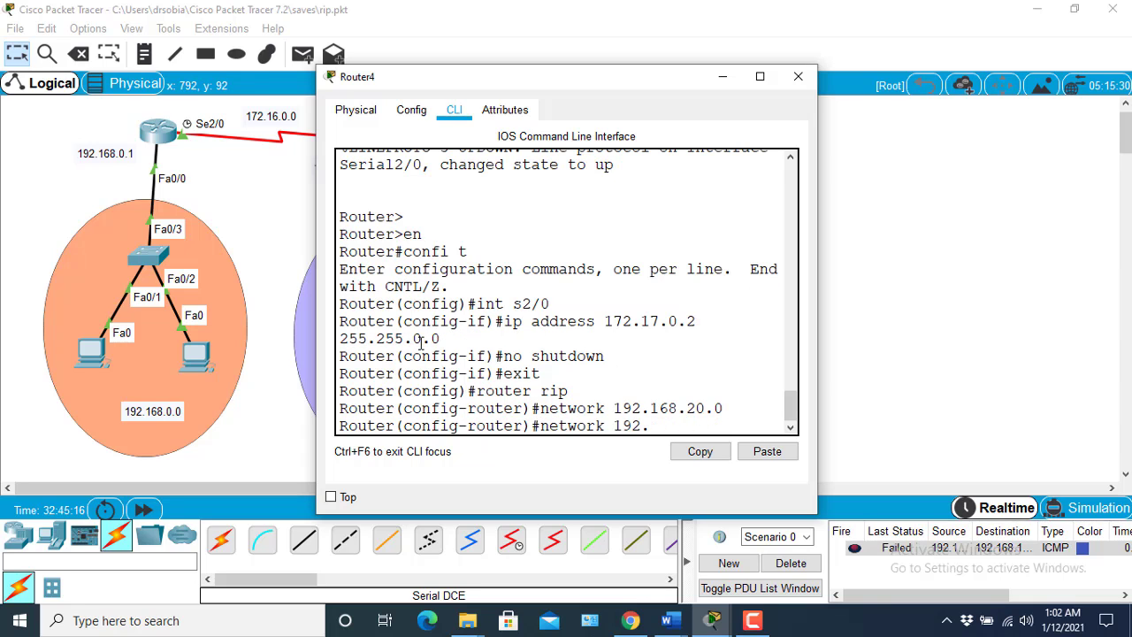
{"action": "type", "text": "72.17.0.0"}
{"action": "key", "text": "Return"}
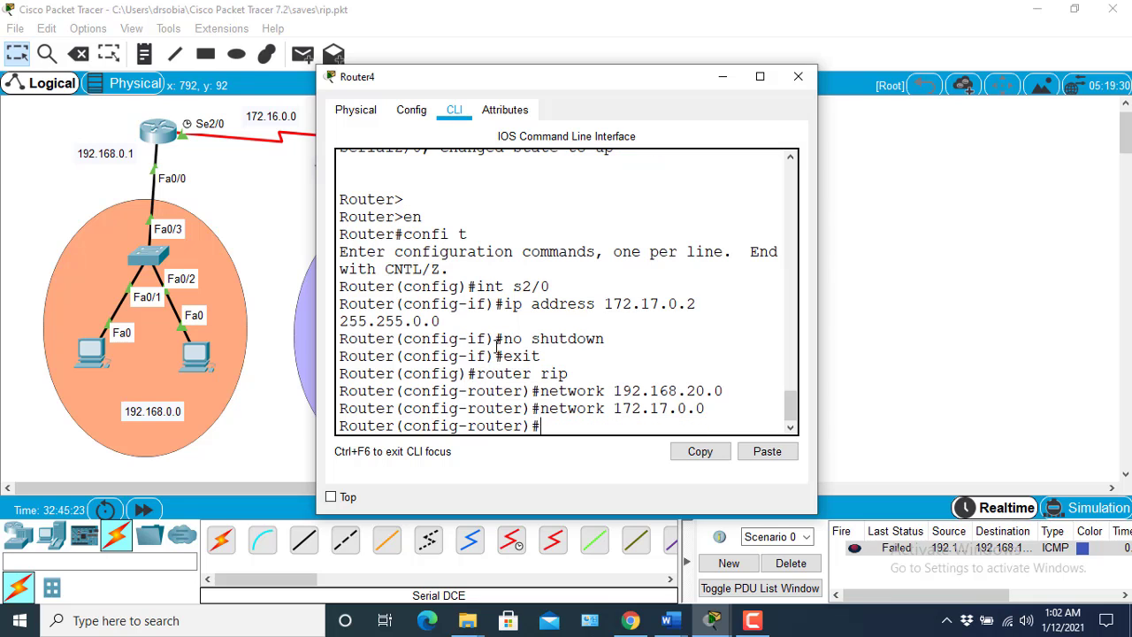
{"action": "left_click", "coordinate": [798, 76]}
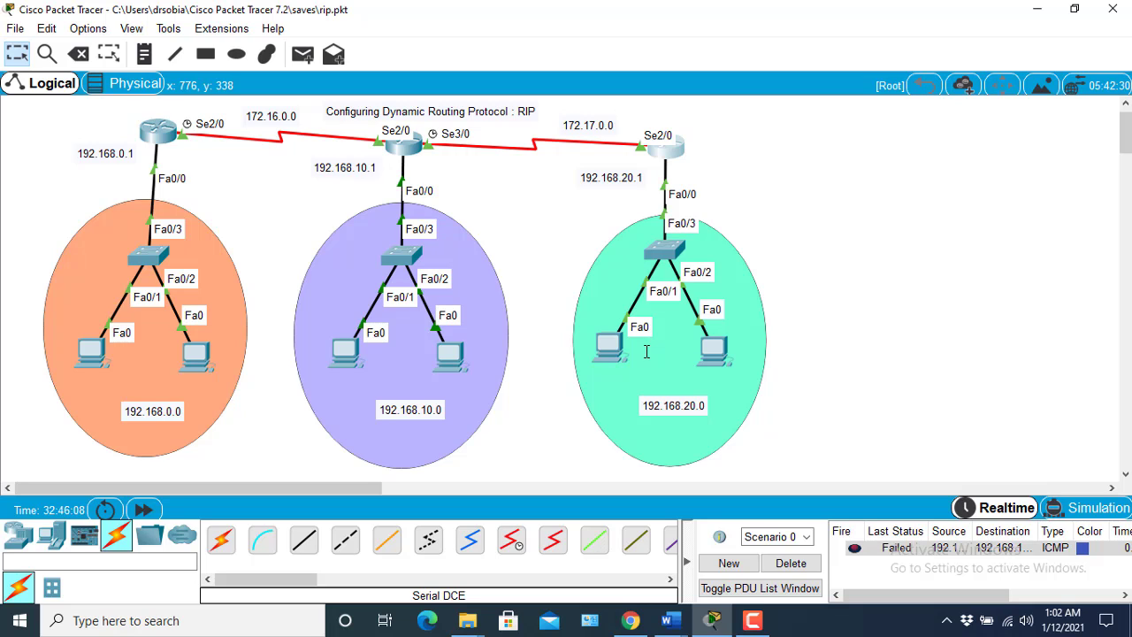
Delete the old PDU scenario results and send a simple PDU from the 192.168.0.0 network's Fa0/2 PC to the 192.168.10.0 network's Fa0/1 PC
{"action": "left_click", "coordinate": [799, 571]}
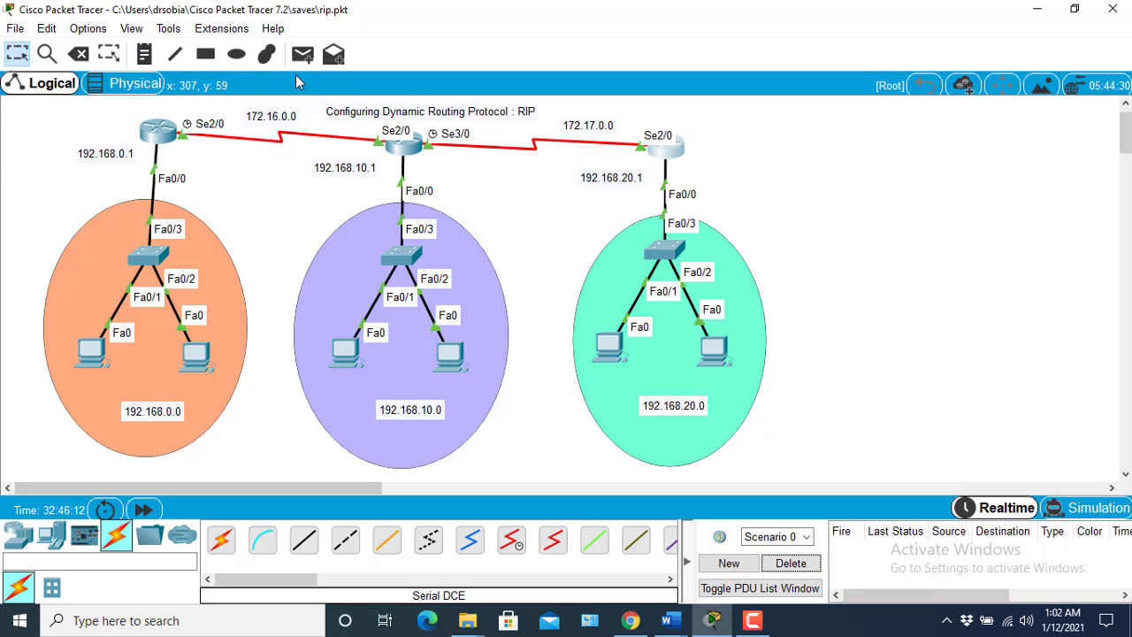
{"action": "left_click", "coordinate": [297, 58]}
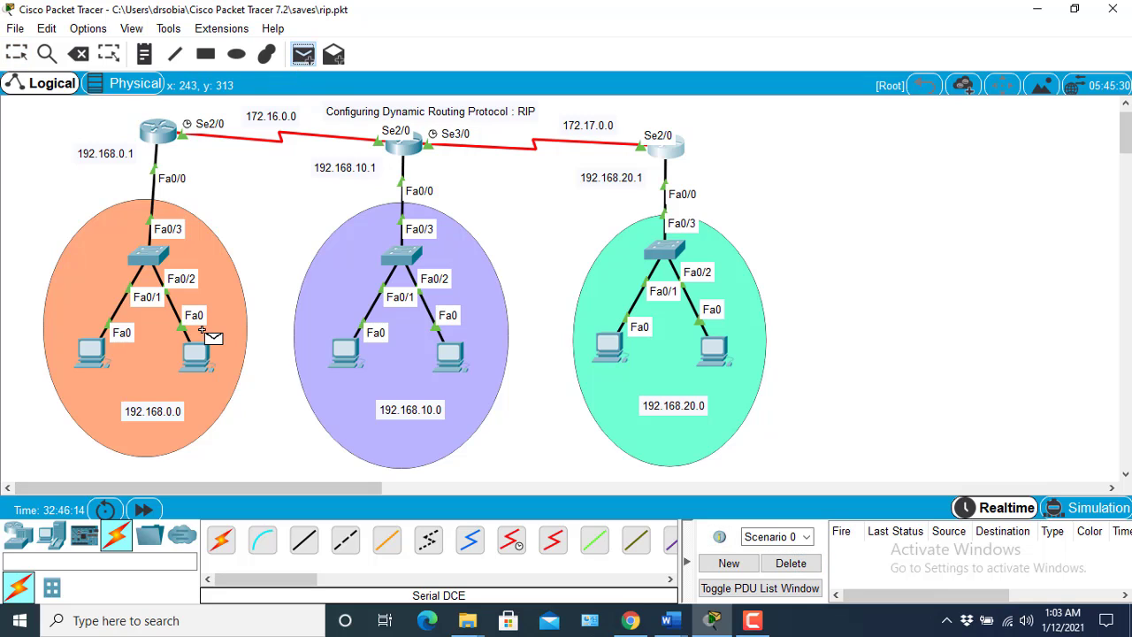
{"action": "left_click", "coordinate": [198, 355]}
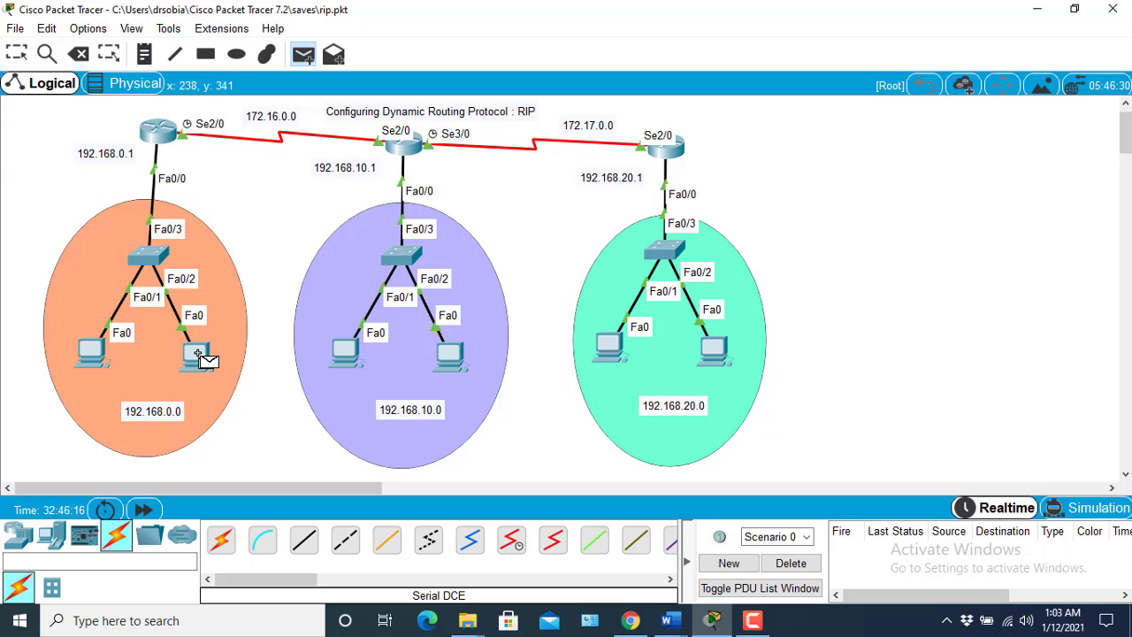
{"action": "left_click", "coordinate": [342, 351]}
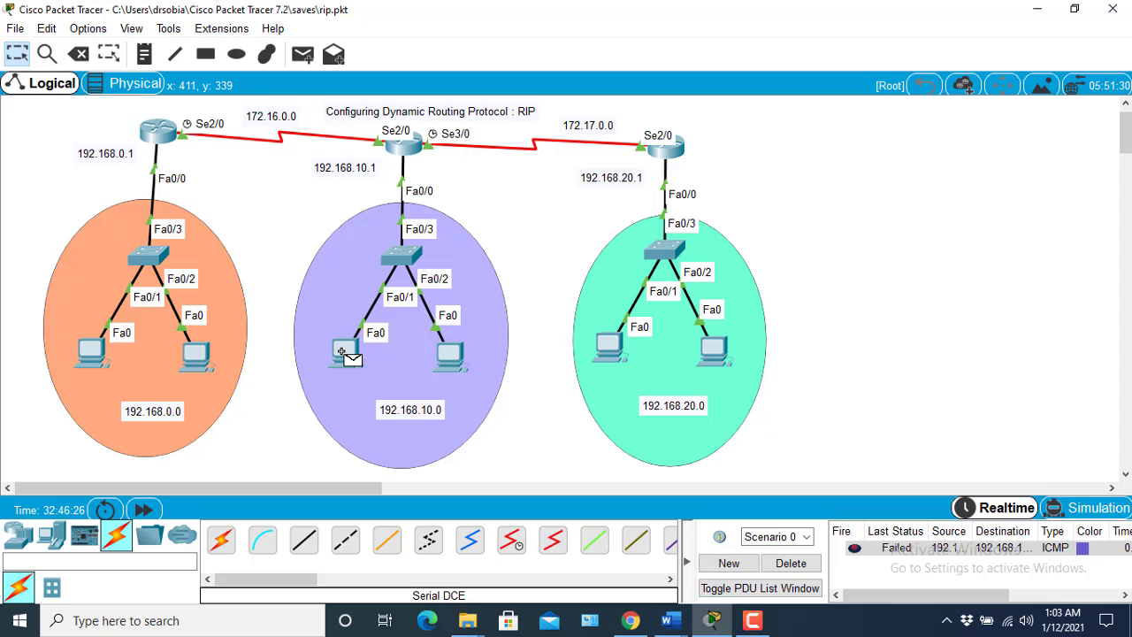
Repeat the simple PDU test from the 192.168.0.0 network's Fa0/2 PC to the 192.168.10.0 network's Fa0/1 PC three more times
{"action": "left_click", "coordinate": [305, 59]}
{"action": "left_click", "coordinate": [202, 356]}
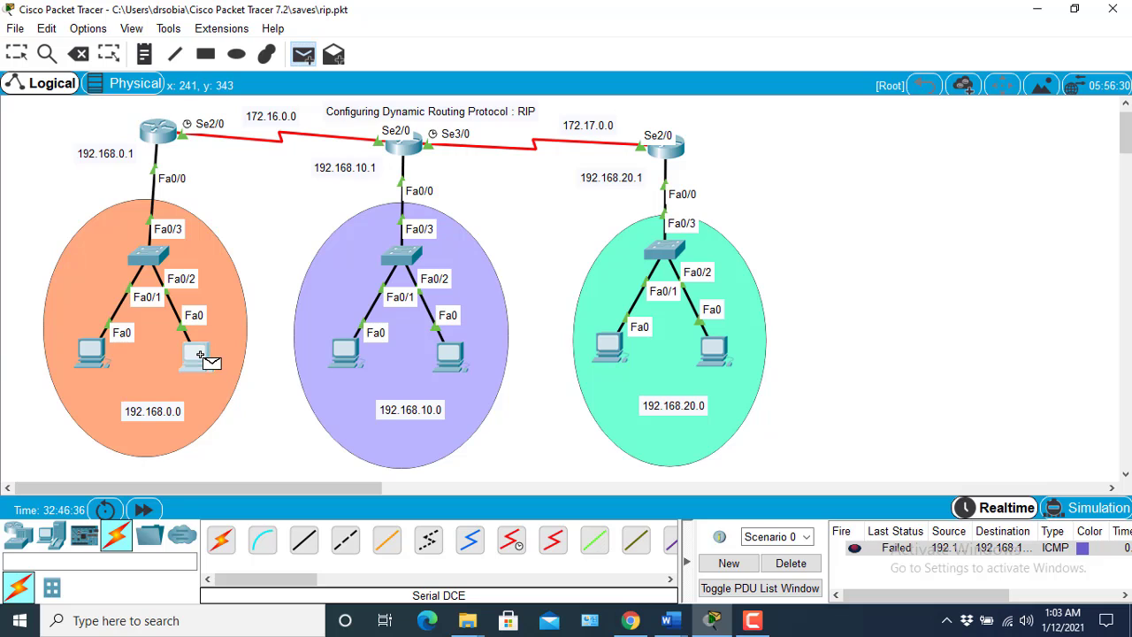
{"action": "left_click", "coordinate": [338, 352]}
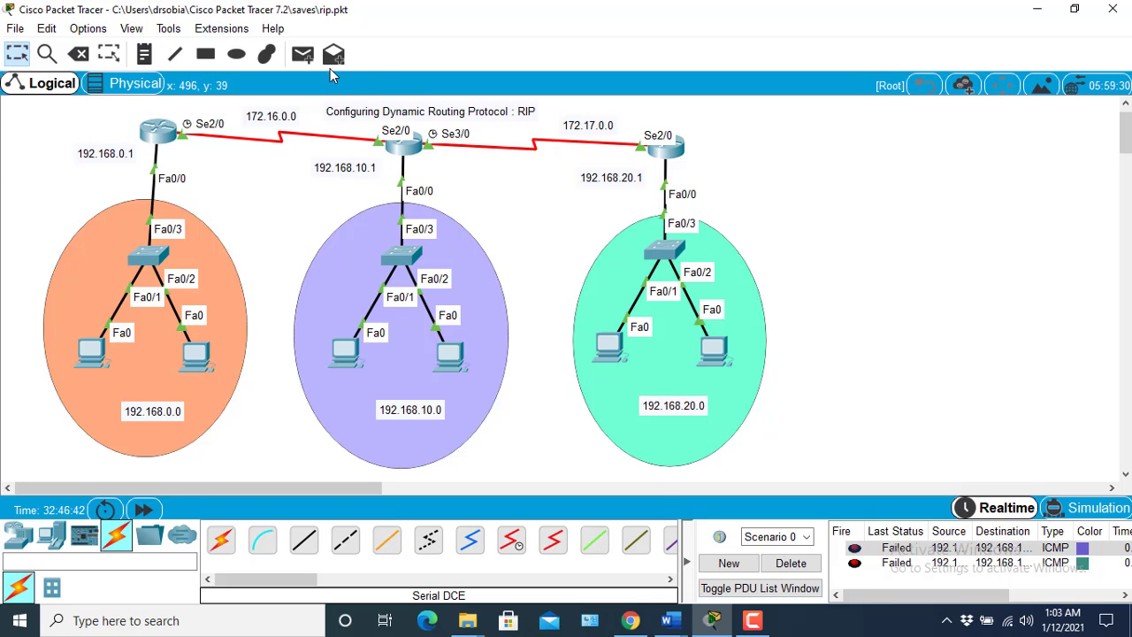
{"action": "left_click", "coordinate": [303, 55]}
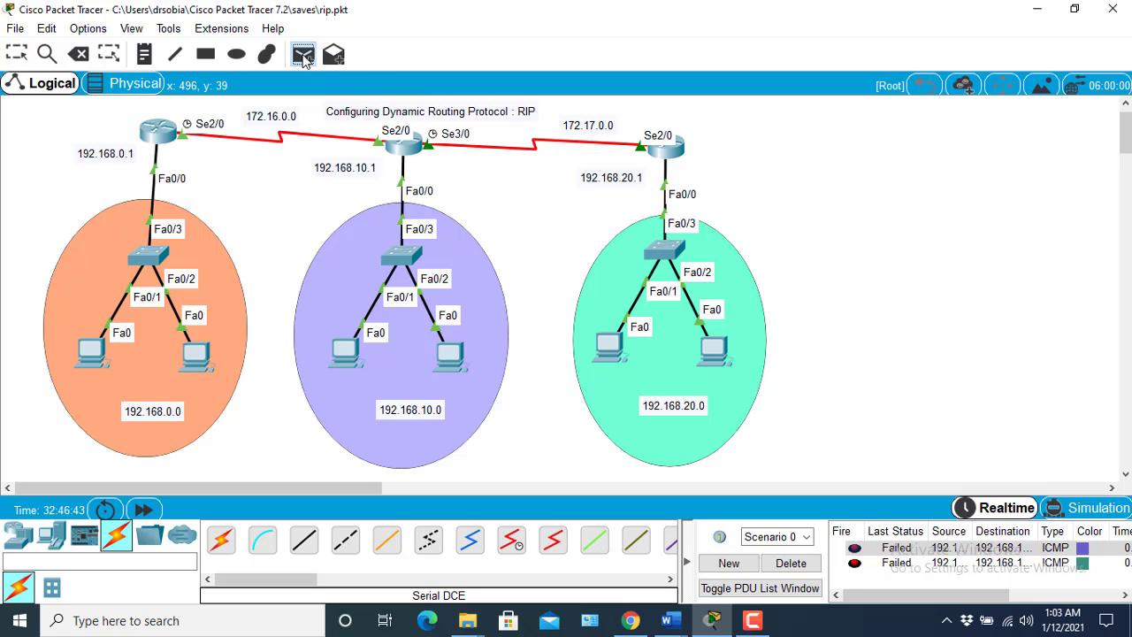
{"action": "left_click", "coordinate": [197, 352]}
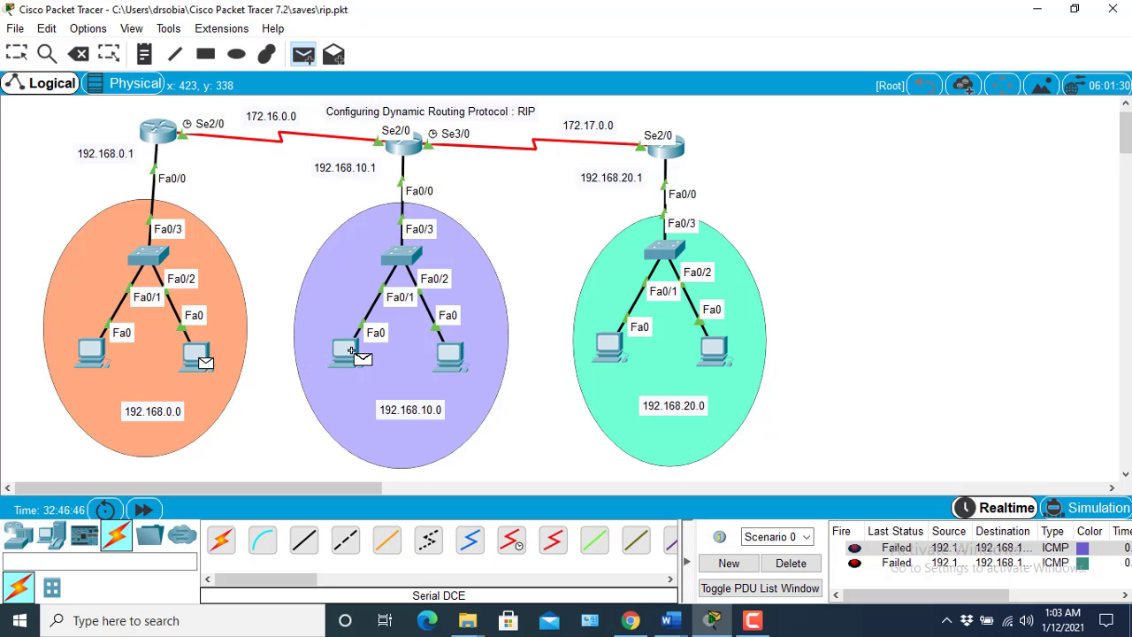
{"action": "left_click", "coordinate": [350, 353]}
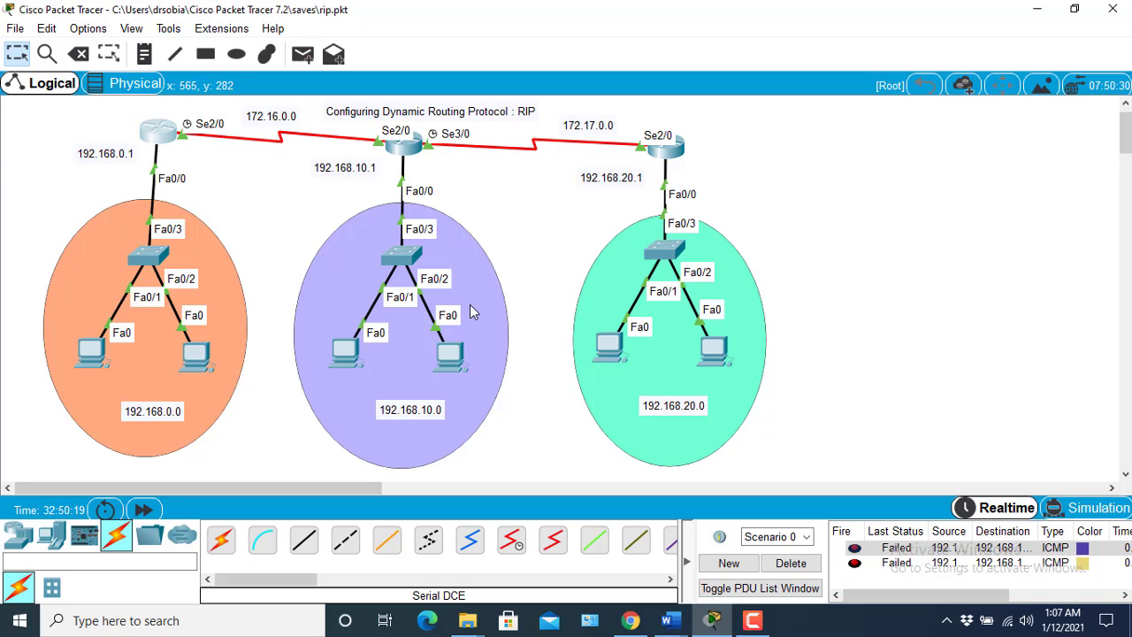
{"action": "left_click", "coordinate": [303, 56]}
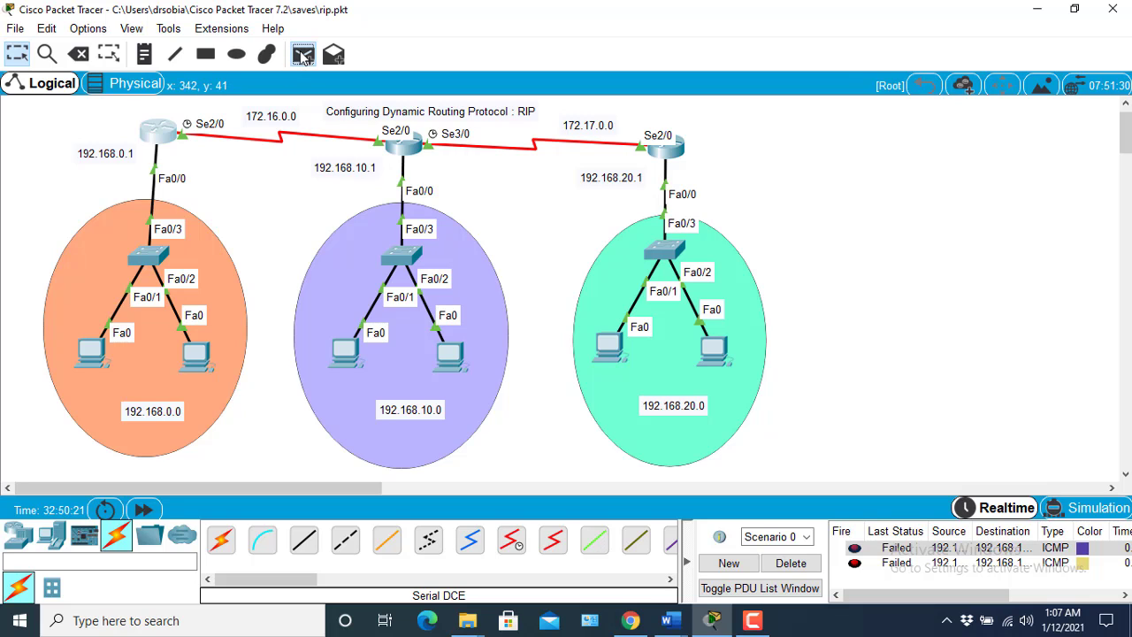
{"action": "left_click", "coordinate": [191, 356]}
{"action": "left_click", "coordinate": [346, 352]}
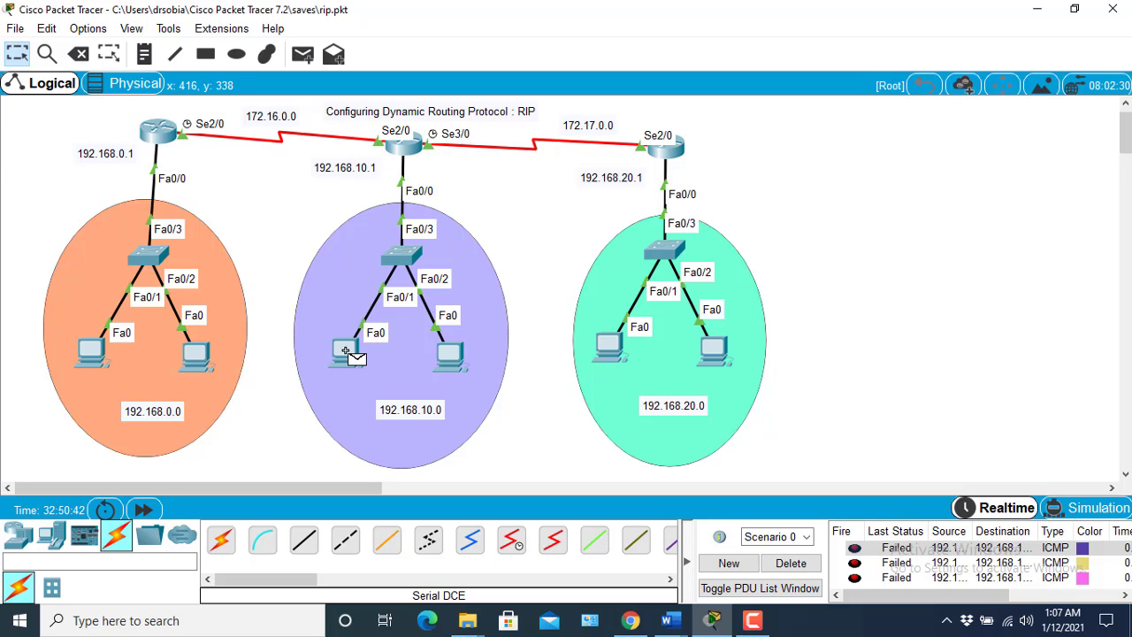
{"action": "key", "text": "Escape"}
Open the 192.168.0.1 router's RIP routing settings and check the listed network addresses
{"action": "left_click", "coordinate": [159, 140]}
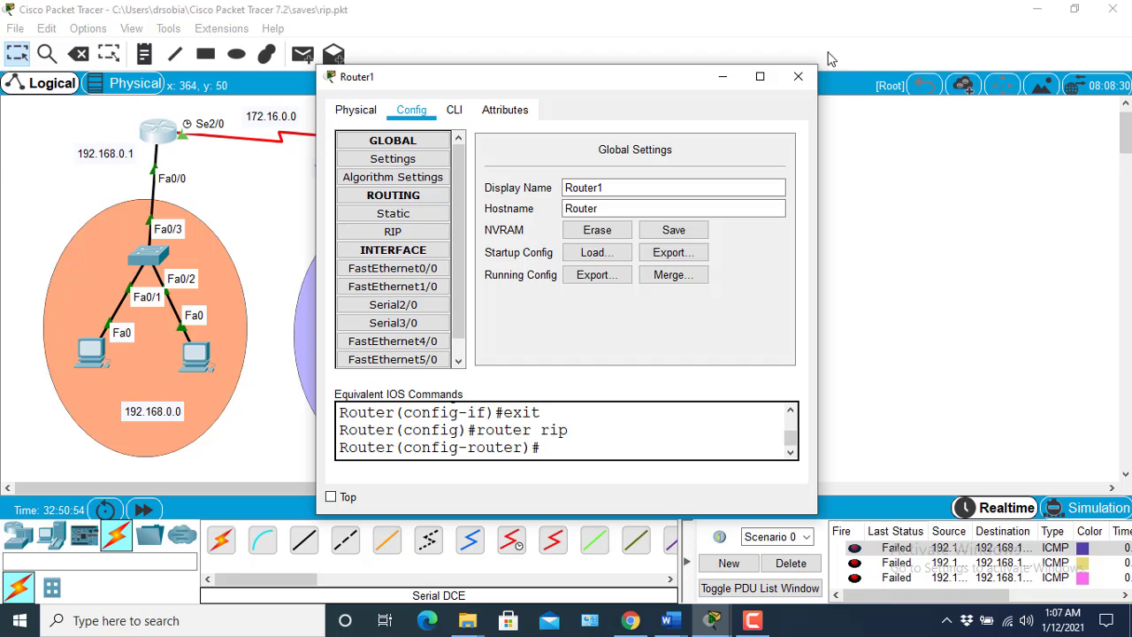
{"action": "left_click", "coordinate": [798, 76]}
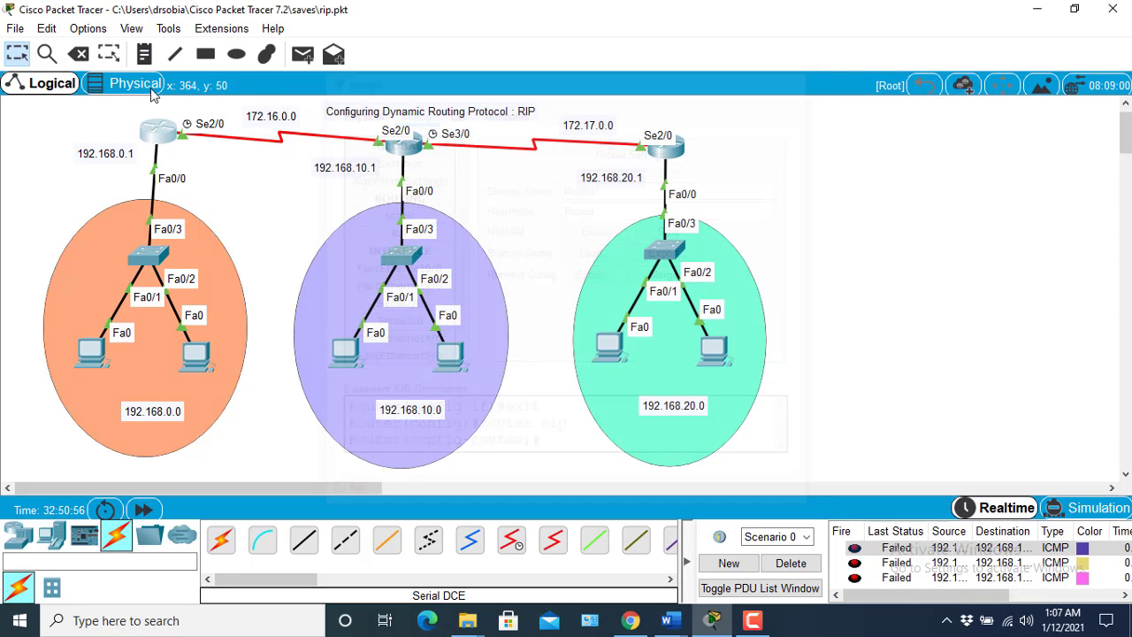
{"action": "left_click", "coordinate": [163, 133]}
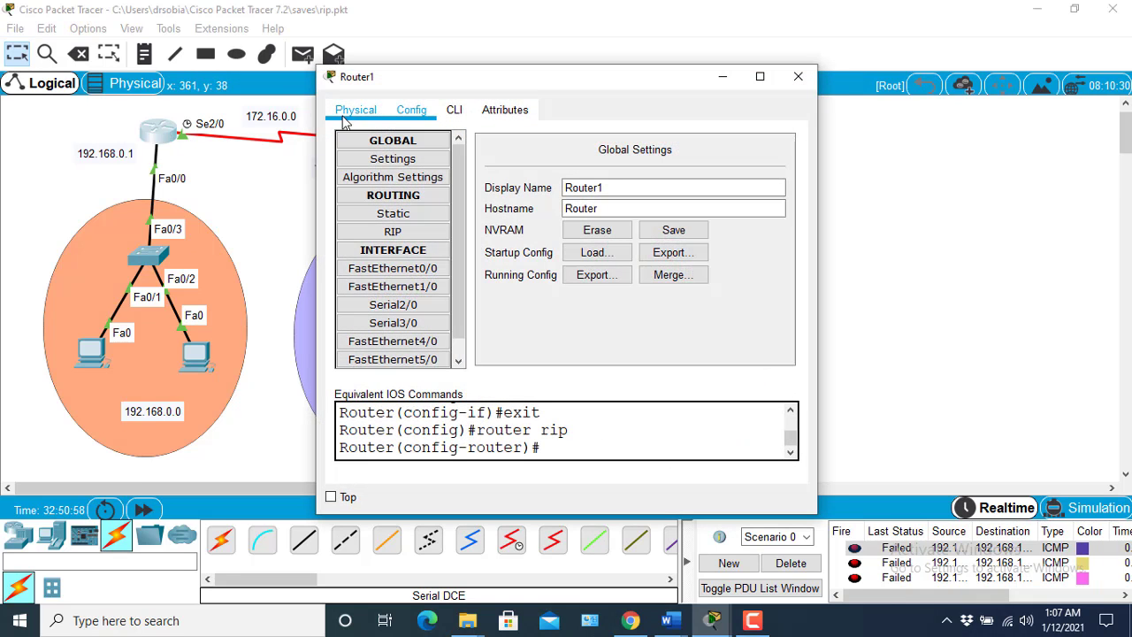
{"action": "left_click", "coordinate": [382, 232]}
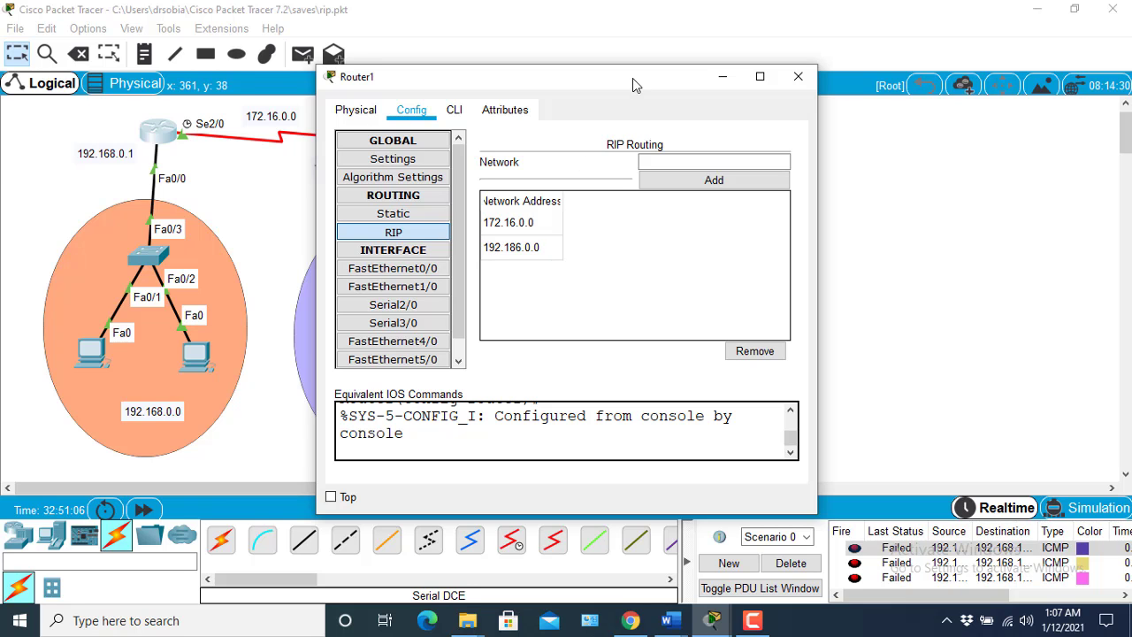
{"action": "left_click_drag", "start_coordinate": [632, 78], "coordinate": [769, 122]}
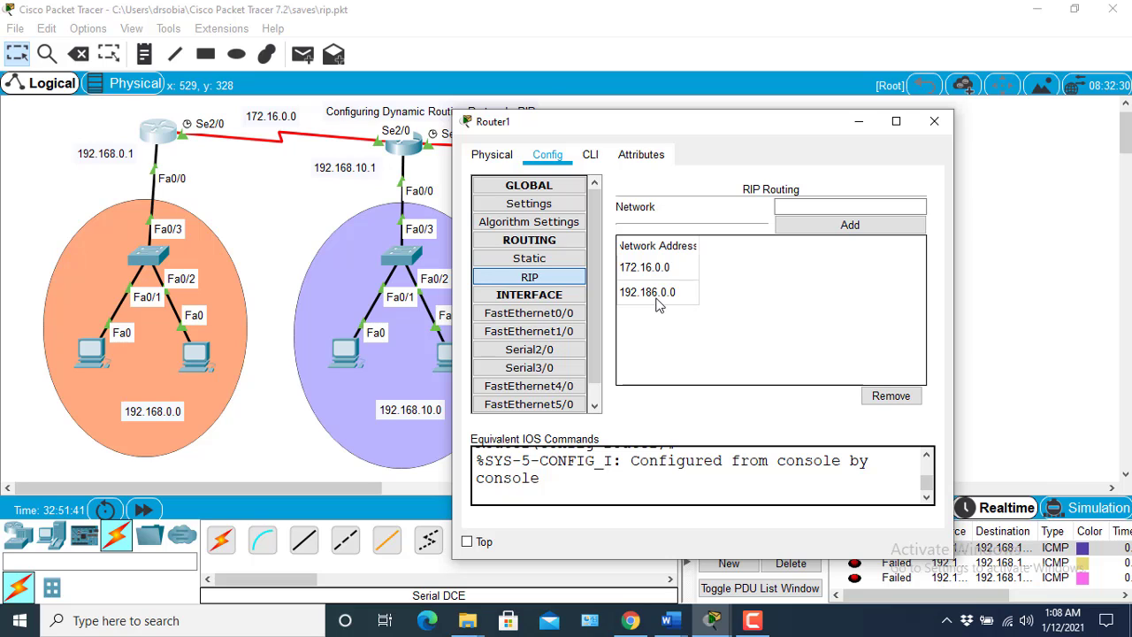
Remove the mistyped network 192.186.0.0 from the 192.168.0.1 router's RIP configuration using its command line
{"action": "left_click", "coordinate": [595, 160]}
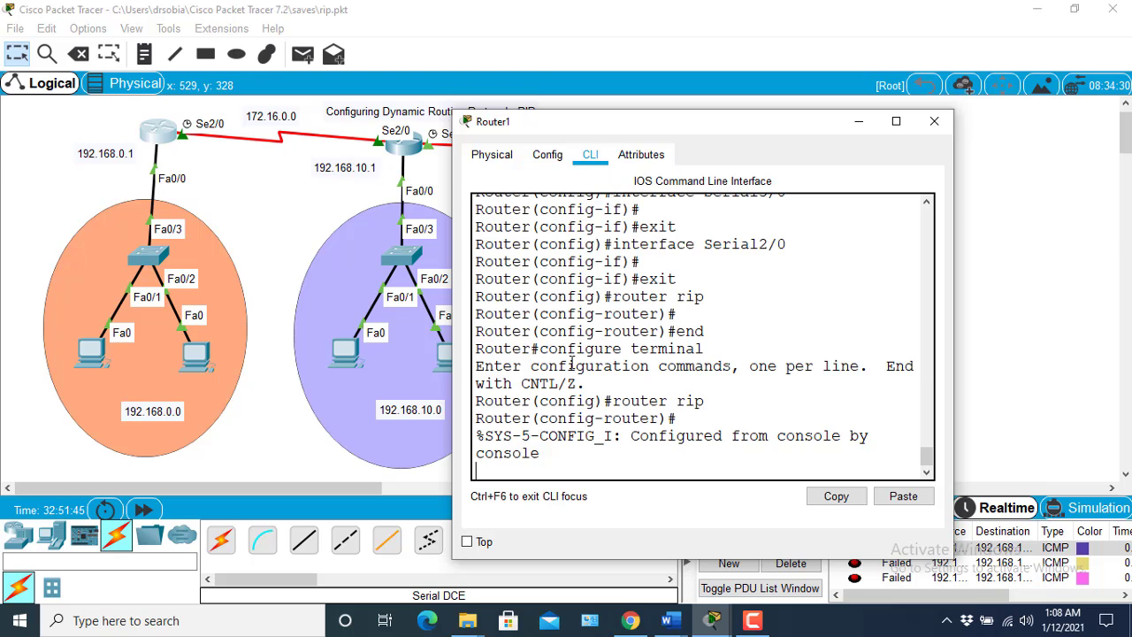
{"action": "key", "text": "Return"}
{"action": "key", "text": "Return"}
{"action": "key", "text": "Return"}
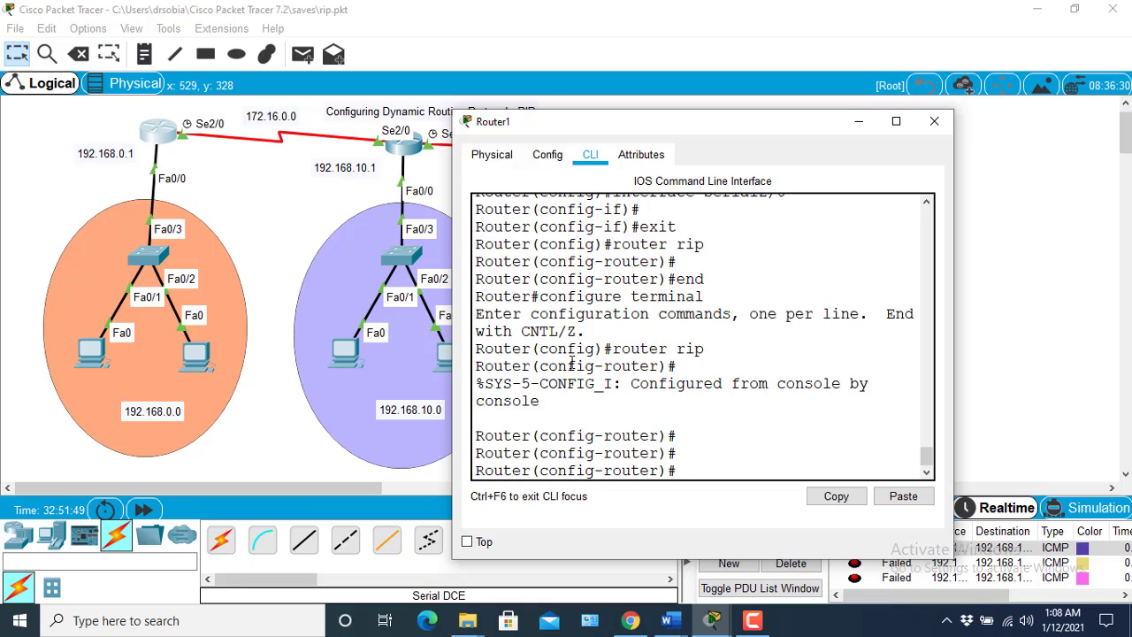
{"action": "type", "text": "no"}
{"action": "key", "text": "BackSpace"}
{"action": "key", "text": "BackSpace"}
{"action": "type", "text": "net"}
{"action": "type", "text": "work"}
{"action": "type", "text": "no"}
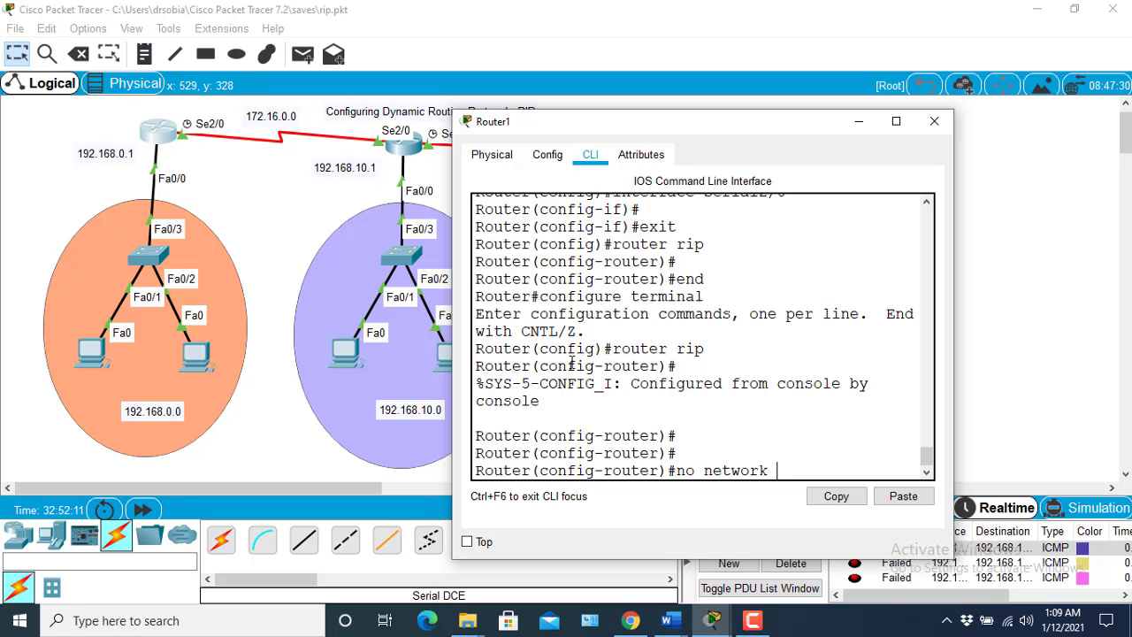
{"action": "key", "text": "End"}
{"action": "type", "text": "192.186"}
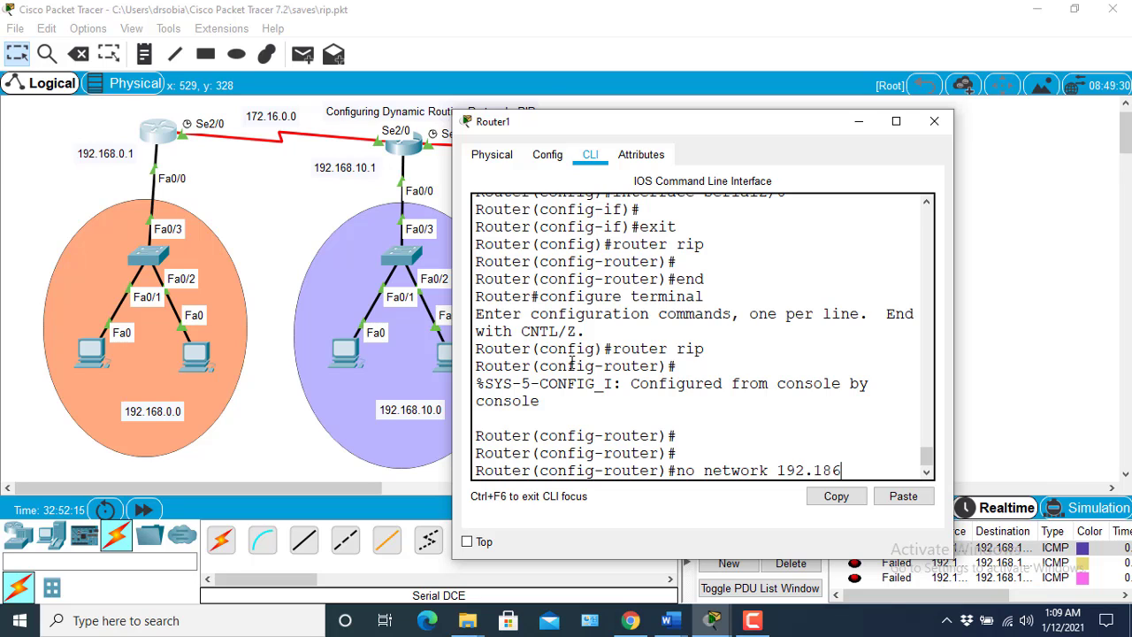
{"action": "type", "text": ".0.0"}
{"action": "key", "text": "Return"}
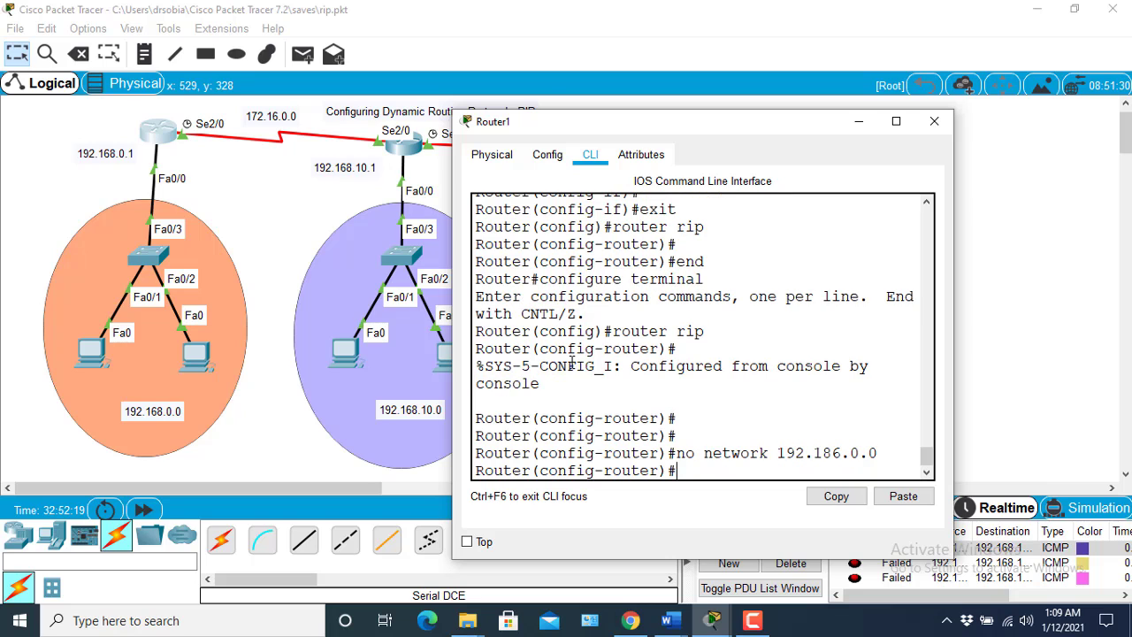
Add network 192.168.0.0 to the 192.168.0.1 router's RIP configuration
{"action": "type", "text": "network 192.168"}
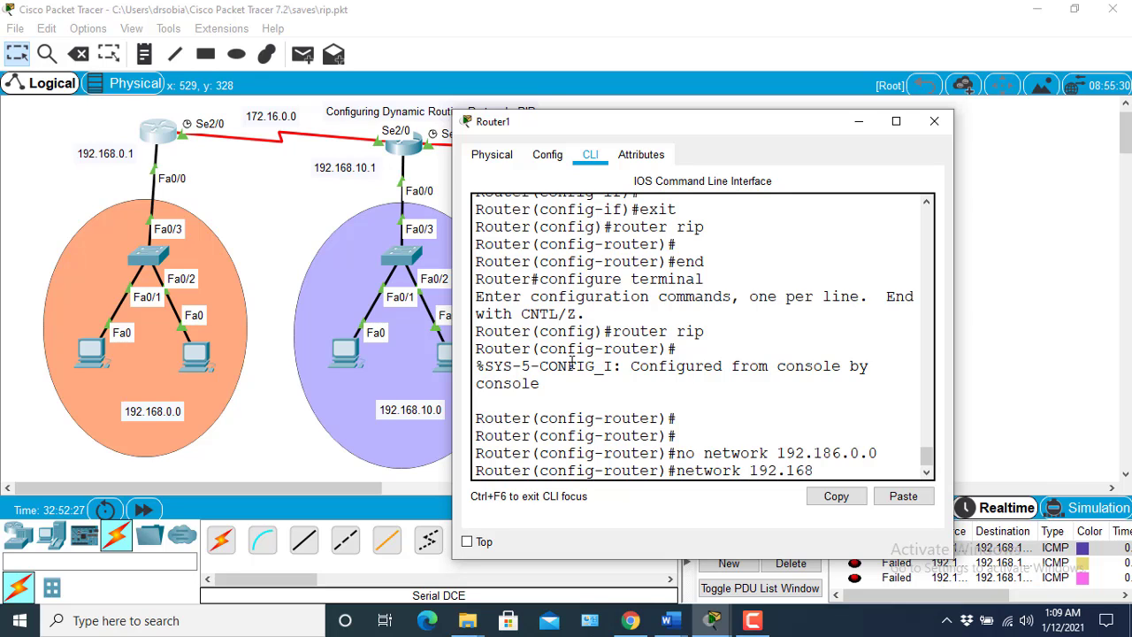
{"action": "type", "text": ".0.0"}
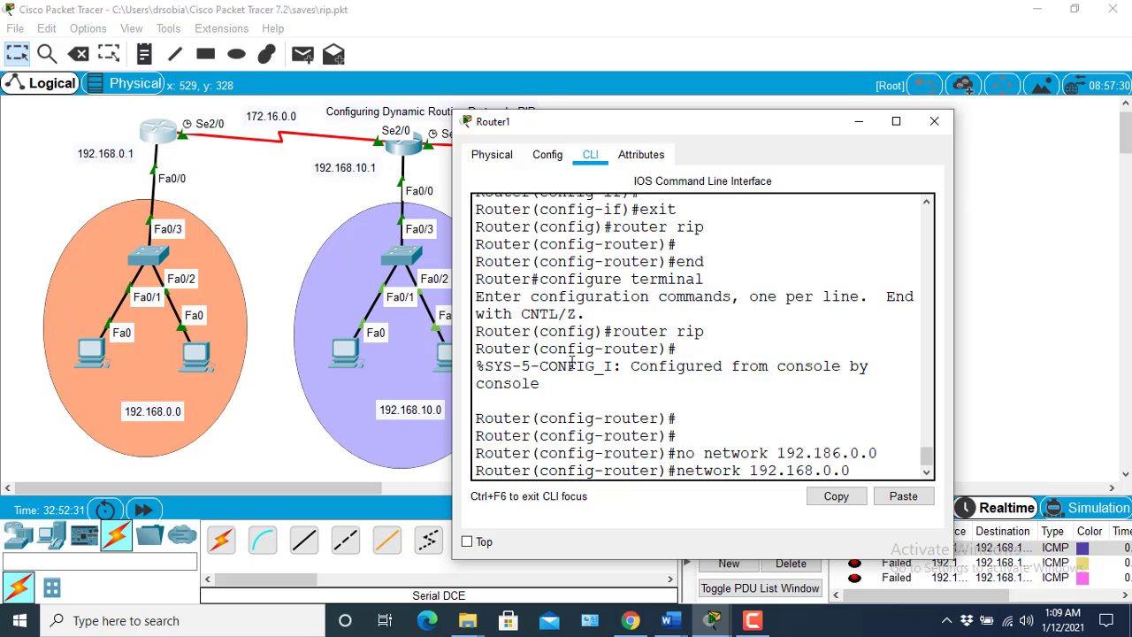
{"action": "key", "text": "Return"}
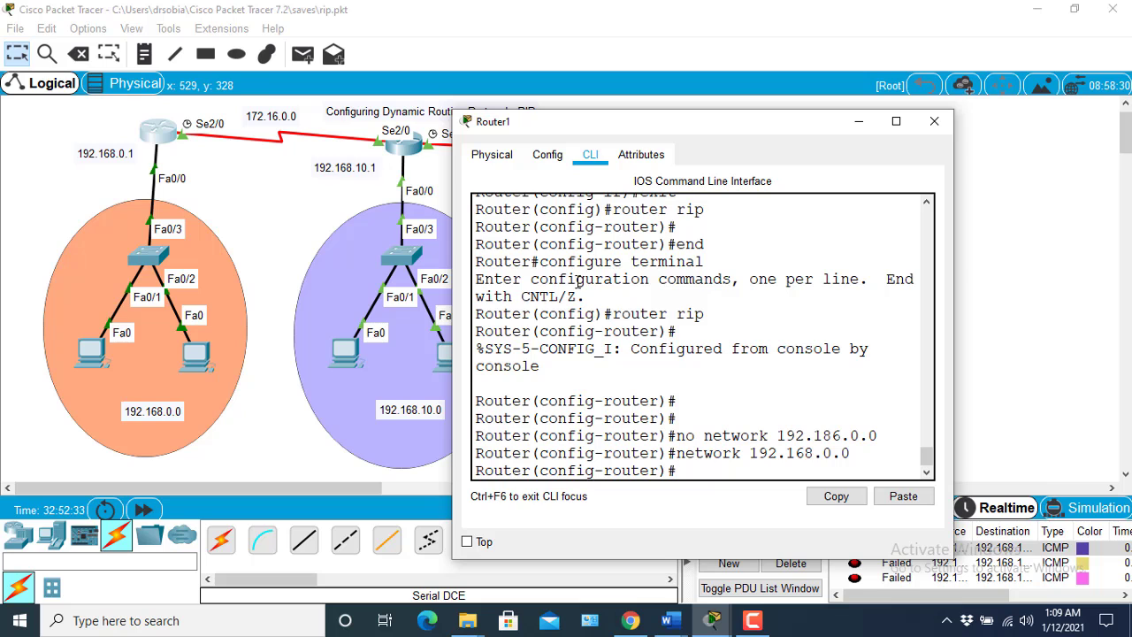
Check the network addresses in the 192.168.0.1 router's RIP settings, and delete the existing PDU tests from Scenario 0
{"action": "left_click", "coordinate": [486, 157]}
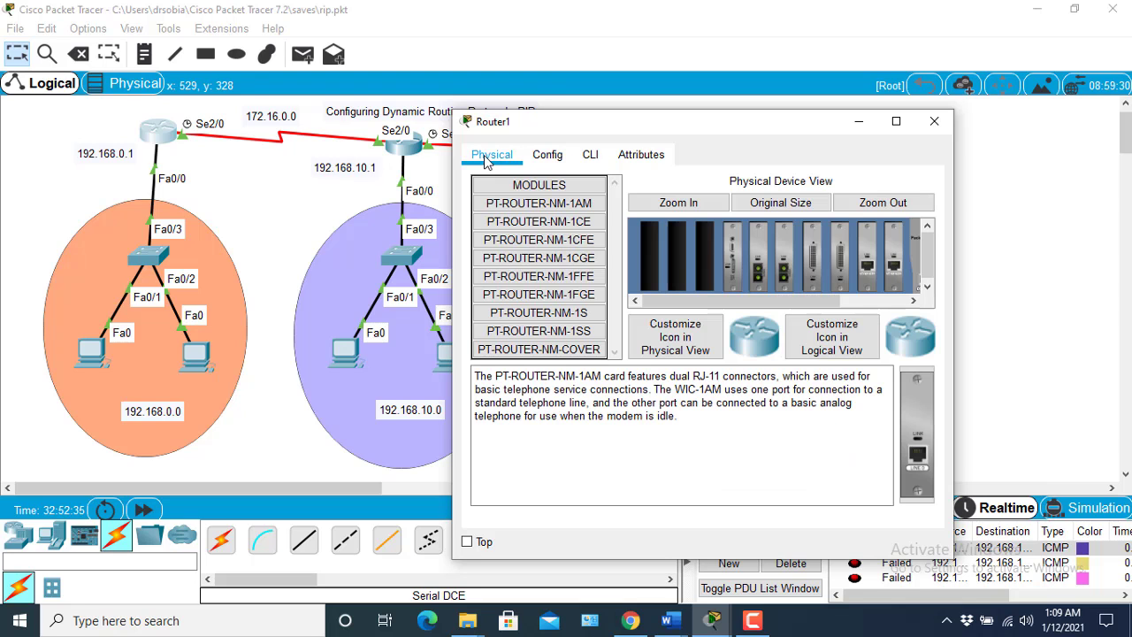
{"action": "left_click", "coordinate": [551, 154]}
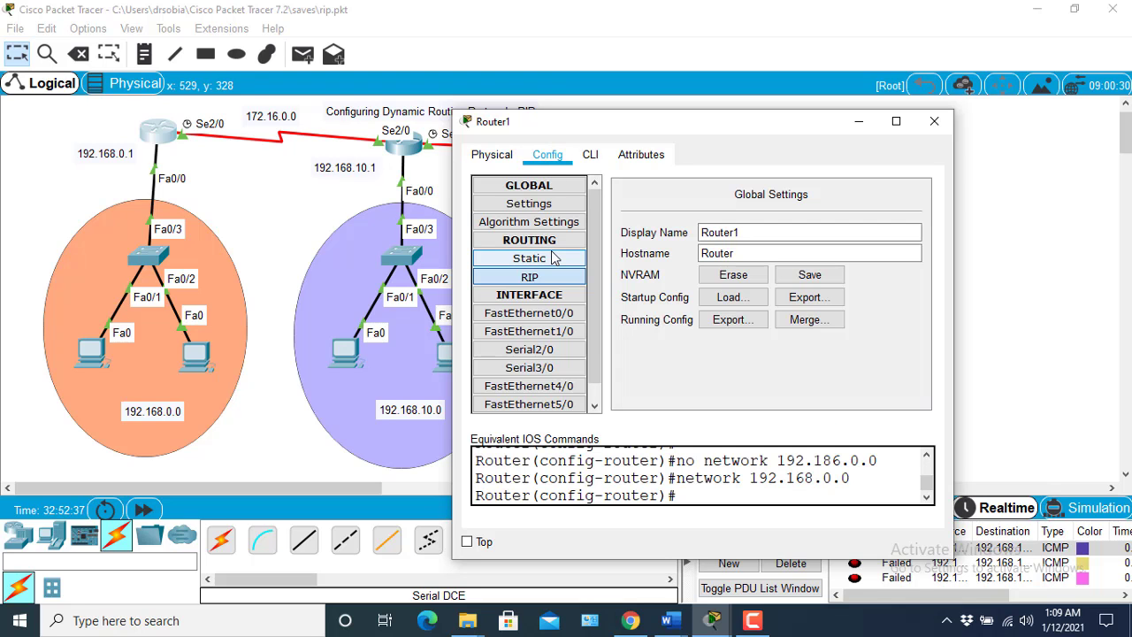
{"action": "left_click", "coordinate": [543, 279]}
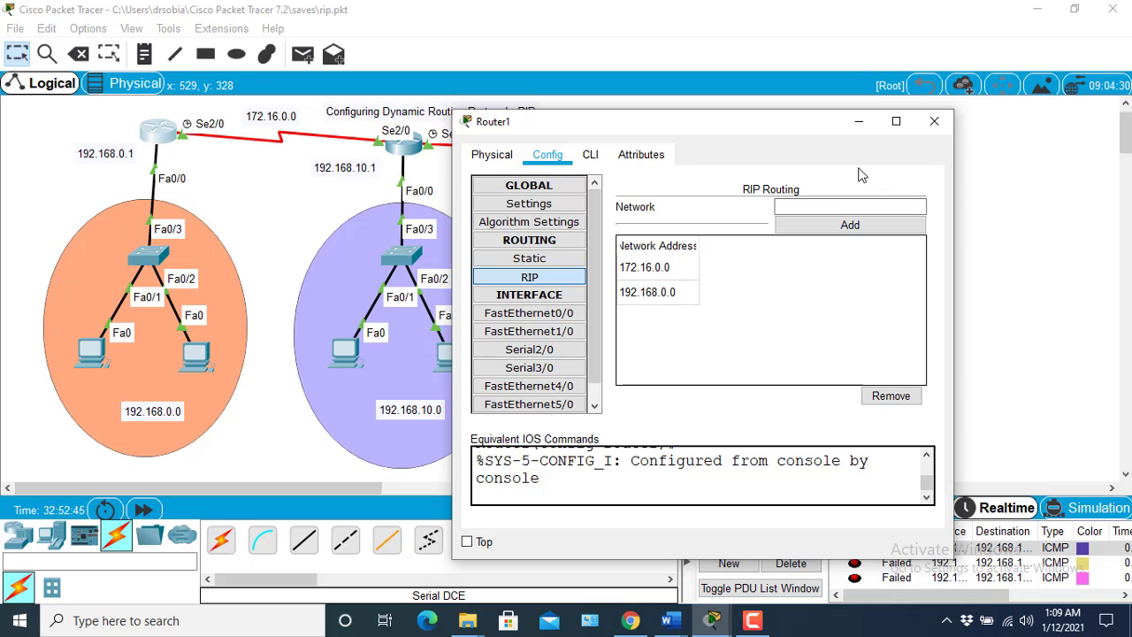
{"action": "left_click", "coordinate": [934, 123]}
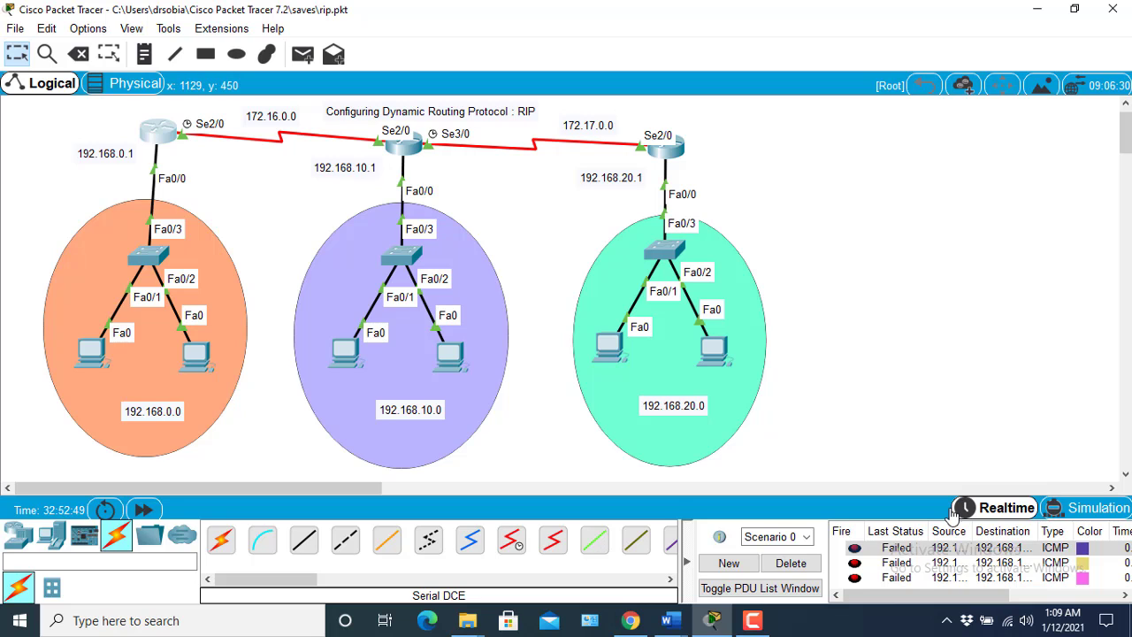
{"action": "left_click", "coordinate": [788, 564]}
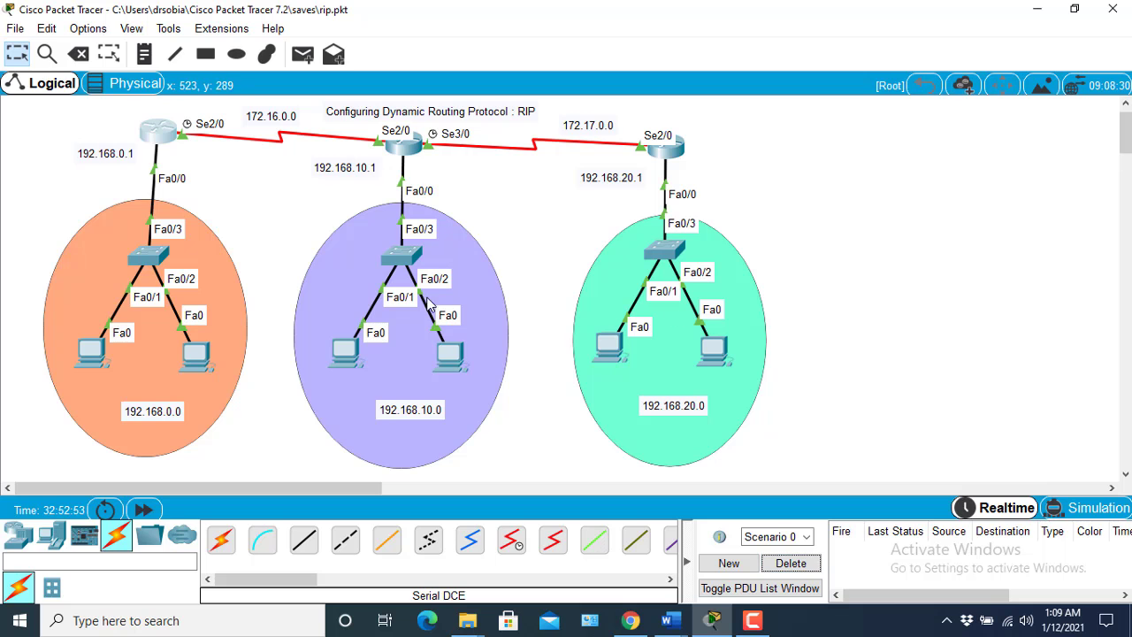
Check the network addresses listed in the RIP settings of the 192.168.10.1 and 192.168.20.1 routers
{"action": "left_click", "coordinate": [407, 152]}
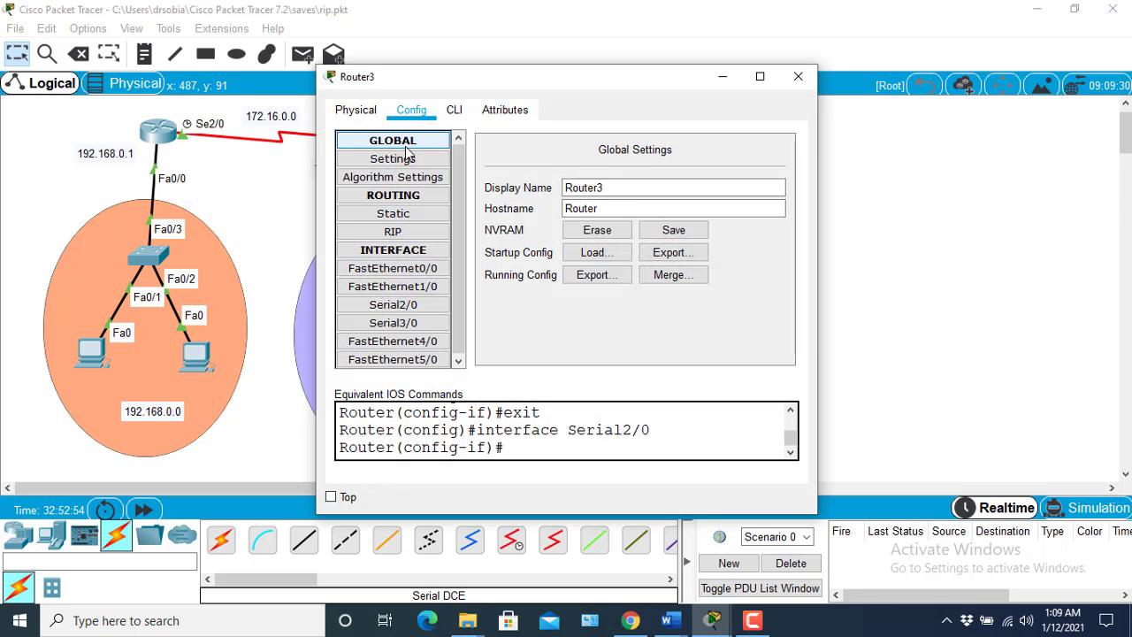
{"action": "left_click", "coordinate": [399, 231]}
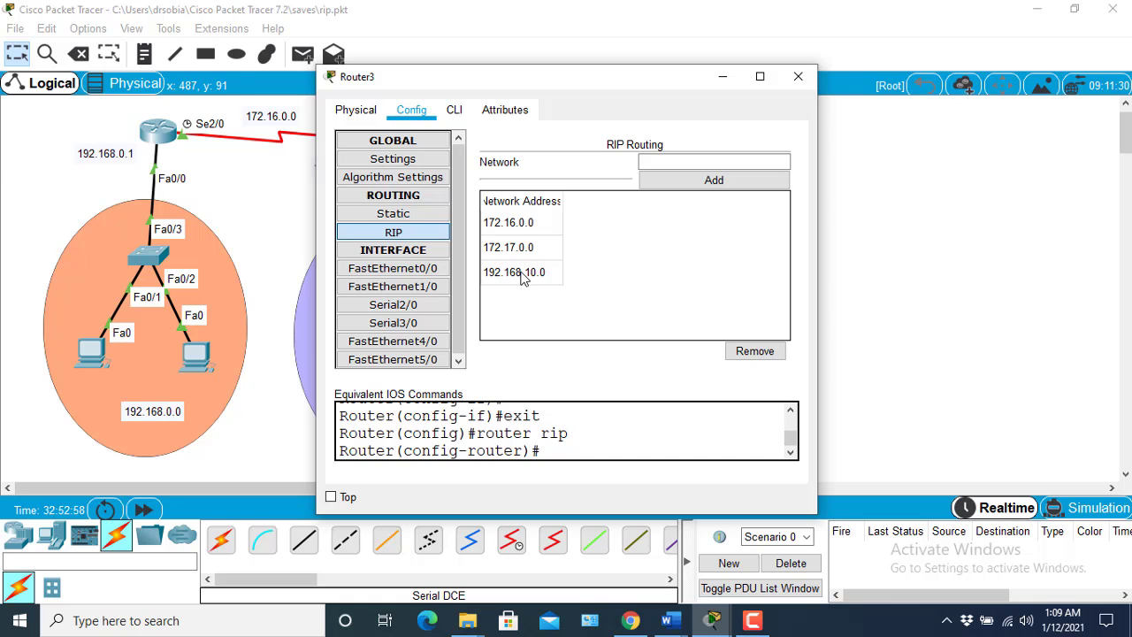
{"action": "left_click", "coordinate": [798, 76]}
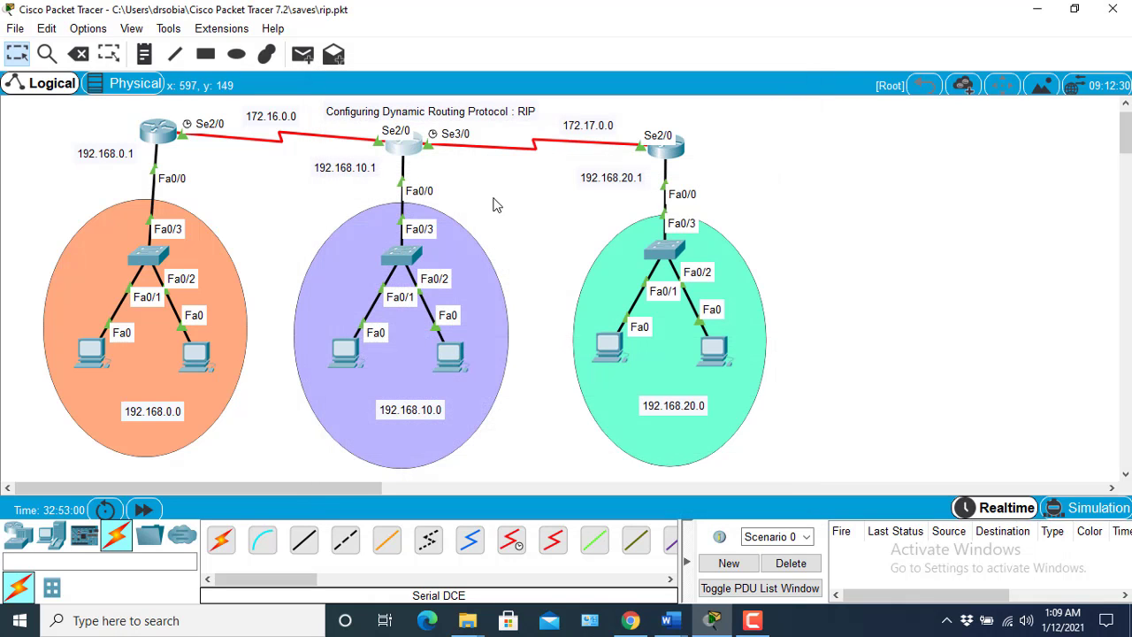
{"action": "left_click", "coordinate": [675, 157]}
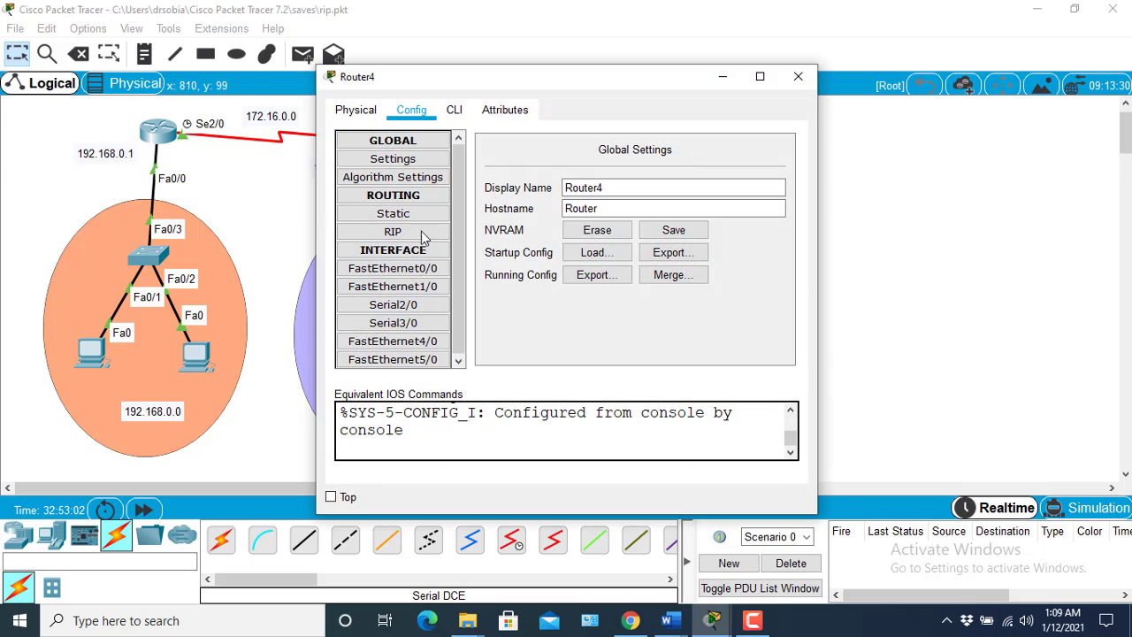
{"action": "left_click", "coordinate": [415, 236]}
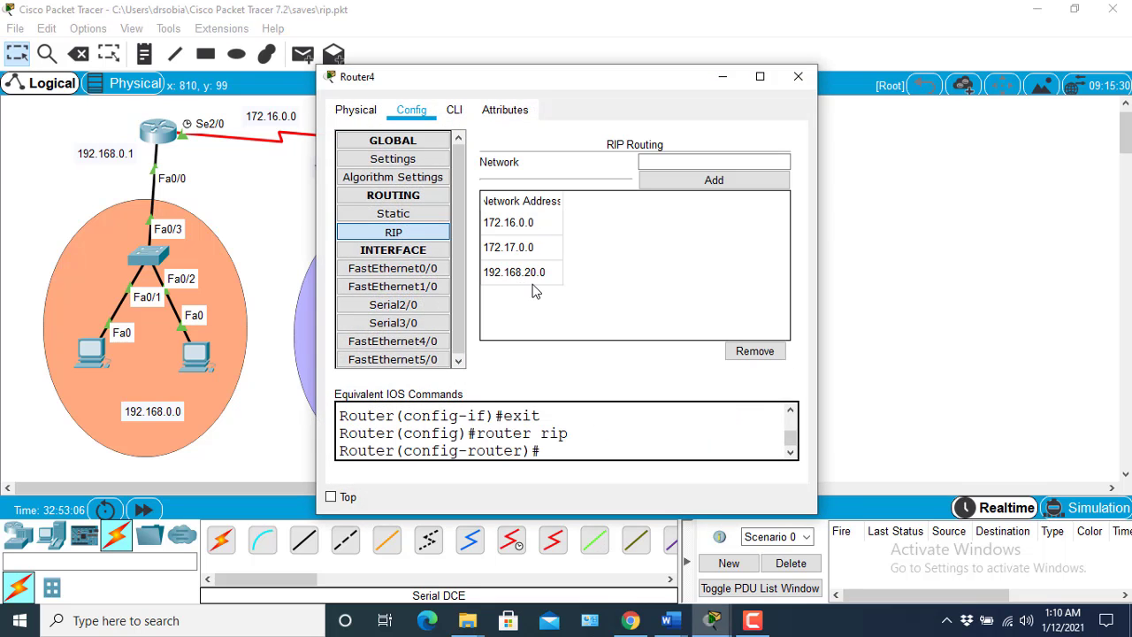
{"action": "left_click", "coordinate": [798, 76]}
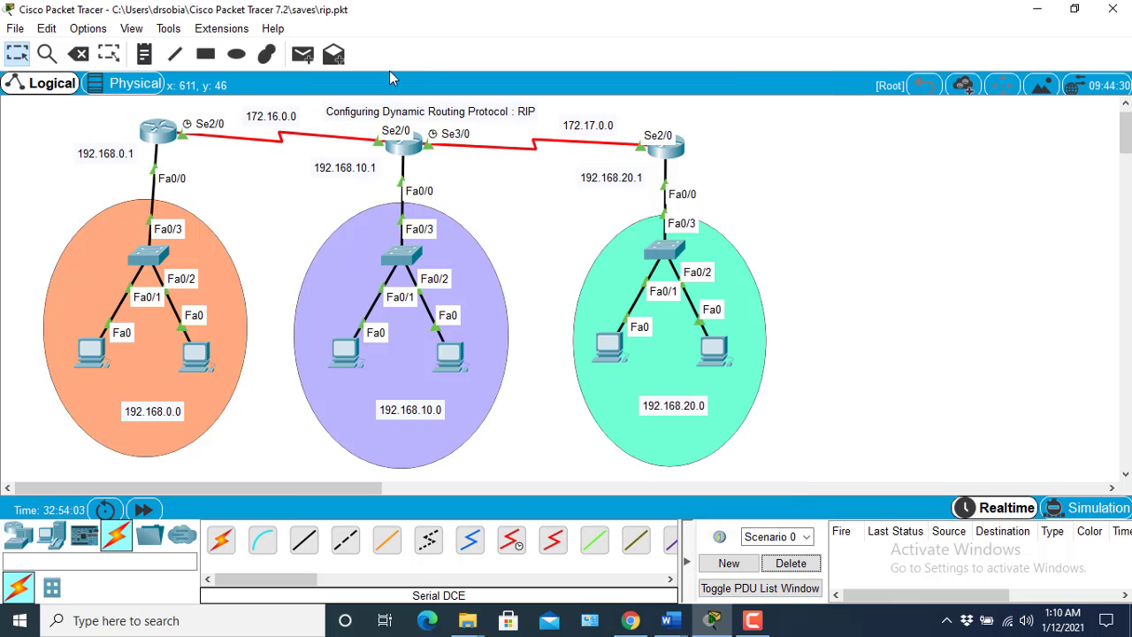
Send simple PDUs from the 192.168.0.0 network's Fa0/2 PC to both PCs of the 192.168.10.0 network
{"action": "left_click", "coordinate": [303, 54]}
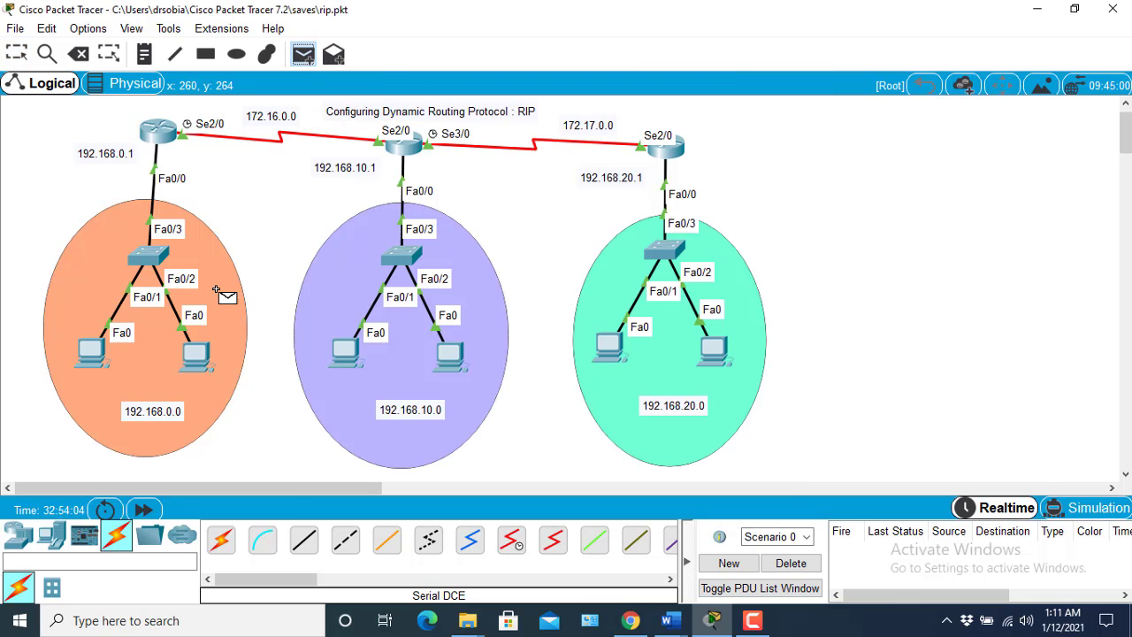
{"action": "left_click", "coordinate": [193, 356]}
{"action": "left_click", "coordinate": [348, 351]}
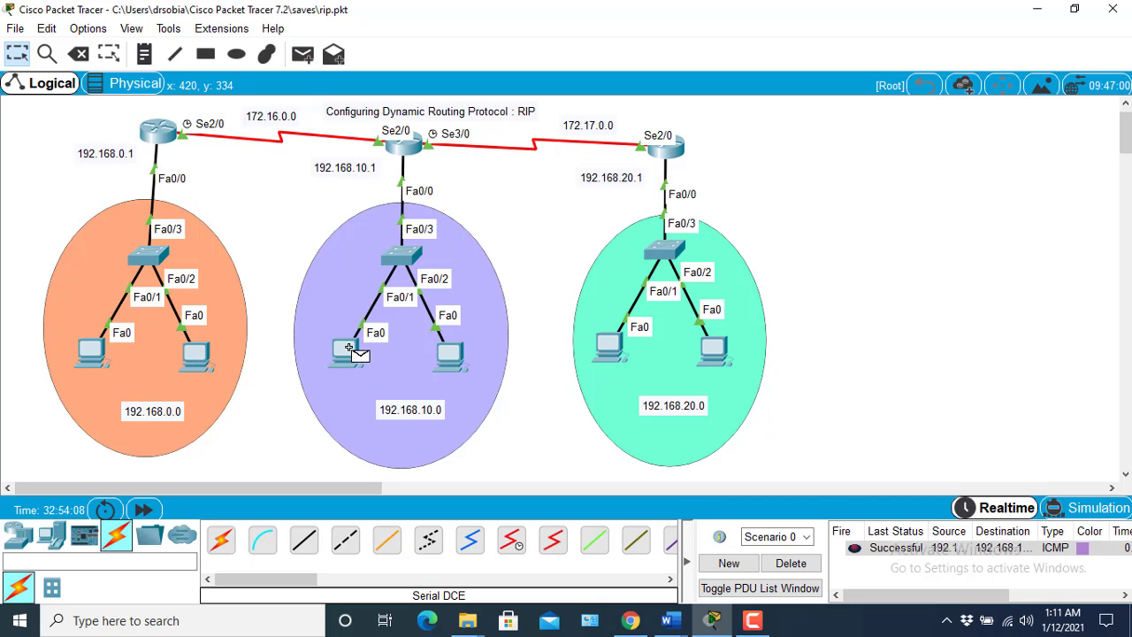
{"action": "left_click", "coordinate": [302, 54]}
{"action": "left_click", "coordinate": [195, 357]}
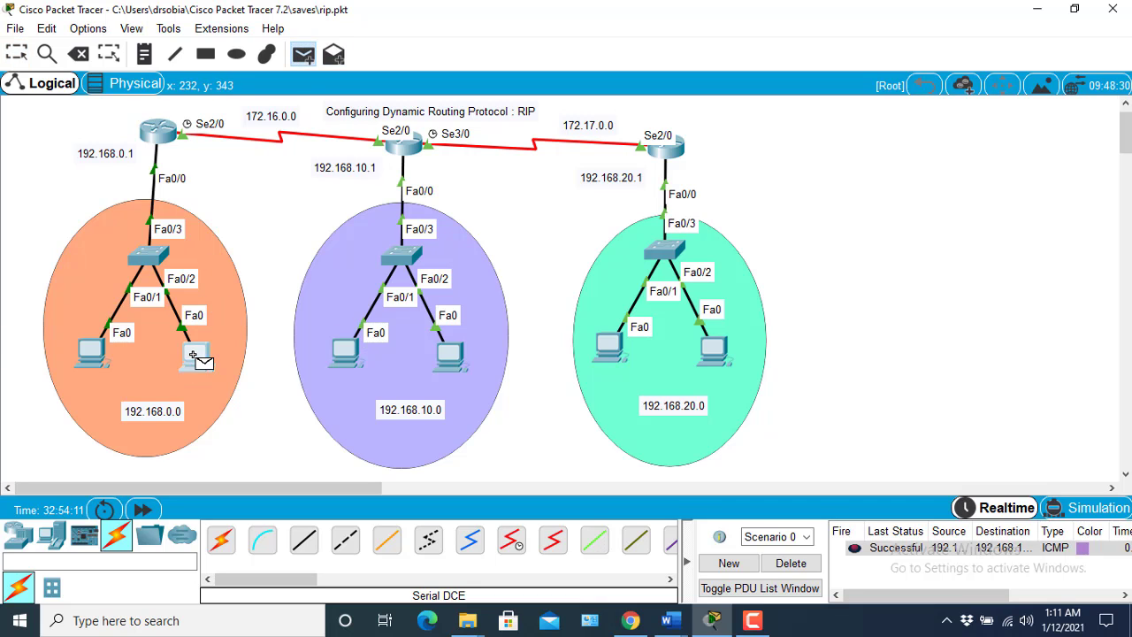
{"action": "left_click", "coordinate": [452, 353]}
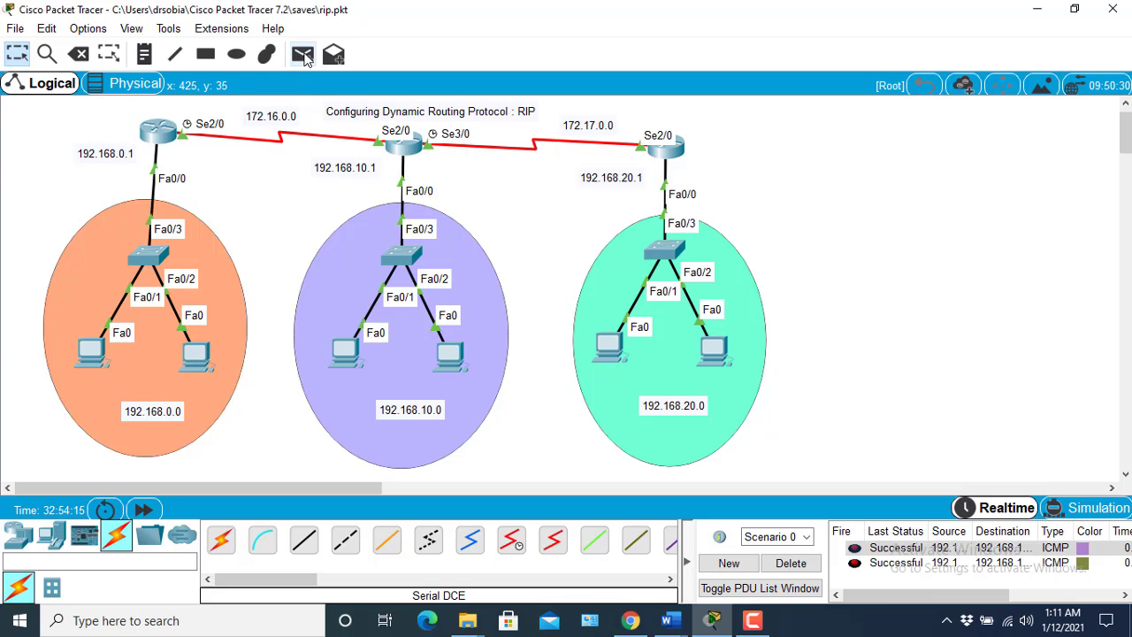
Send simple PDUs to the 192.168.20.0 network's Fa0/1 PC from the Fa0/2 PCs of the 192.168.0.0 and 192.168.10.0 networks
{"action": "left_click", "coordinate": [303, 55]}
{"action": "left_click", "coordinate": [196, 345]}
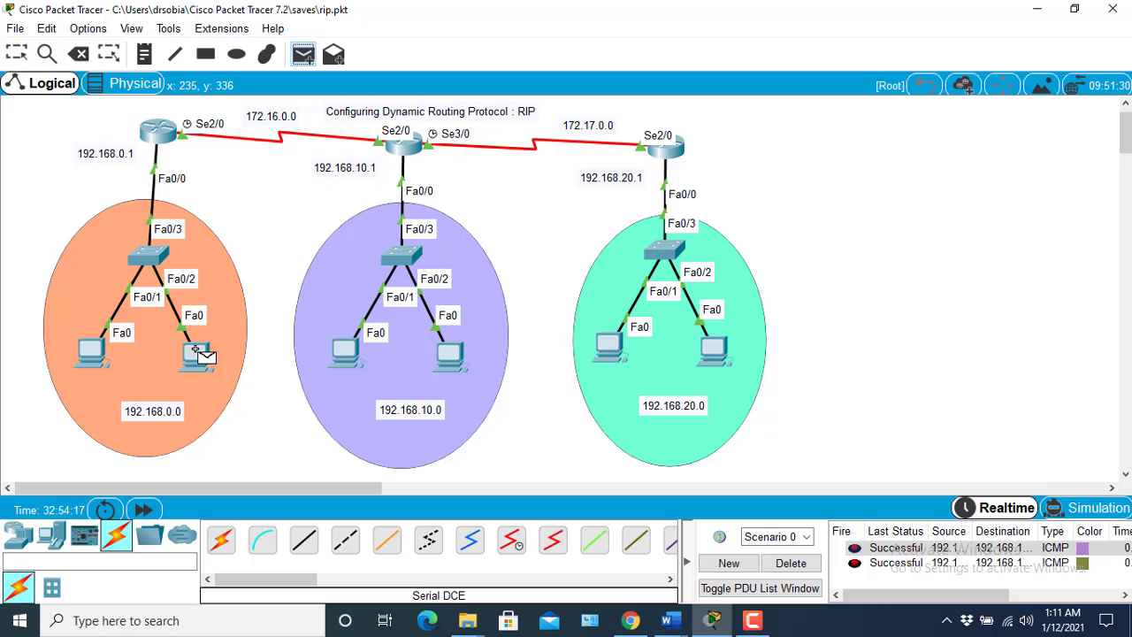
{"action": "left_click", "coordinate": [610, 344]}
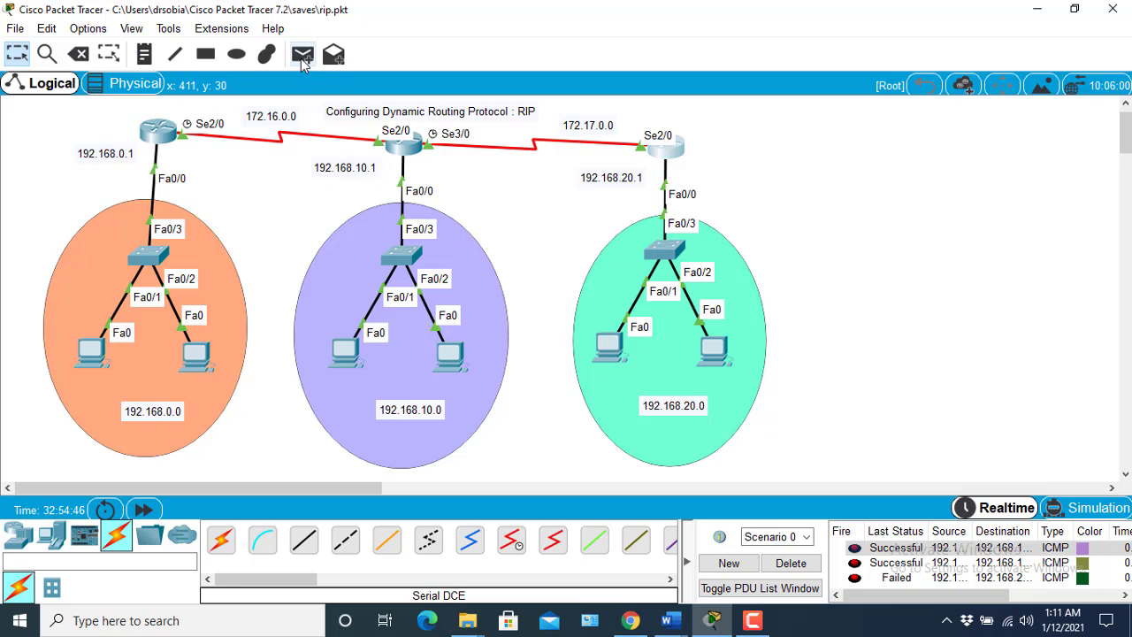
{"action": "left_click", "coordinate": [302, 56]}
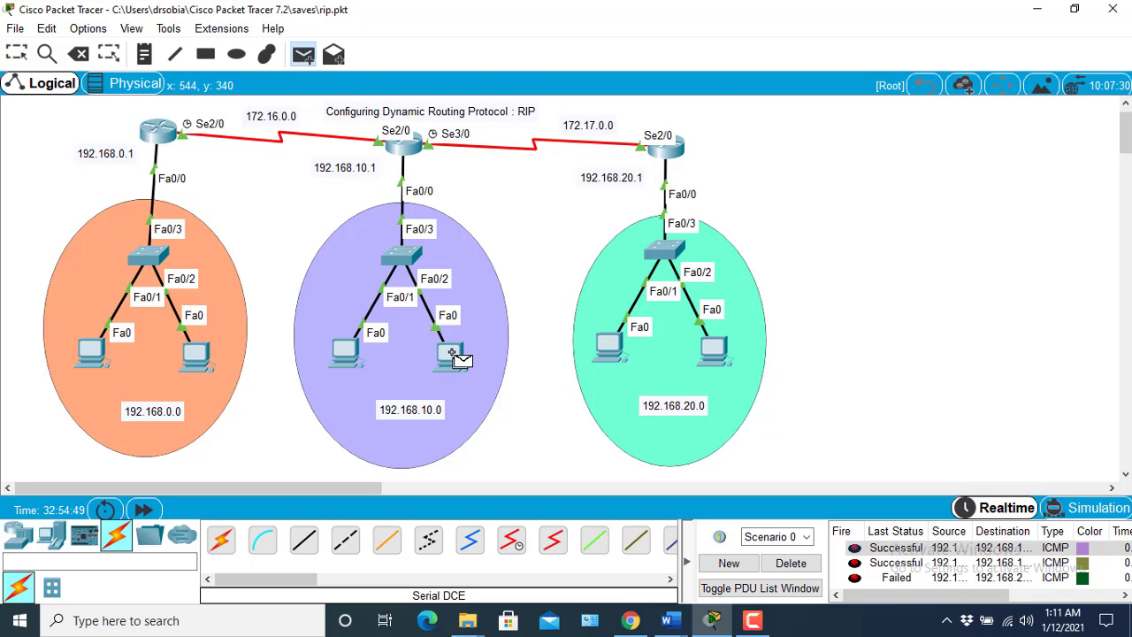
{"action": "left_click", "coordinate": [605, 346]}
{"action": "left_click_drag", "start_coordinate": [1121, 557], "coordinate": [741, 568]}
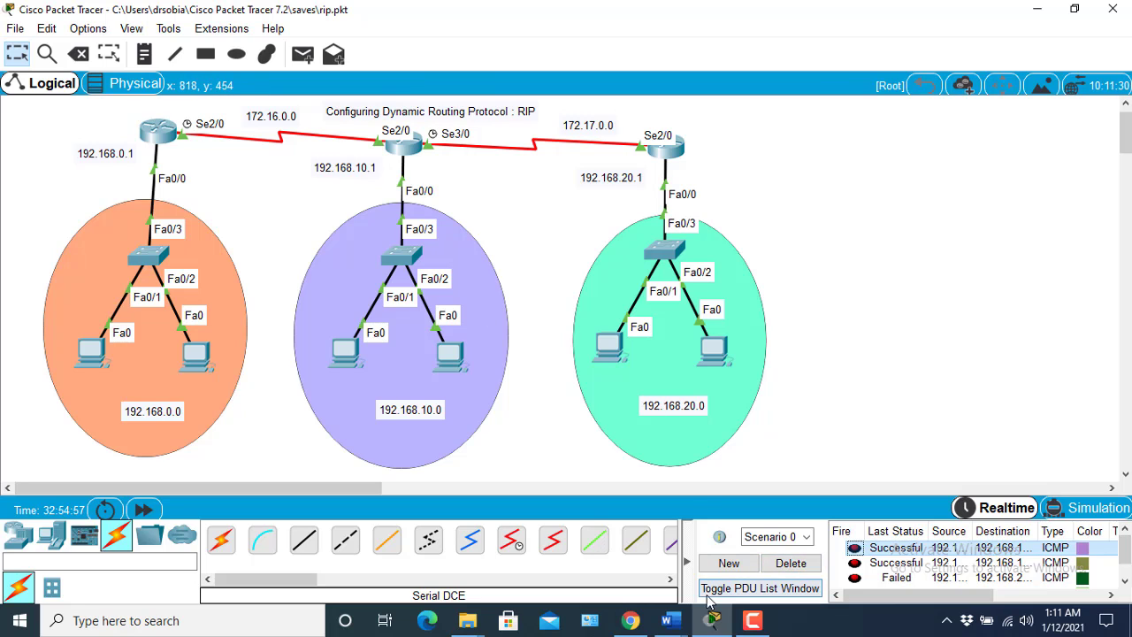
Clear the PDU tests from Scenario 0 and send a simple PDU from the 192.168.10.0 network's Fa0/1 PC to the 192.168.20.0 network's Fa0/1 PC
{"action": "left_click", "coordinate": [768, 567]}
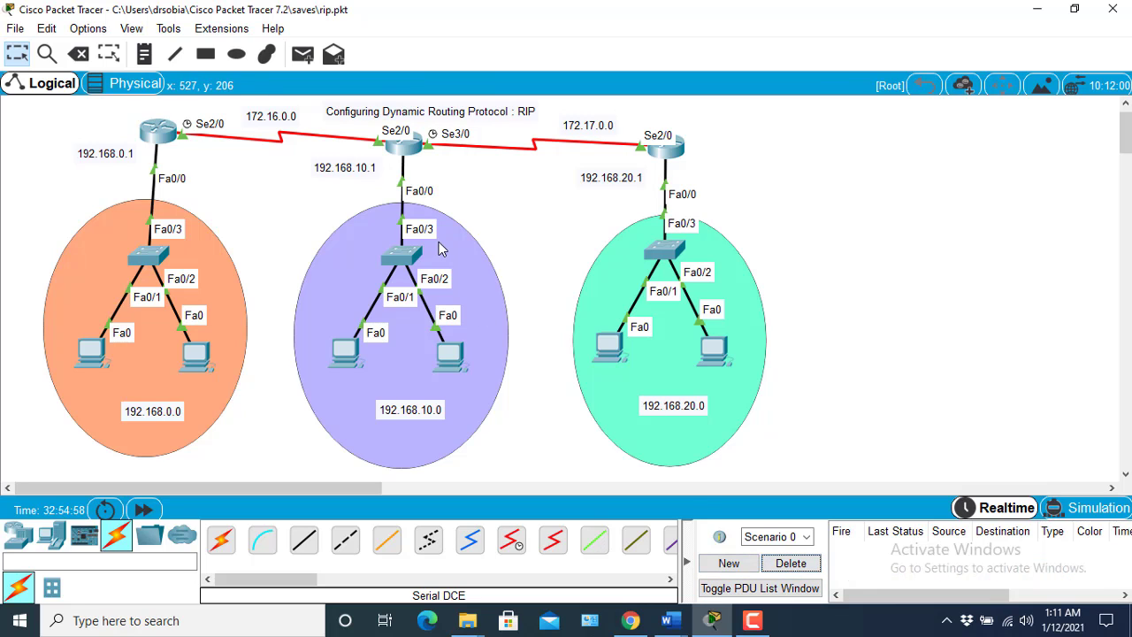
{"action": "left_click", "coordinate": [303, 54]}
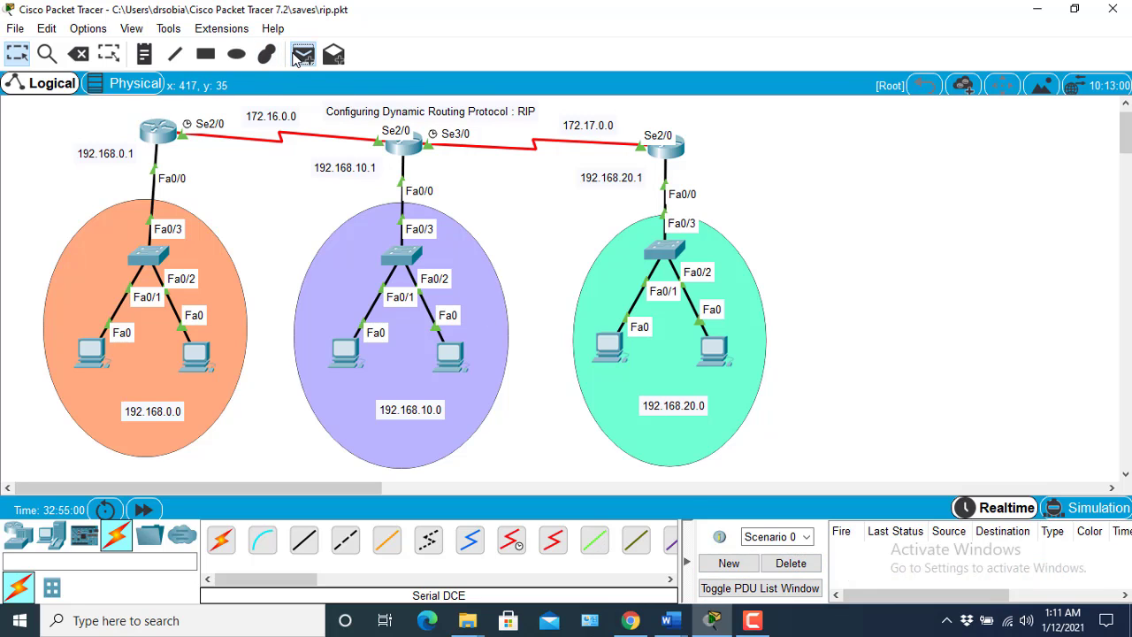
{"action": "left_click", "coordinate": [345, 352]}
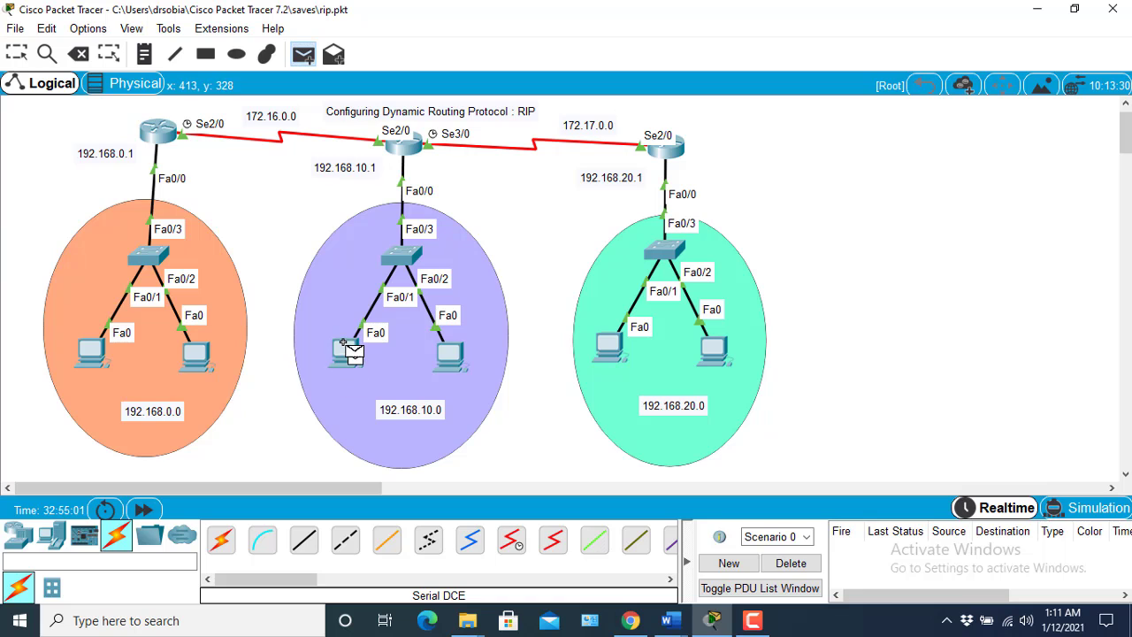
{"action": "left_click", "coordinate": [608, 347]}
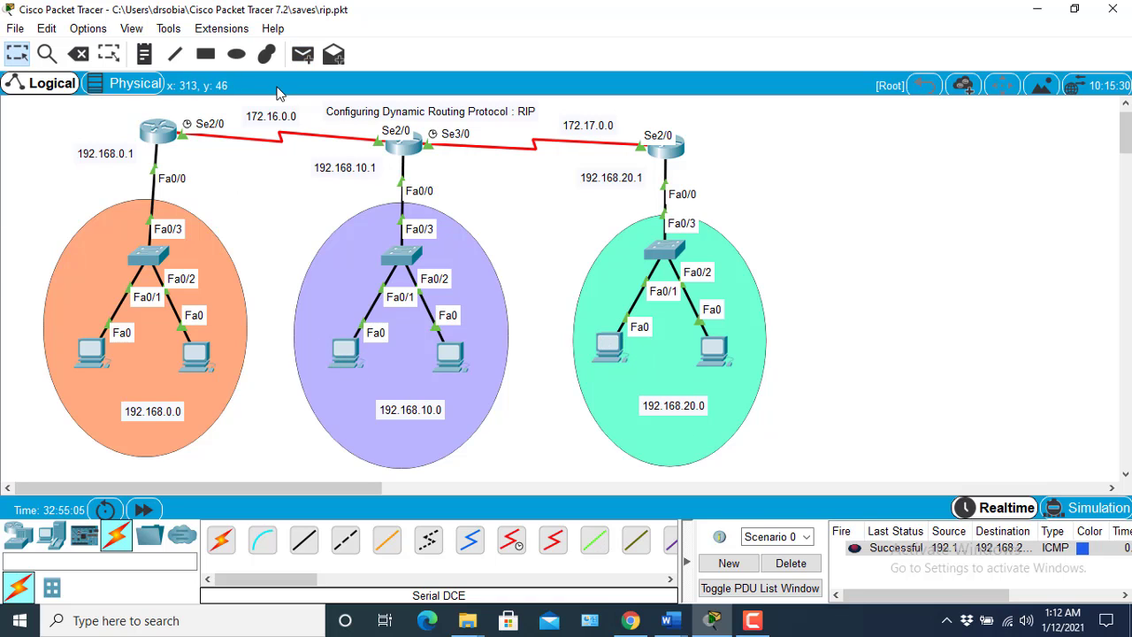
Repeat the simple PDU test from the 192.168.0.0 network's Fa0/2 PC to the 192.168.20.0 network's Fa0/1 PC
{"action": "left_click", "coordinate": [303, 54]}
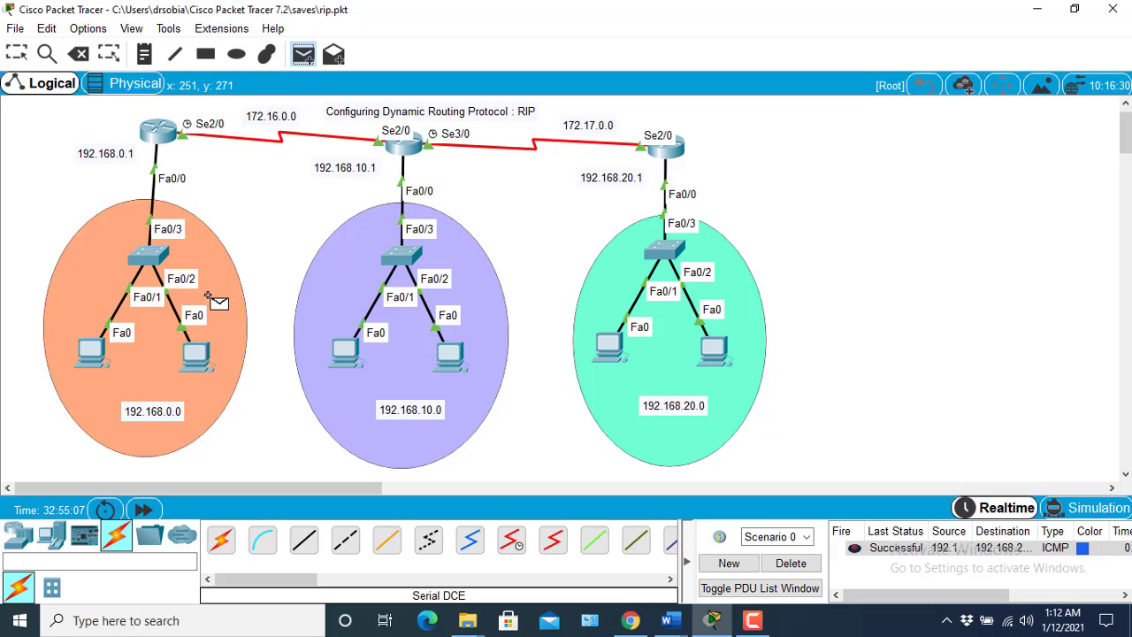
{"action": "left_click", "coordinate": [196, 353]}
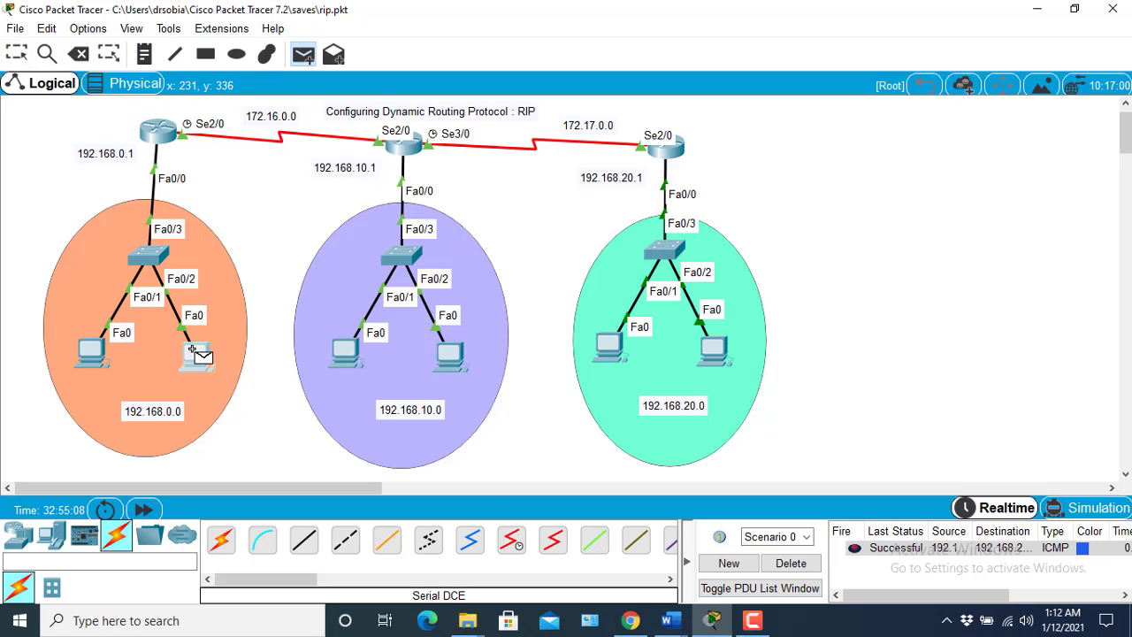
{"action": "left_click", "coordinate": [608, 348]}
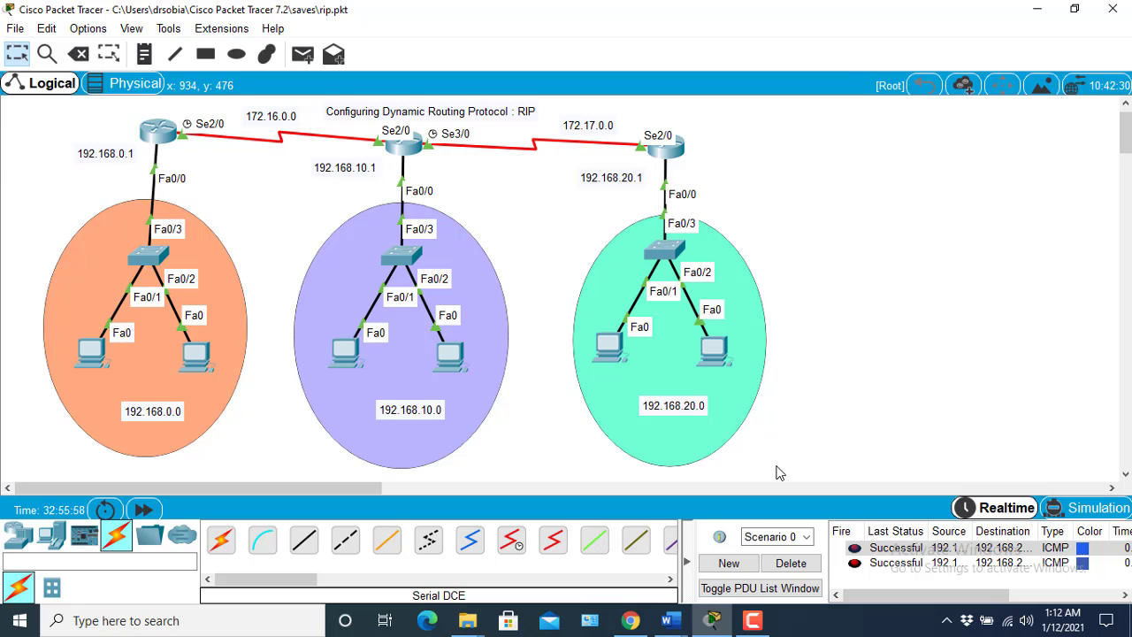
{"action": "left_click", "coordinate": [753, 621]}
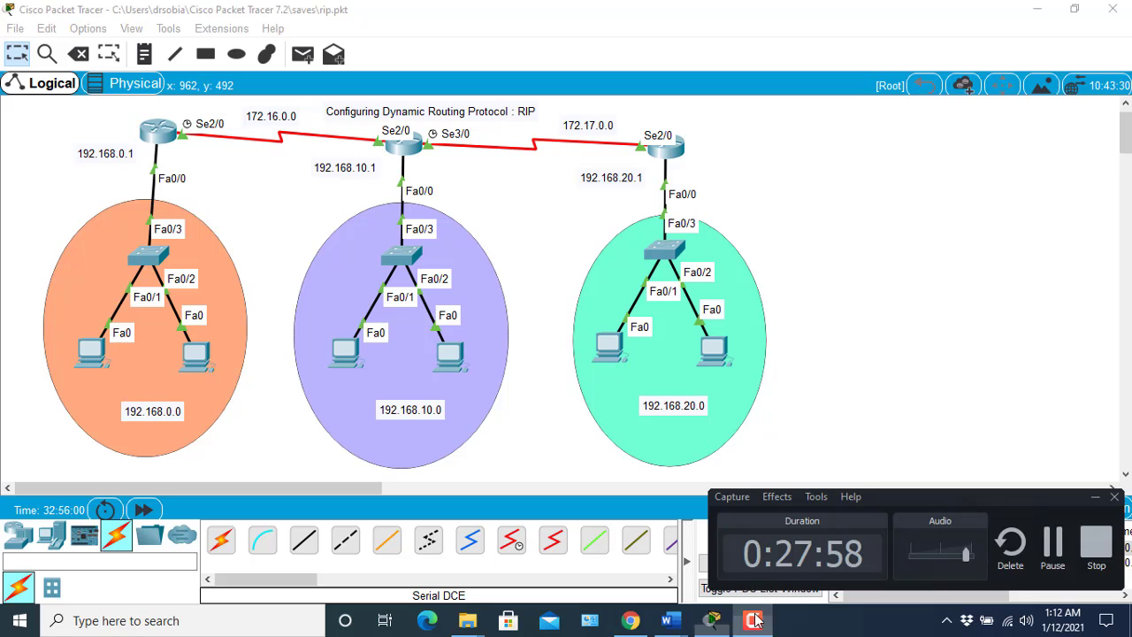